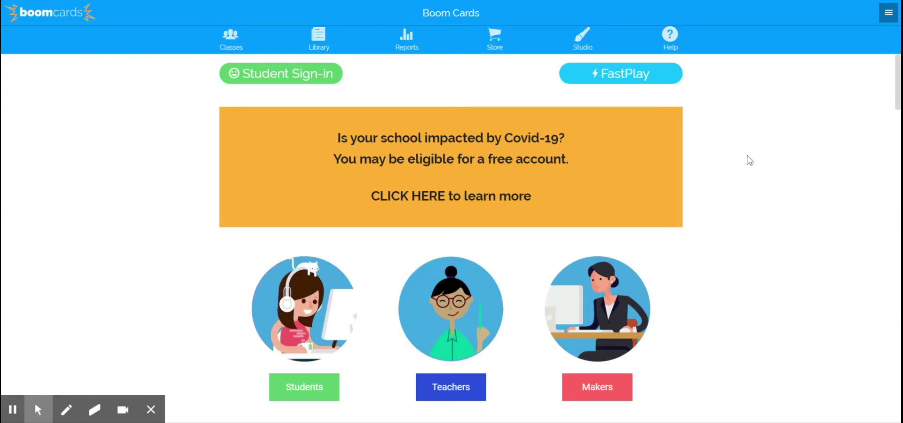
- Go to the Creator Studio's deck manager and create a new deck
{"action": "left_click", "coordinate": [586, 52]}
{"action": "mouse_move", "coordinate": [434, 227]}
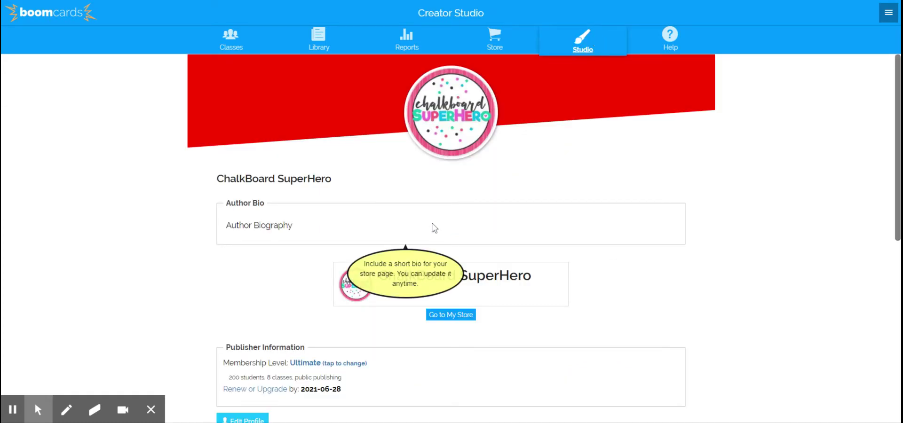
{"action": "scroll", "coordinate": [389, 255], "scroll_direction": "down", "scroll_amount": 8}
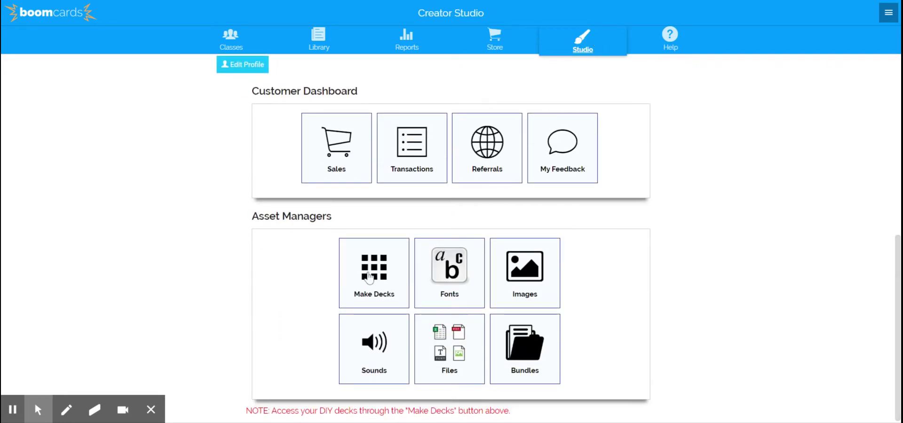
{"action": "left_click", "coordinate": [368, 277]}
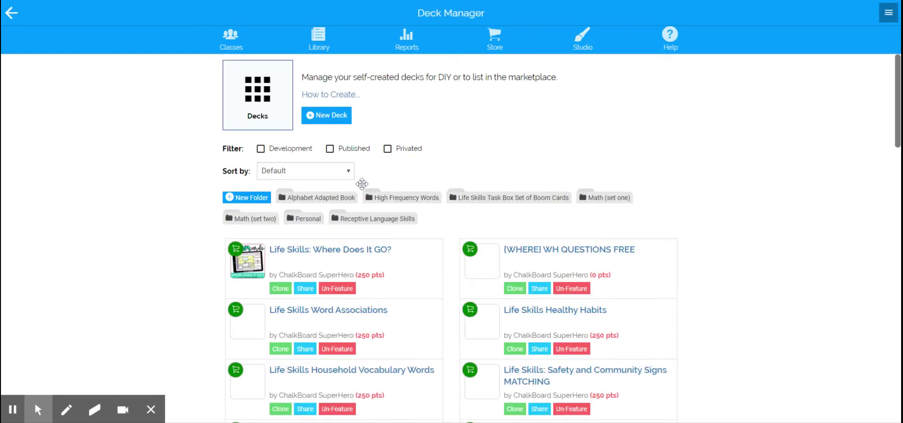
{"action": "left_click", "coordinate": [336, 123]}
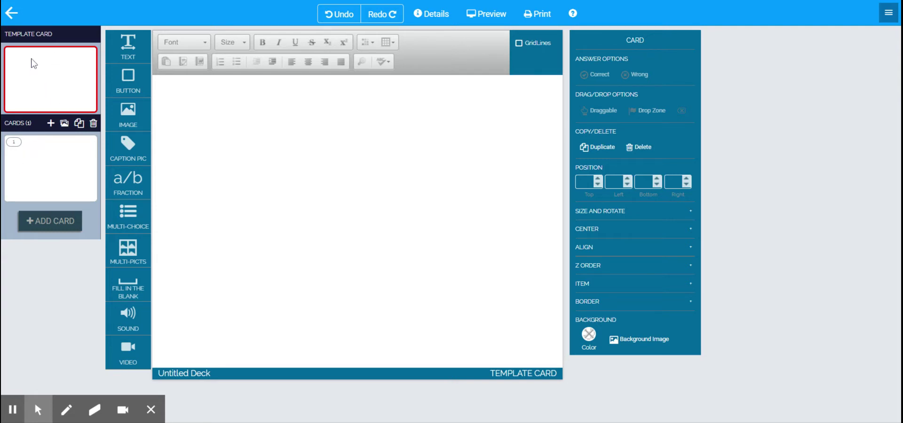
- Set the template card's background color to yellow
{"action": "left_click", "coordinate": [58, 184]}
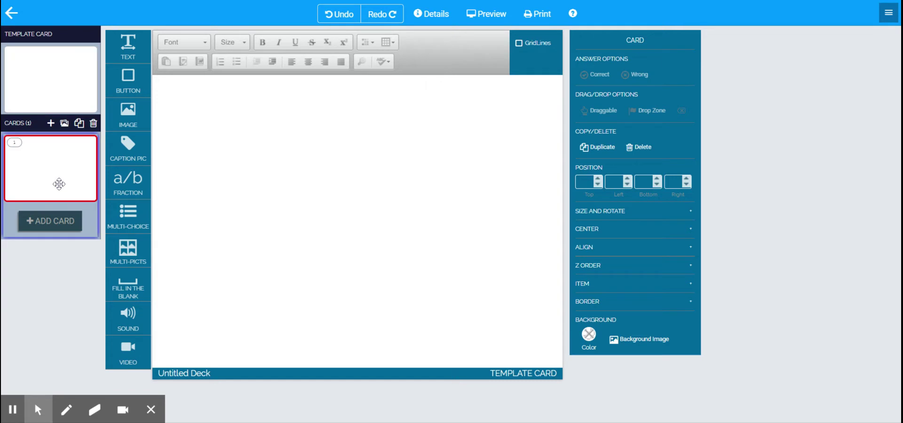
{"action": "left_click", "coordinate": [54, 92]}
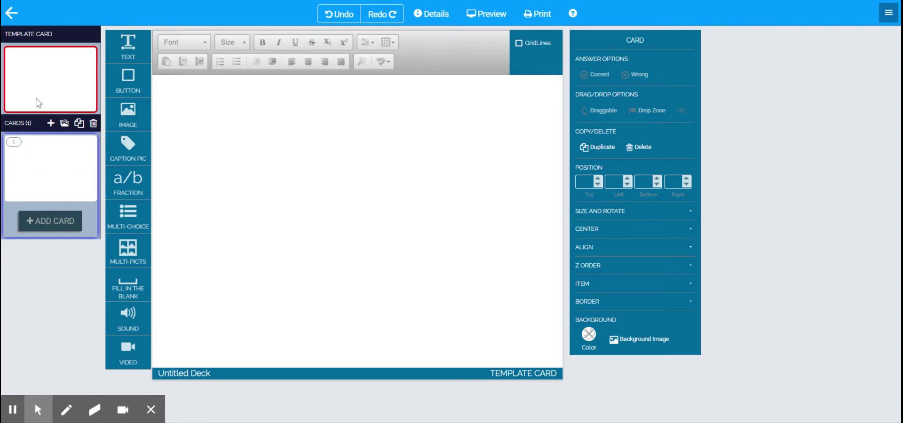
{"action": "left_click", "coordinate": [45, 87]}
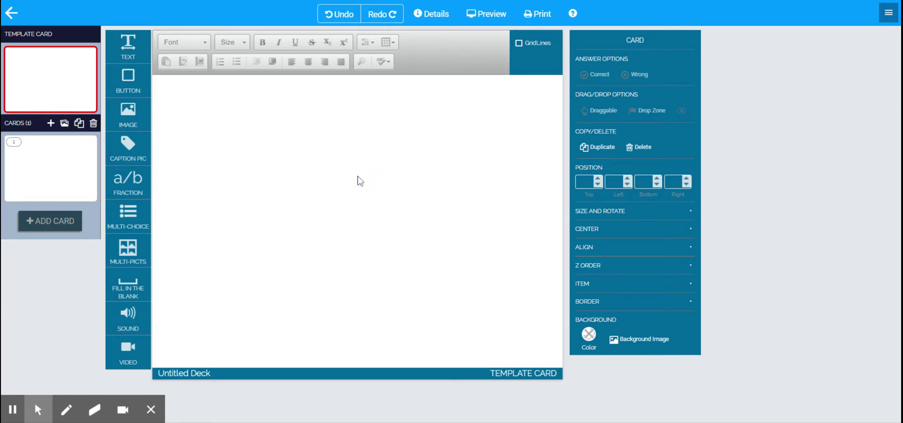
{"action": "left_click", "coordinate": [588, 339]}
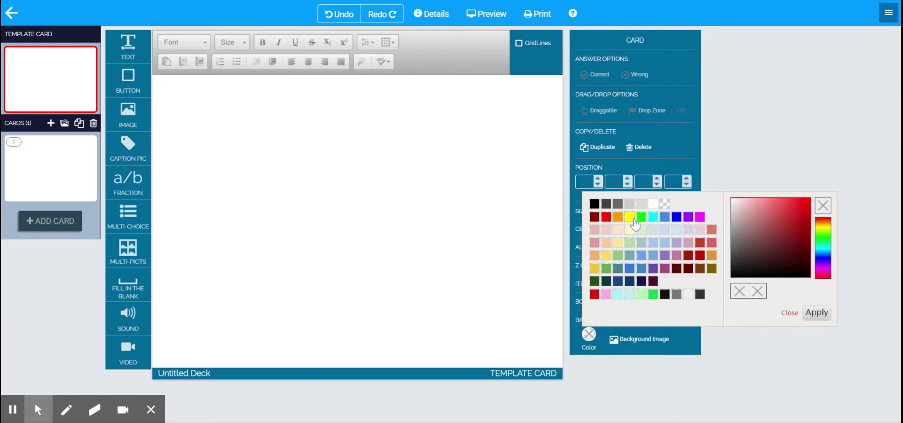
{"action": "left_click", "coordinate": [630, 218]}
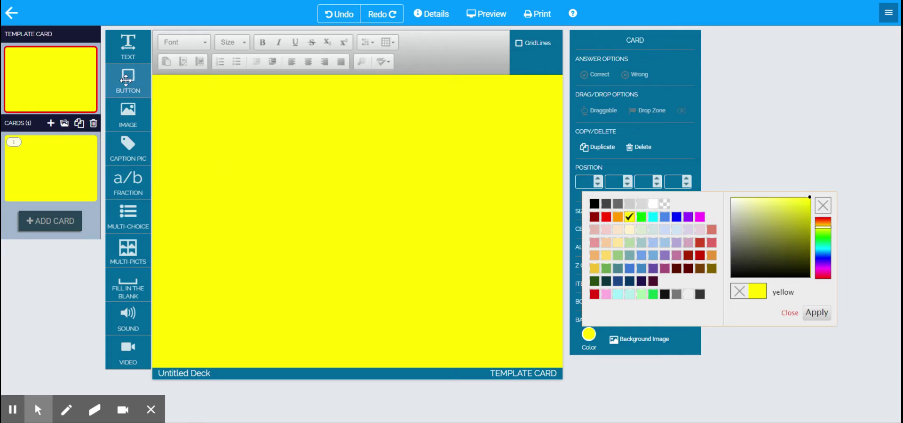
- Add a button near the template card's lower-left corner, resize it to a square about 84 by 81, and label it J
{"action": "left_click_drag", "start_coordinate": [126, 80], "coordinate": [216, 305]}
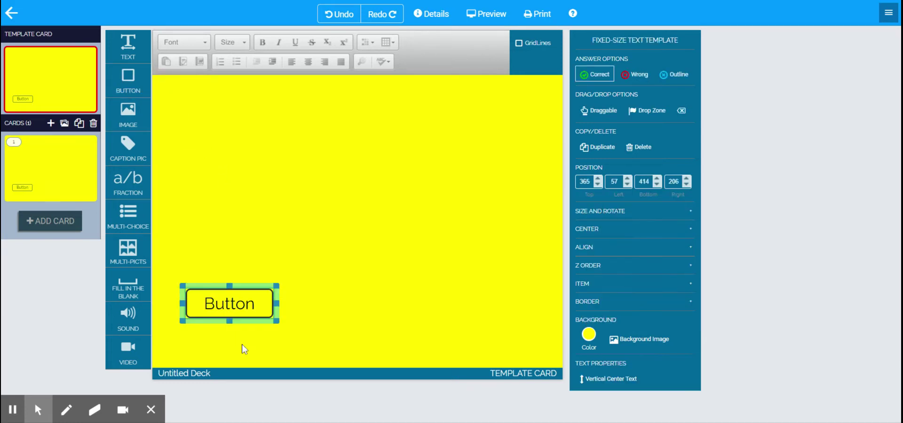
{"action": "left_click_drag", "start_coordinate": [277, 323], "coordinate": [239, 338]}
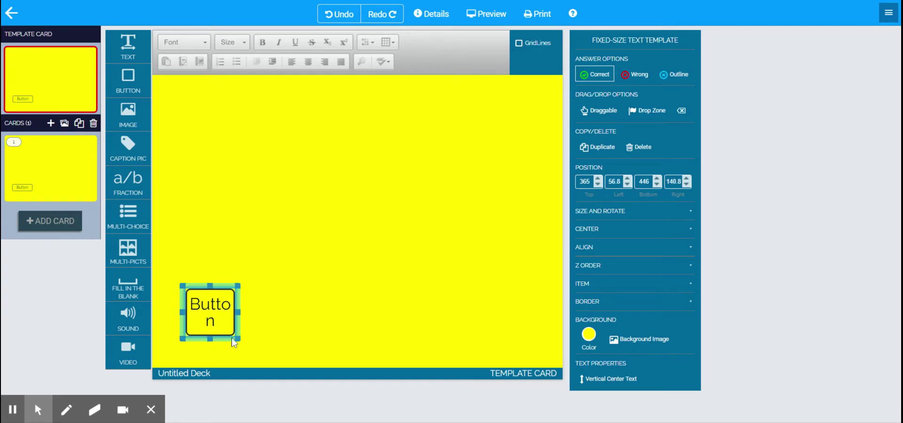
{"action": "double_click", "coordinate": [222, 318]}
{"action": "triple_click", "coordinate": [193, 299]}
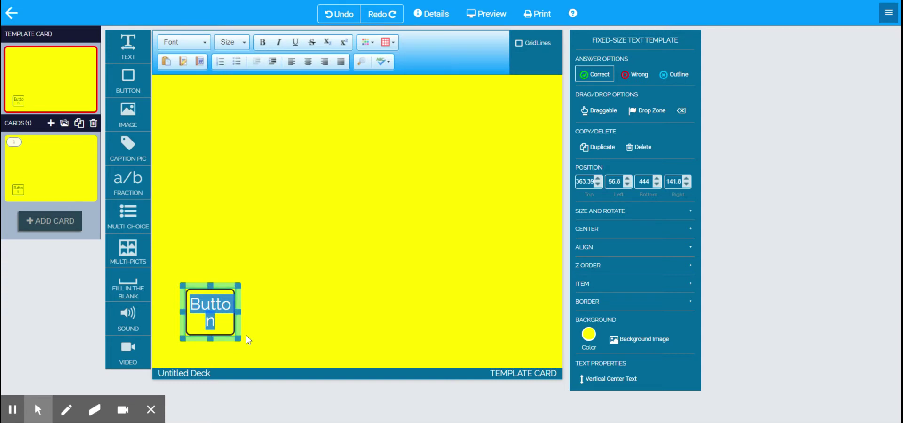
{"action": "type", "text": "J"}
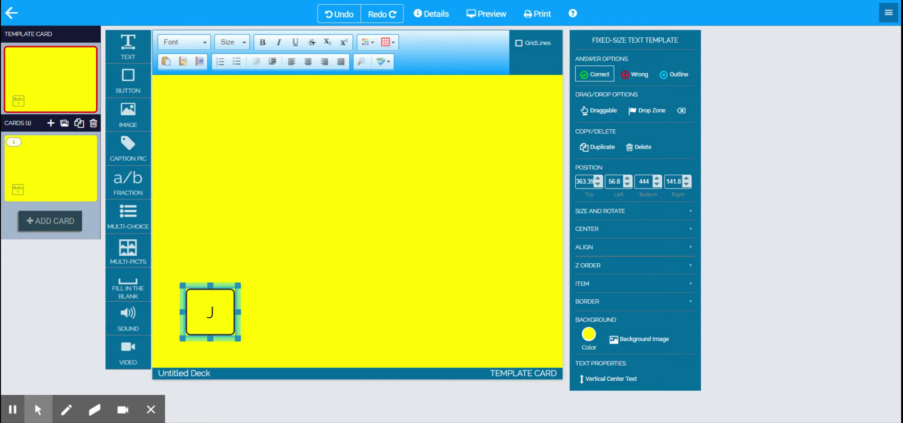
- Format the letter J on the button with size 48 and the KGHAPPYSolid font
{"action": "double_click", "coordinate": [210, 313]}
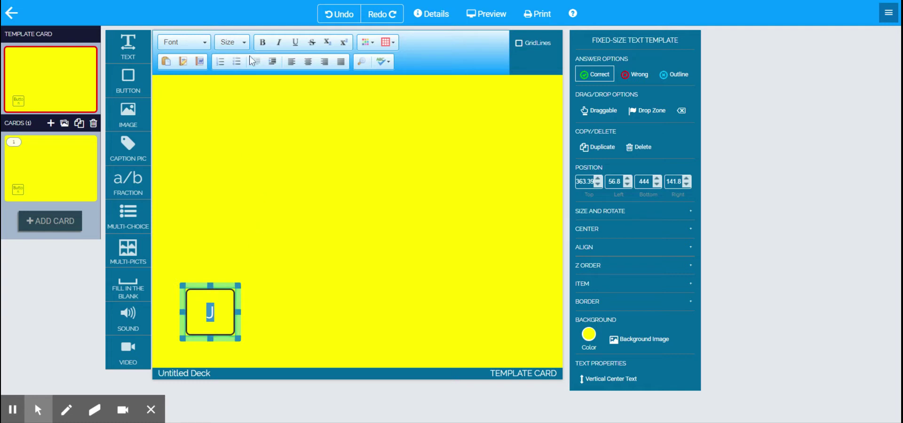
{"action": "left_click", "coordinate": [241, 42]}
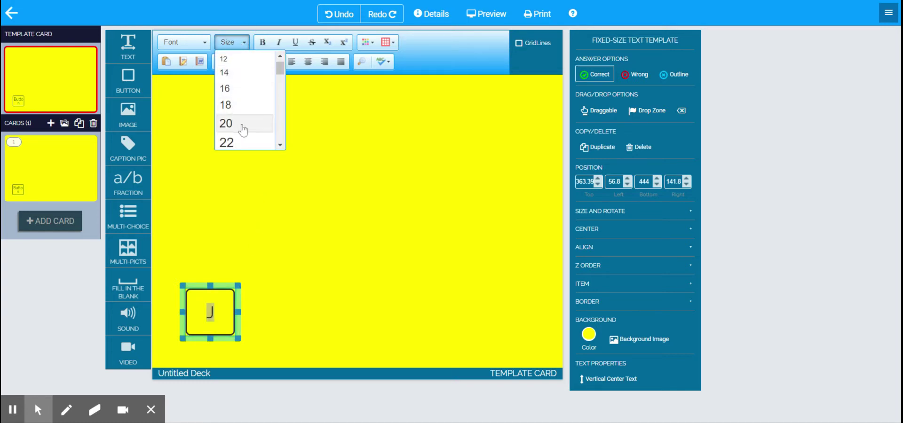
{"action": "scroll", "coordinate": [243, 130], "scroll_direction": "down", "scroll_amount": 5}
{"action": "left_click", "coordinate": [251, 138]}
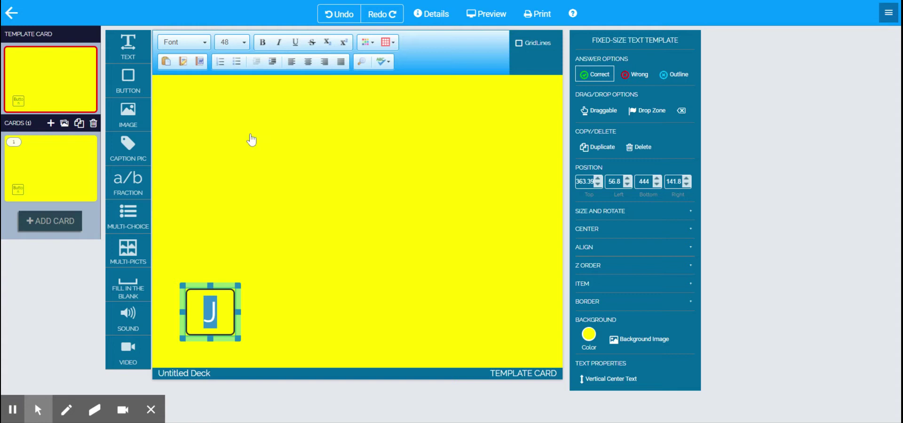
{"action": "left_click", "coordinate": [203, 43]}
{"action": "left_click", "coordinate": [200, 87]}
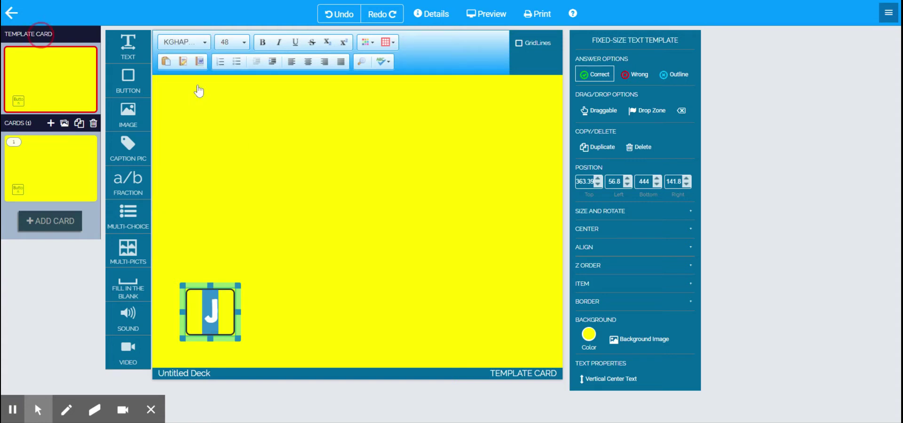
{"action": "left_click", "coordinate": [306, 236]}
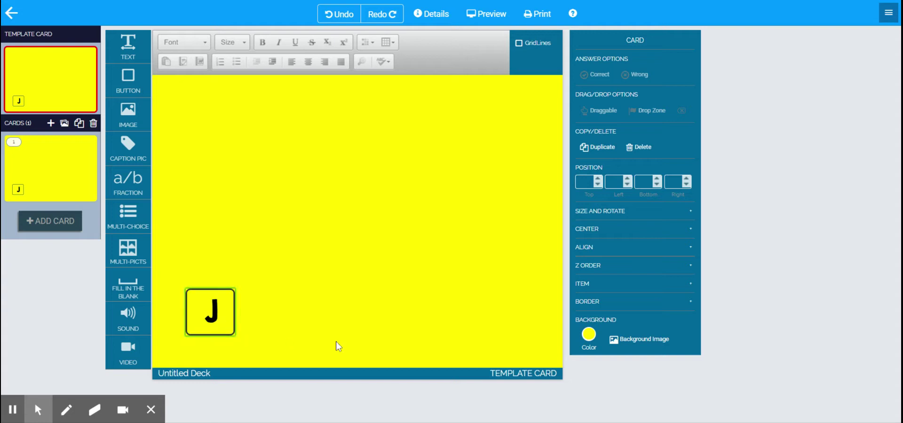
- Fill the J button's background with white and apply the color
{"action": "left_click", "coordinate": [207, 312]}
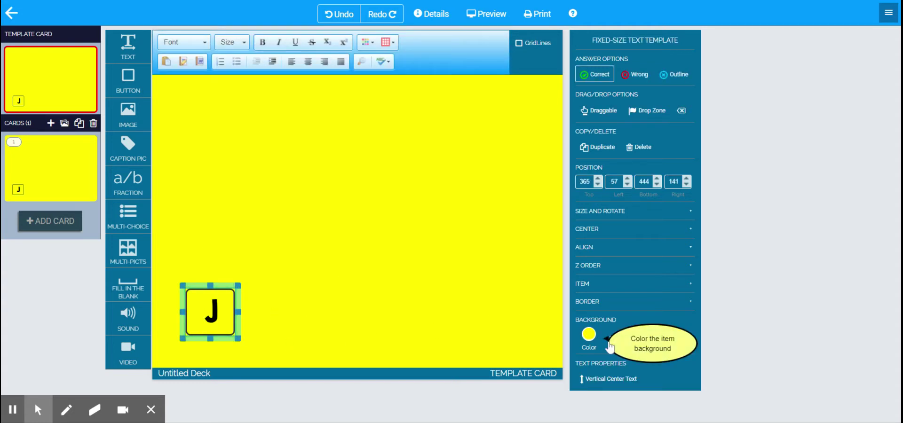
{"action": "left_click", "coordinate": [590, 335]}
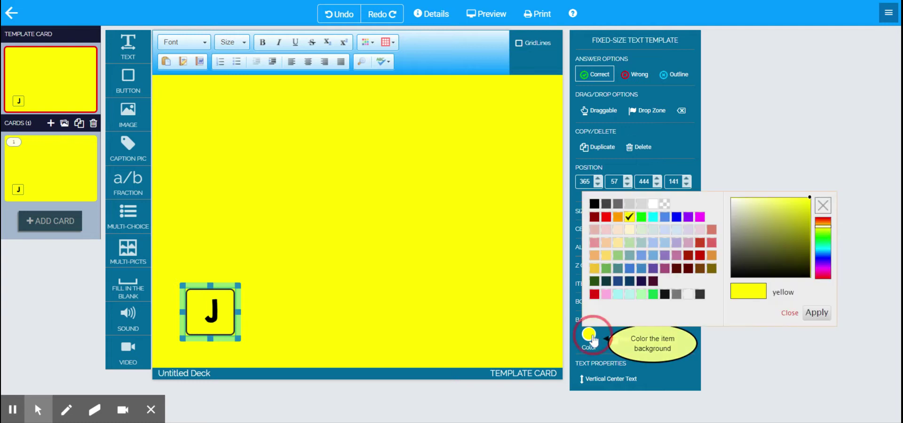
{"action": "left_click", "coordinate": [652, 203]}
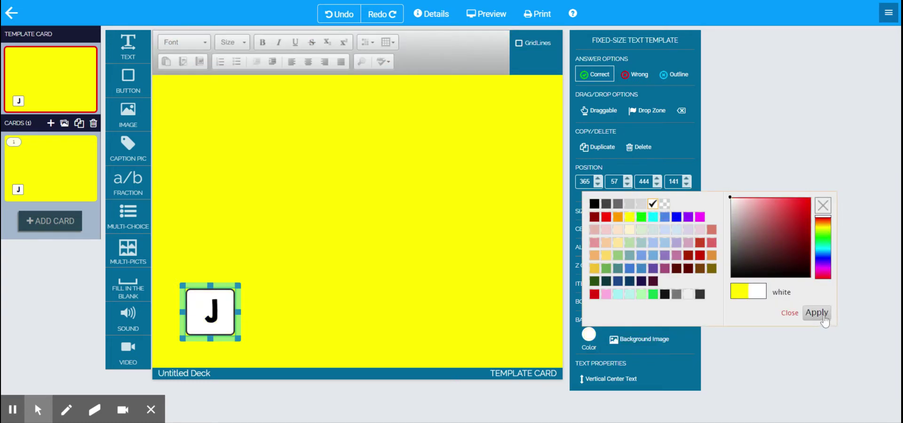
{"action": "left_click", "coordinate": [822, 318]}
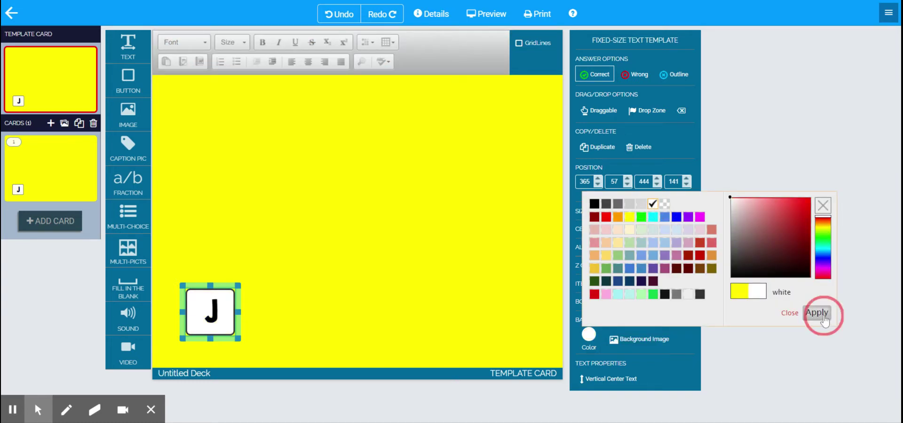
{"action": "left_click", "coordinate": [357, 255]}
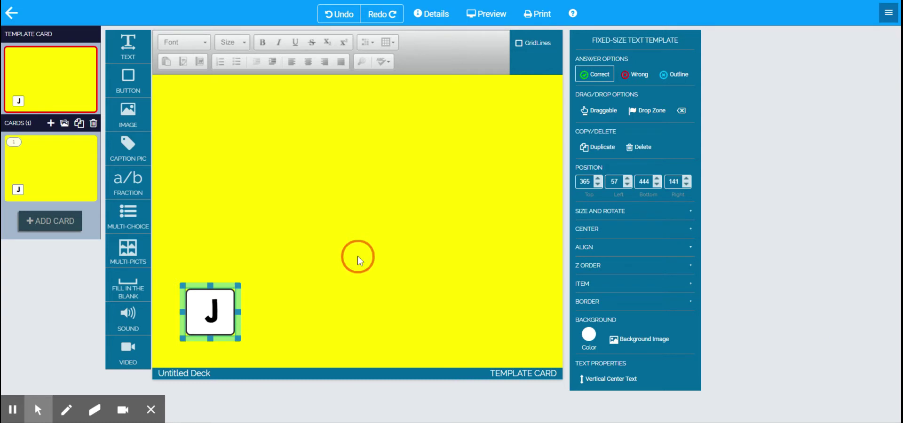
- Duplicate the J button, place the copy just to its right, and change the copy's letter to A
{"action": "left_click", "coordinate": [228, 317]}
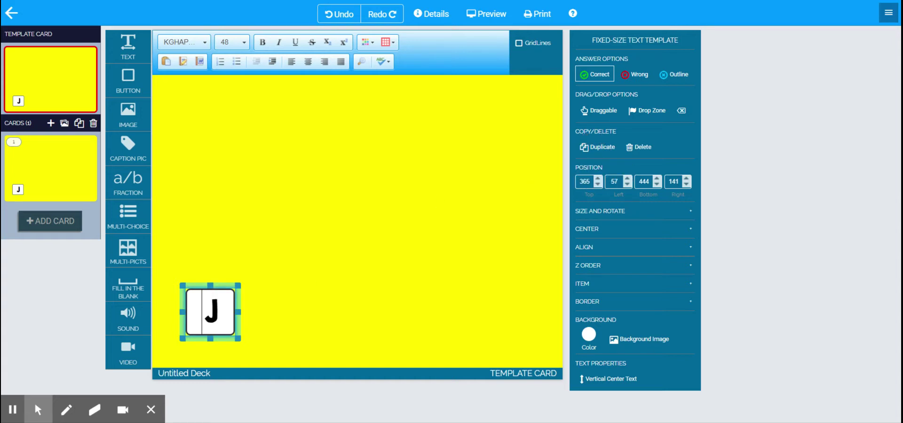
{"action": "left_click", "coordinate": [596, 147]}
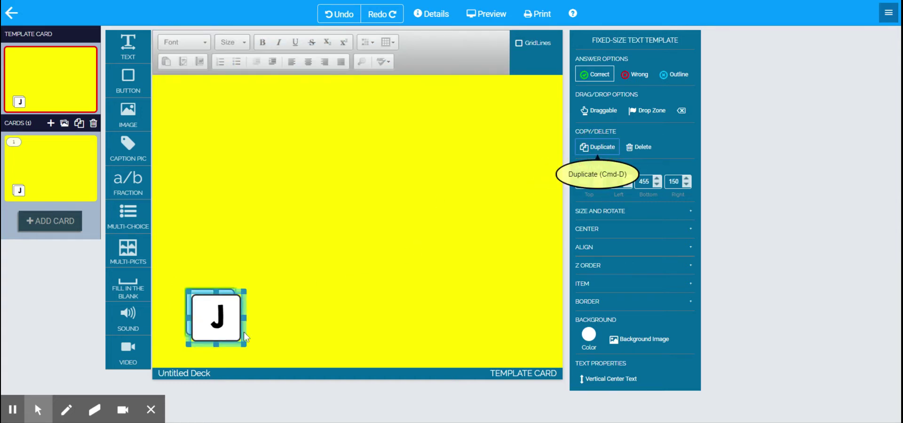
{"action": "left_click_drag", "start_coordinate": [240, 335], "coordinate": [297, 323]}
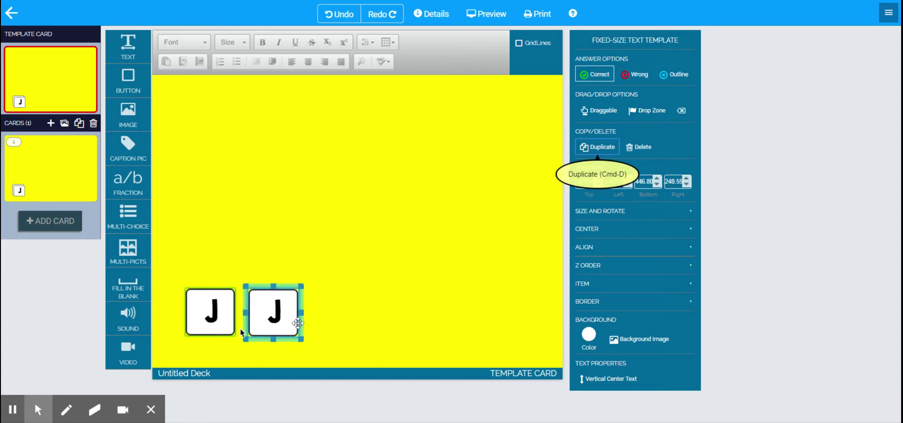
{"action": "double_click", "coordinate": [281, 313]}
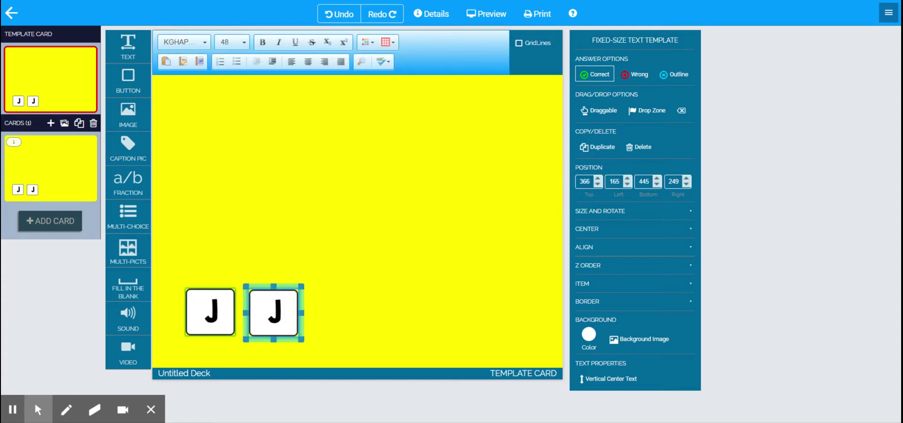
{"action": "type", "text": "A"}
{"action": "key", "text": "BackSpace"}
{"action": "key", "text": "BackSpace"}
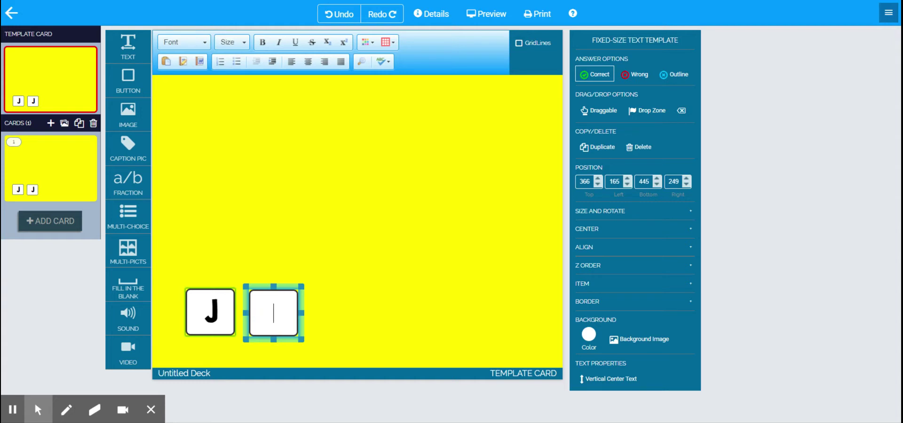
{"action": "type", "text": "A"}
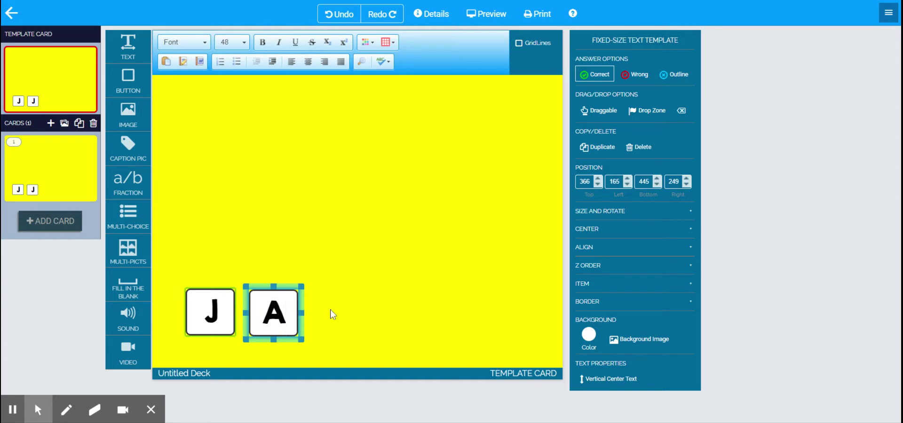
- Duplicate the second letter tile to its right in the row, and set the letter A to the KGHAPPYSolid font
{"action": "left_click", "coordinate": [595, 146]}
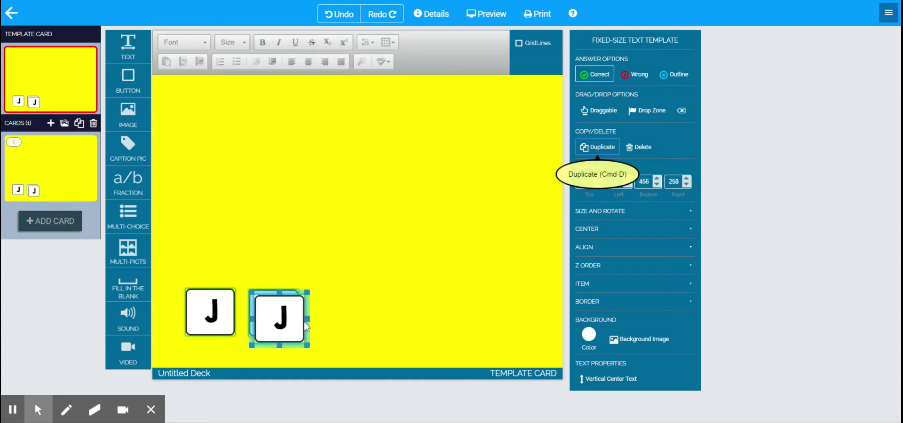
{"action": "left_click_drag", "start_coordinate": [305, 311], "coordinate": [360, 303]}
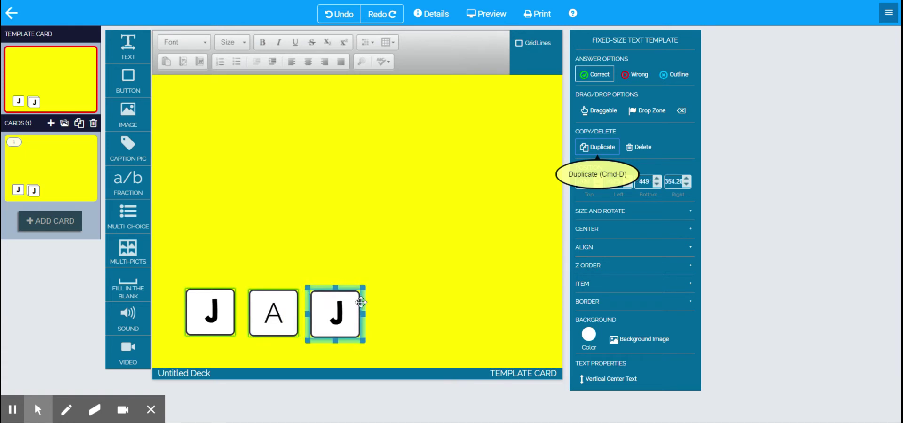
{"action": "double_click", "coordinate": [271, 314]}
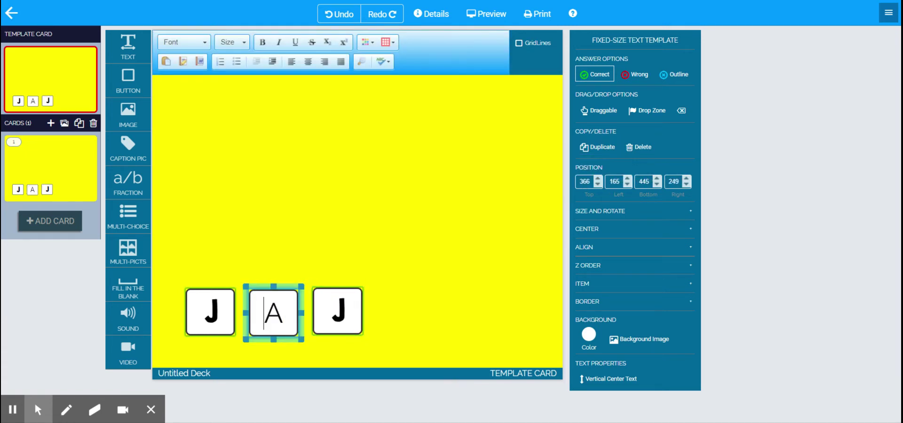
{"action": "left_click", "coordinate": [206, 42]}
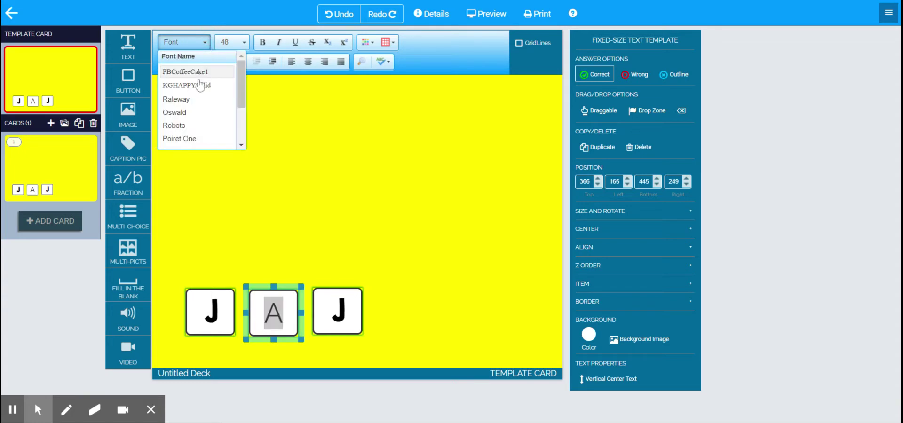
{"action": "left_click", "coordinate": [205, 89]}
- Change the letter on the third tile from the left to C
{"action": "left_click", "coordinate": [338, 312]}
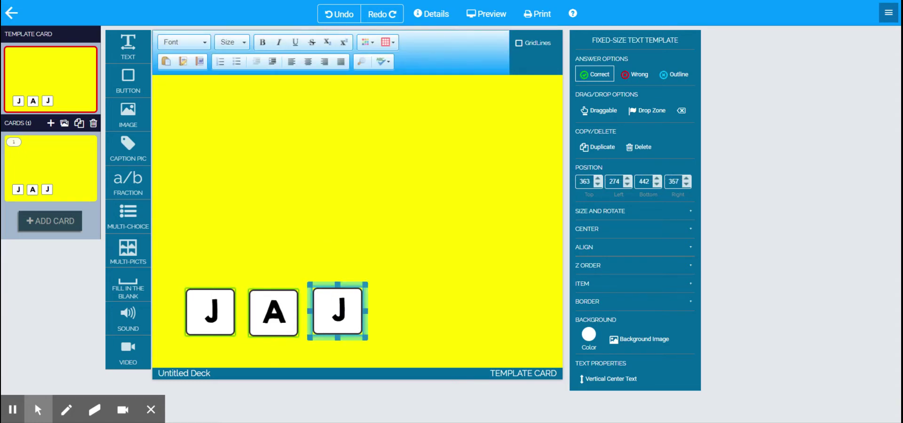
{"action": "double_click", "coordinate": [337, 313]}
{"action": "type", "text": "C"}
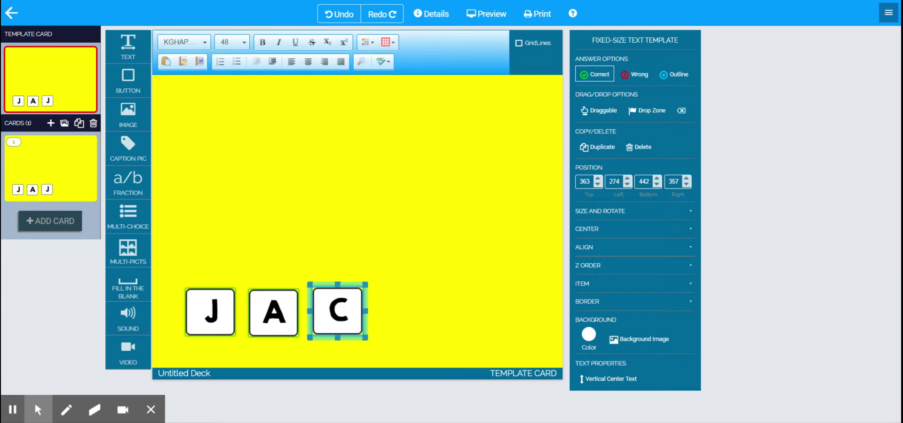
- Nudge the C tile down slightly so it lines up with the J and A tiles in the row
{"action": "left_click", "coordinate": [386, 320]}
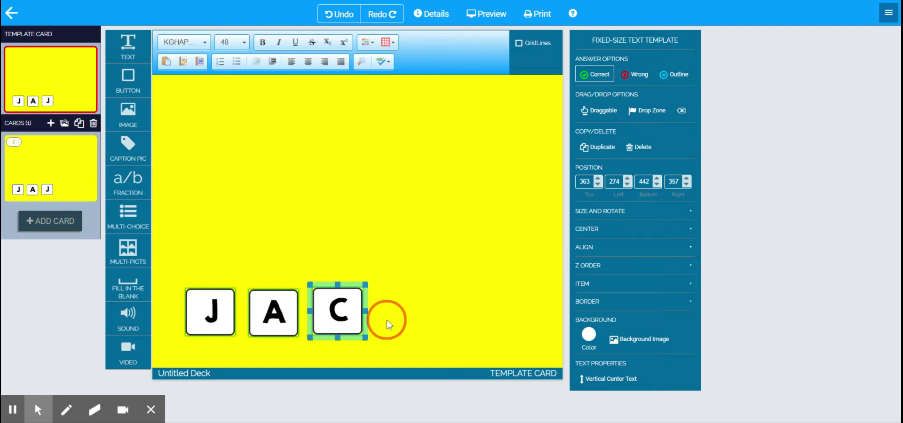
{"action": "left_click", "coordinate": [358, 329]}
{"action": "left_click_drag", "start_coordinate": [363, 330], "coordinate": [363, 329]}
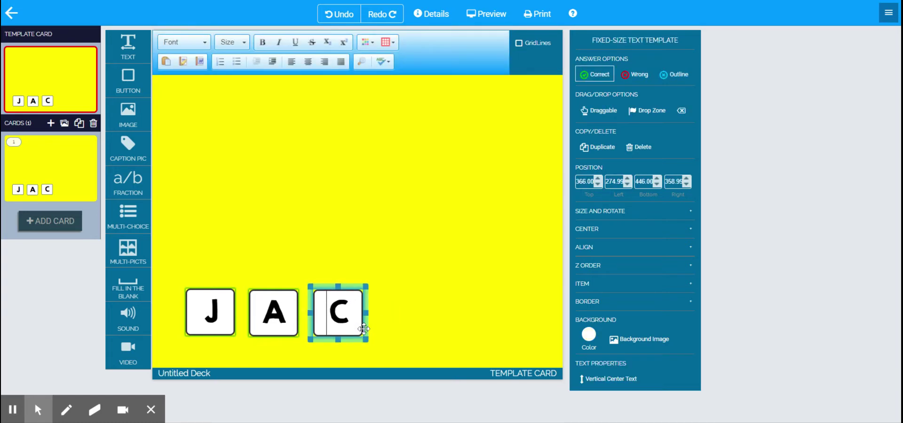
{"action": "left_click", "coordinate": [372, 328]}
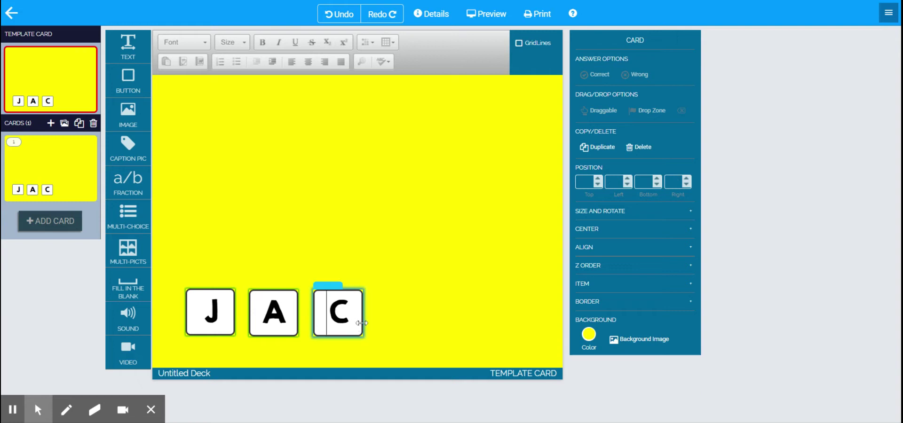
- Copy the C tile, place the copy just to its right in the row, and change the copy's letter to O
{"action": "left_click", "coordinate": [361, 325]}
{"action": "left_click", "coordinate": [368, 334]}
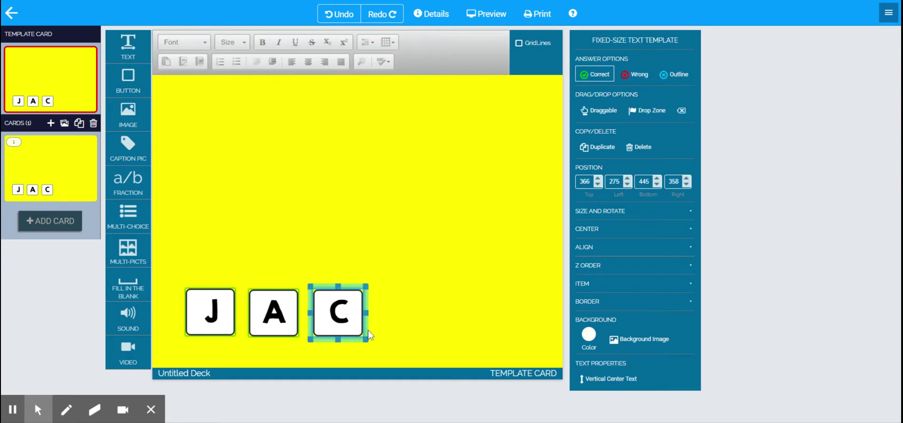
{"action": "key", "text": "ctrl+c"}
{"action": "key", "text": "ctrl+v"}
{"action": "left_click_drag", "start_coordinate": [370, 331], "coordinate": [426, 324]}
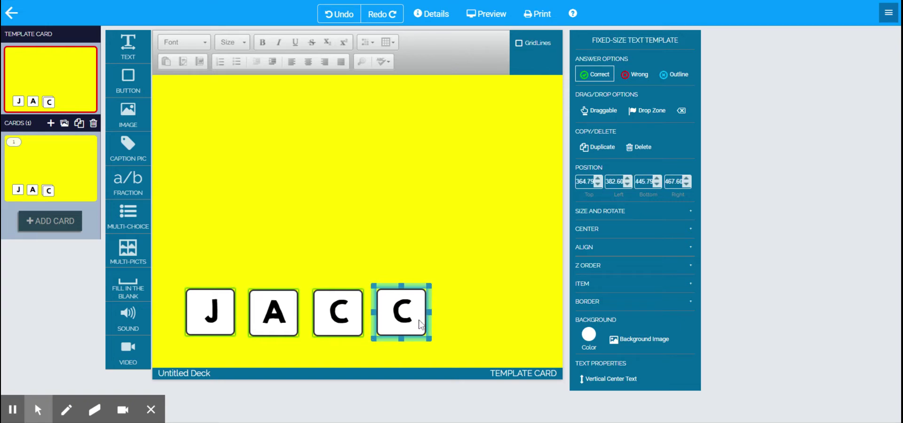
{"action": "left_click", "coordinate": [405, 313]}
{"action": "double_click", "coordinate": [401, 316]}
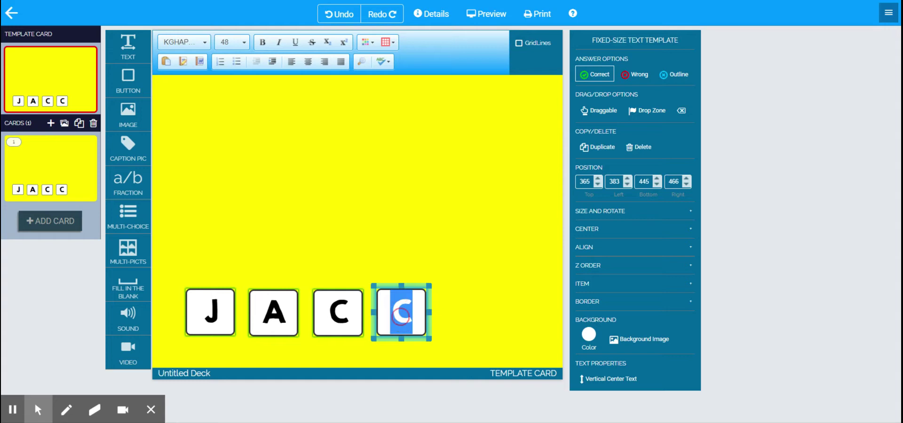
{"action": "type", "text": "O"}
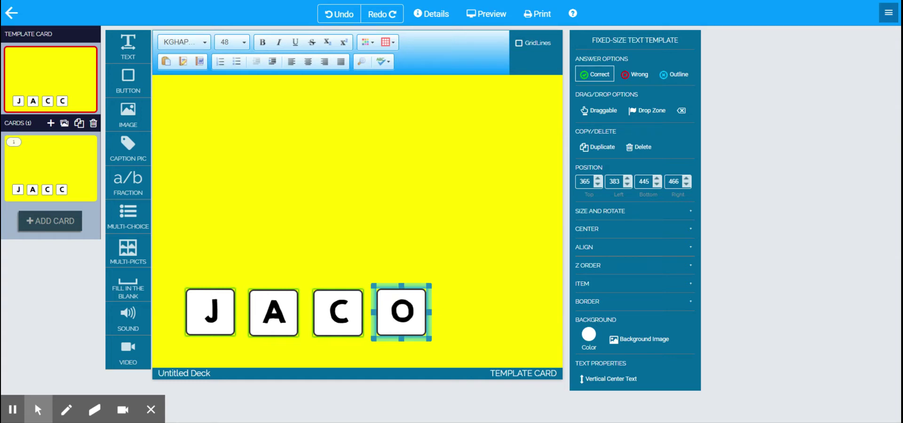
- Duplicate the fourth tile, place the copy as the fifth tile in the row, and change its letter to B
{"action": "left_click", "coordinate": [596, 147]}
{"action": "left_click_drag", "start_coordinate": [434, 330], "coordinate": [491, 323]}
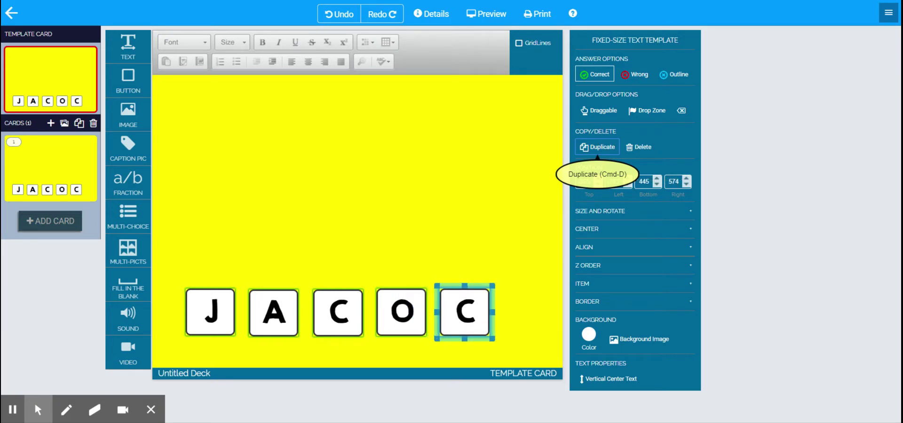
{"action": "left_click", "coordinate": [489, 322]}
{"action": "key", "text": "ctrl+a"}
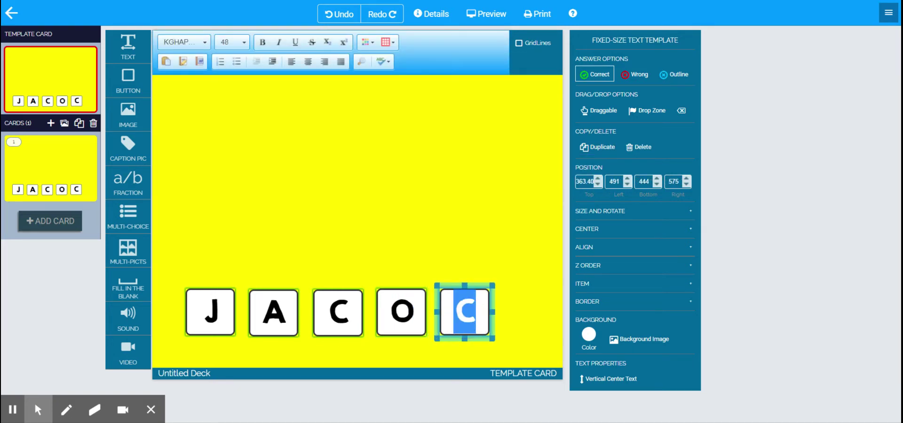
{"action": "type", "text": "B"}
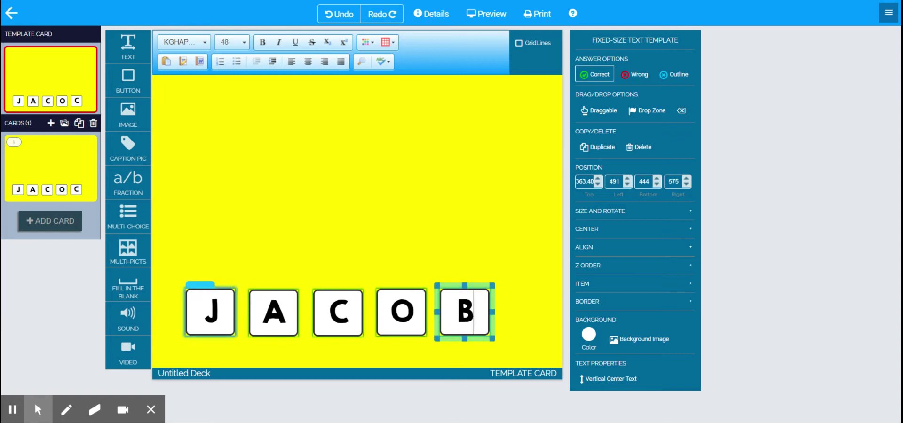
- Duplicate the J and A tiles from the row, placing the J copy at the card's upper middle and the A copy at its upper left
{"action": "left_click", "coordinate": [224, 295]}
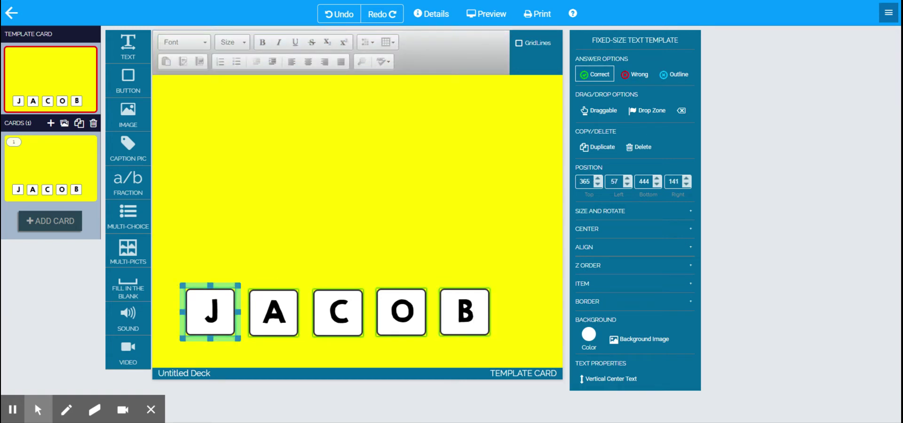
{"action": "left_click", "coordinate": [597, 147]}
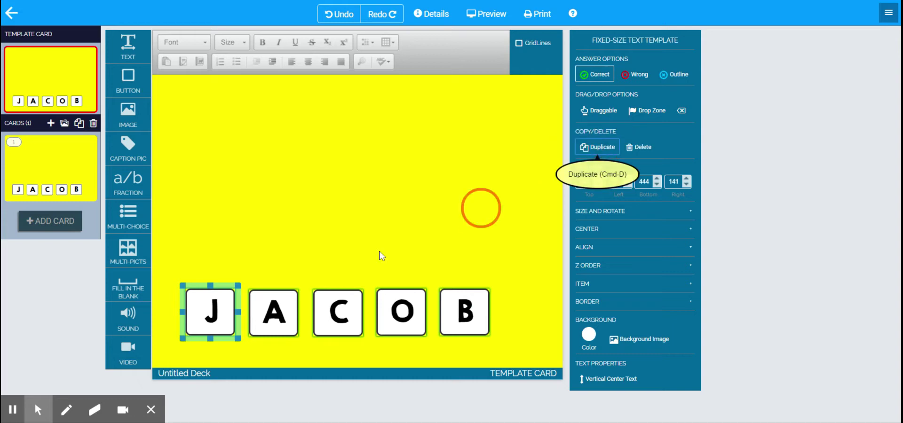
{"action": "left_click_drag", "start_coordinate": [241, 336], "coordinate": [378, 138]}
{"action": "left_click", "coordinate": [257, 334]}
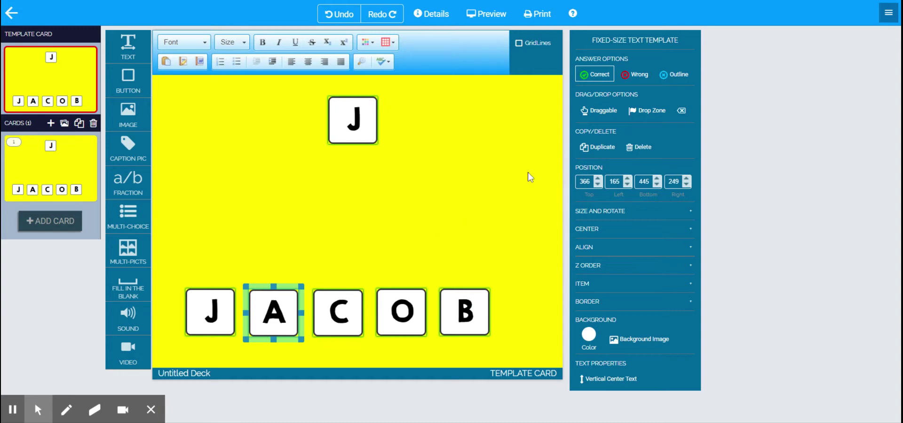
{"action": "left_click", "coordinate": [599, 149]}
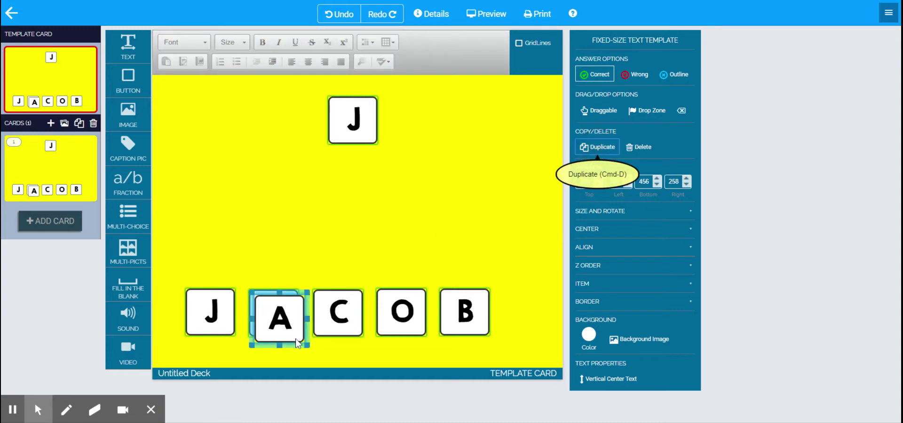
{"action": "left_click_drag", "start_coordinate": [309, 340], "coordinate": [242, 158]}
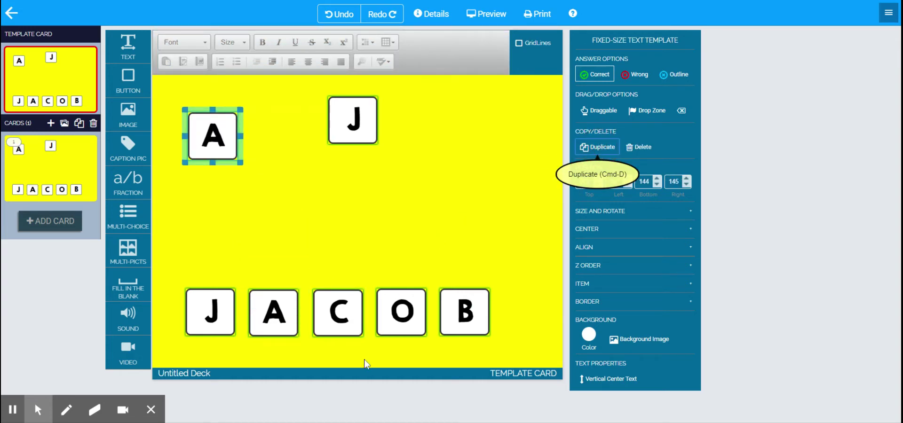
- Duplicate the row's C tile and place the copy below and between the scattered A and J tiles
{"action": "left_click", "coordinate": [364, 359]}
{"action": "left_click", "coordinate": [597, 147]}
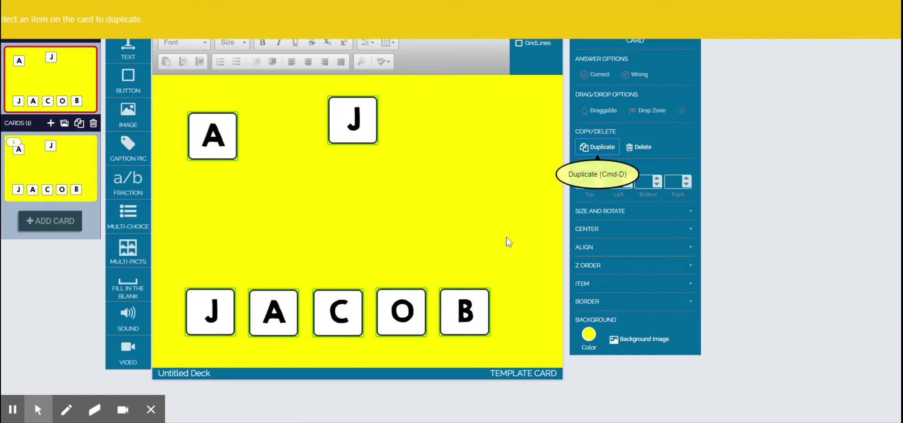
{"action": "left_click", "coordinate": [325, 313]}
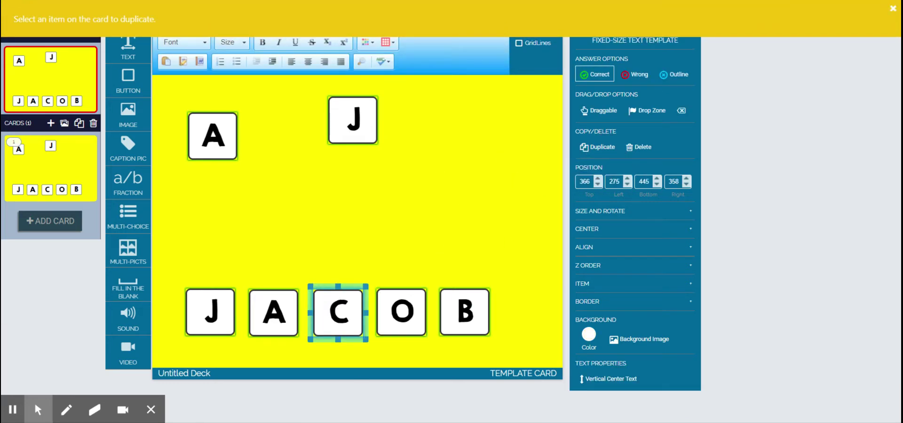
{"action": "left_click", "coordinate": [597, 147]}
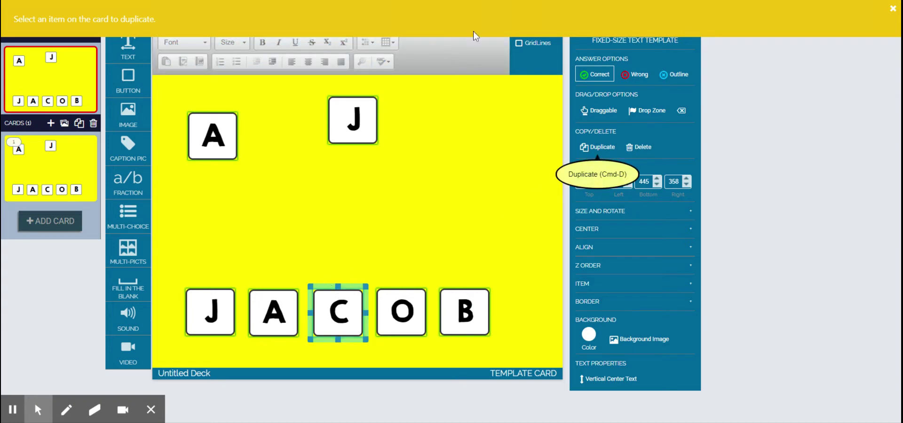
{"action": "left_click", "coordinate": [597, 146]}
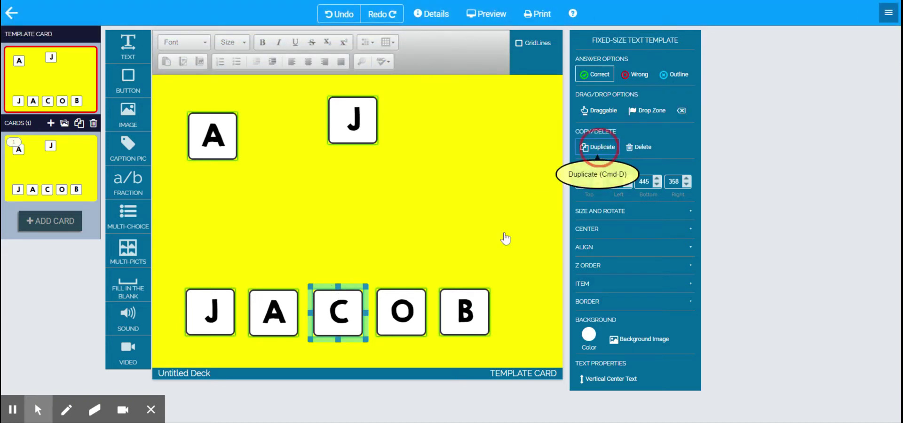
{"action": "left_click_drag", "start_coordinate": [362, 351], "coordinate": [314, 226]}
- Duplicate the row's O and B tiles, placing the O copy below and right of the upper J and the B copy at the card's upper right
{"action": "left_click", "coordinate": [418, 332]}
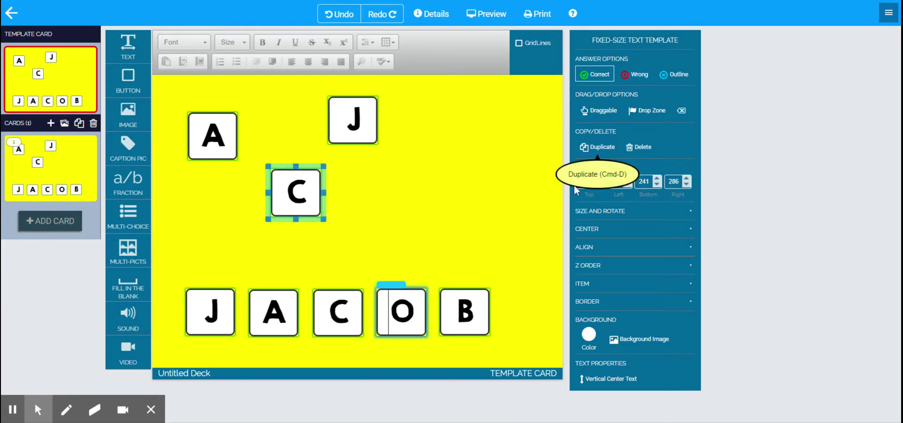
{"action": "left_click", "coordinate": [409, 320]}
{"action": "left_click", "coordinate": [596, 147]}
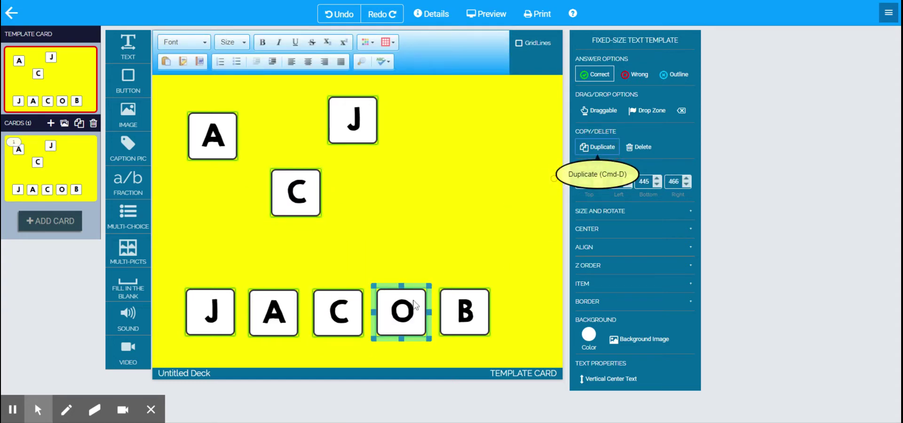
{"action": "left_click_drag", "start_coordinate": [431, 332], "coordinate": [444, 186]}
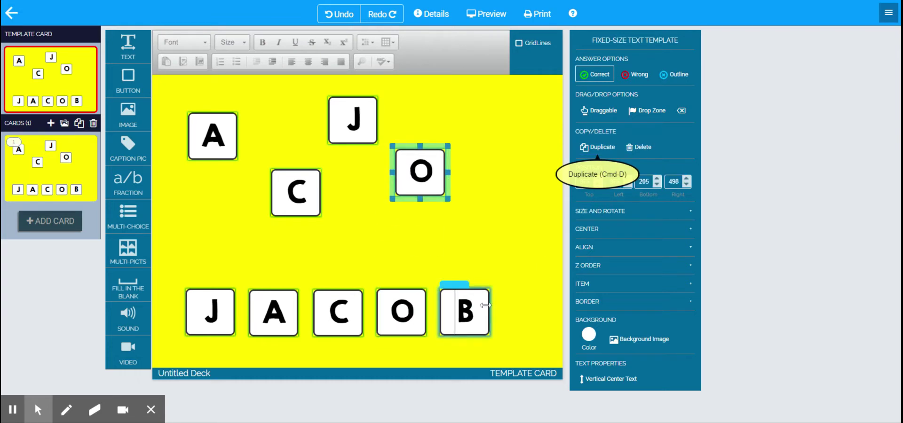
{"action": "left_click", "coordinate": [484, 307]}
{"action": "left_click", "coordinate": [601, 150]}
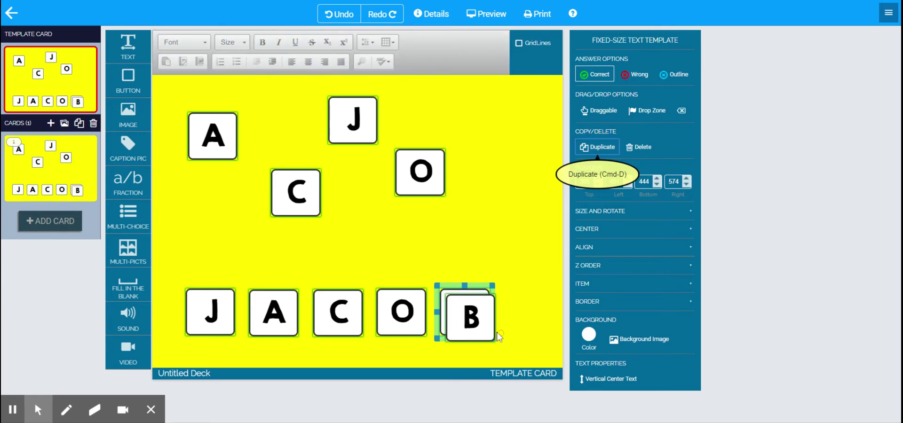
{"action": "left_click_drag", "start_coordinate": [495, 332], "coordinate": [535, 154]}
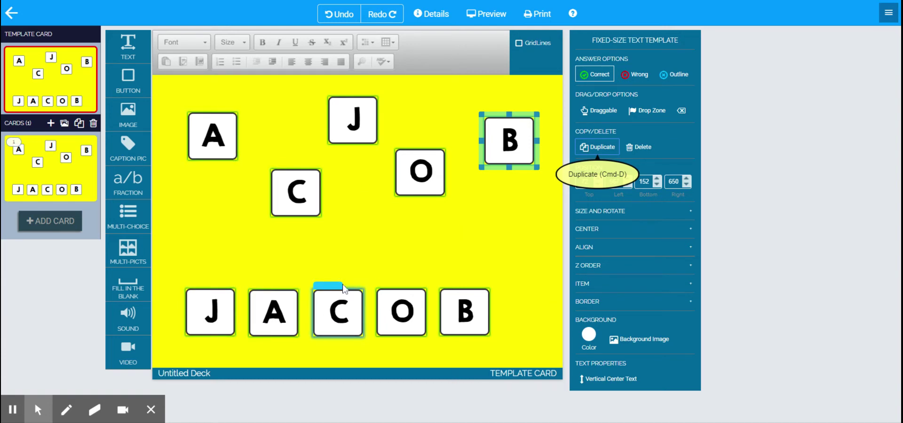
- Make each of the five letter tiles in the lower row a drop zone
{"action": "left_click", "coordinate": [219, 322]}
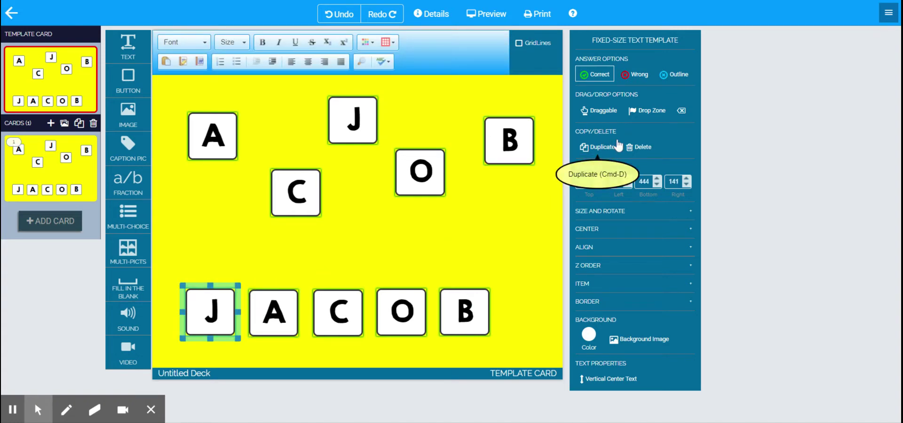
{"action": "left_click", "coordinate": [651, 113]}
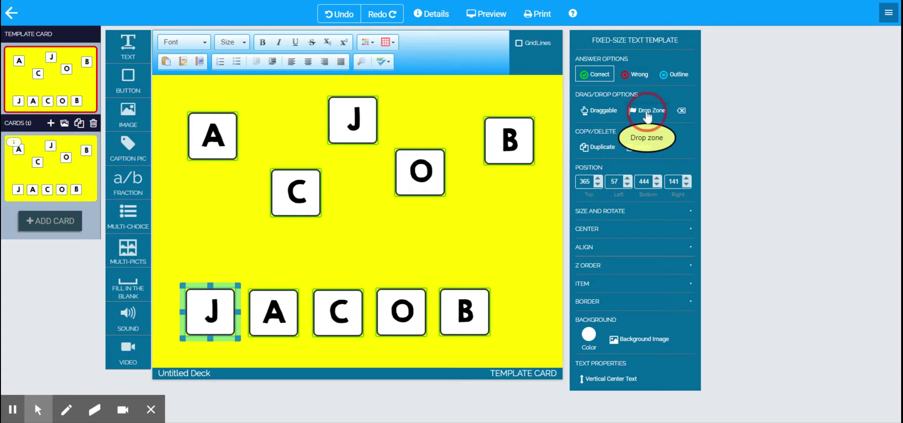
{"action": "left_click", "coordinate": [291, 305]}
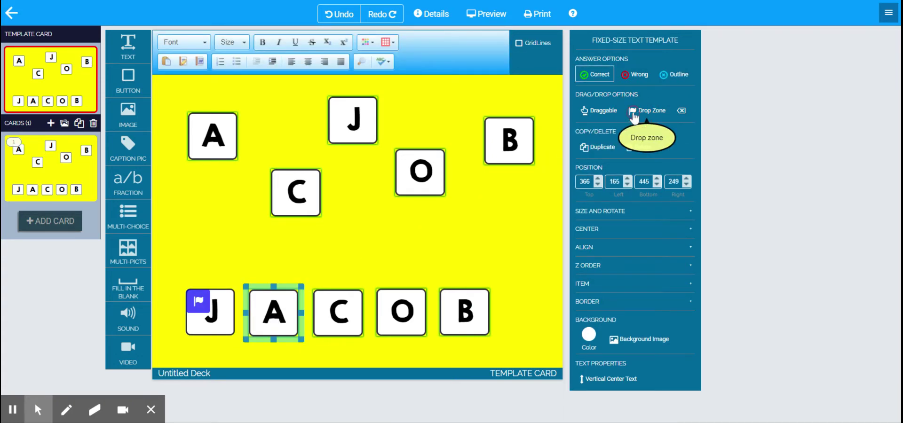
{"action": "left_click", "coordinate": [634, 113]}
{"action": "left_click", "coordinate": [636, 112]}
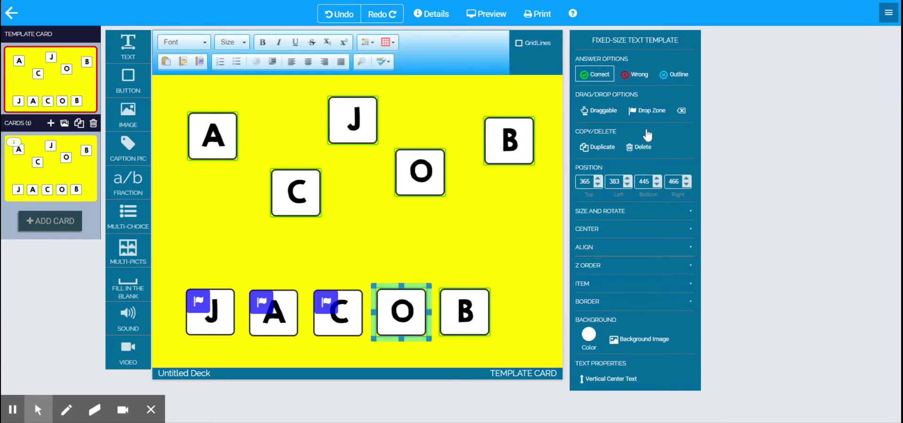
{"action": "left_click", "coordinate": [647, 112]}
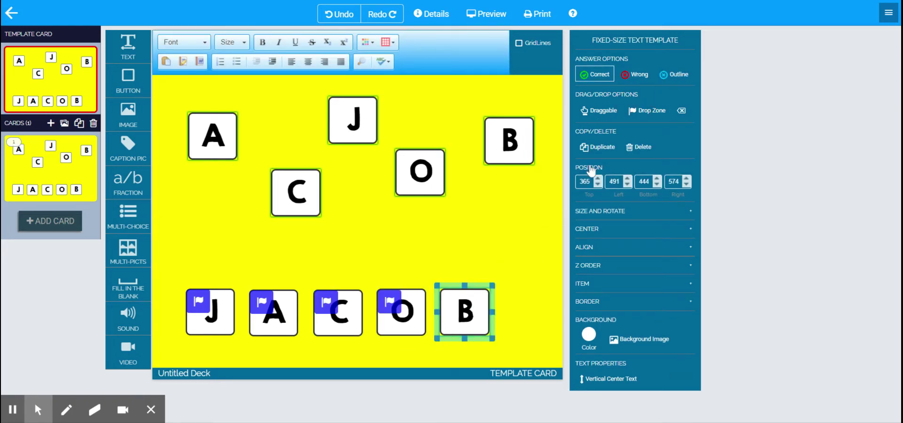
{"action": "left_click", "coordinate": [648, 112]}
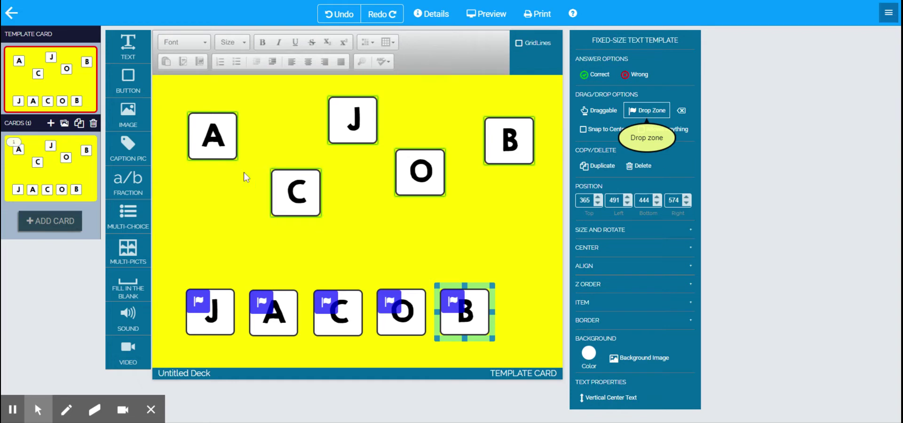
- Make each of the five scattered letter tiles in the card's upper area draggable
{"action": "left_click", "coordinate": [233, 150]}
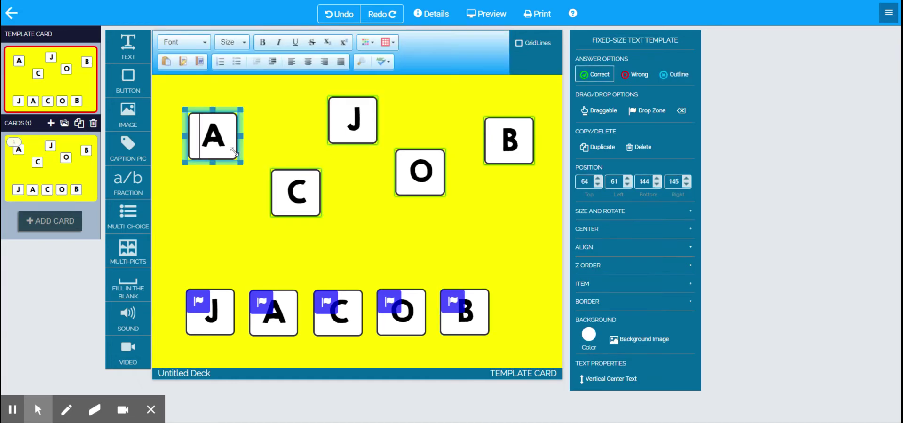
{"action": "left_click", "coordinate": [598, 110]}
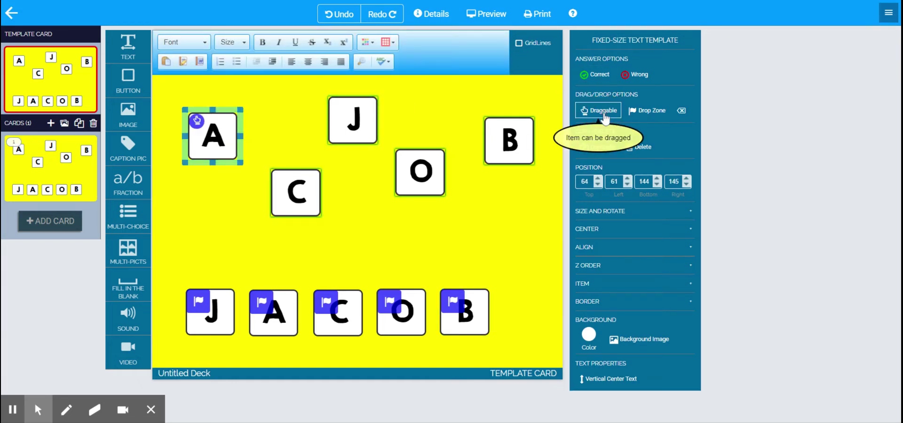
{"action": "left_click", "coordinate": [311, 212]}
{"action": "left_click", "coordinate": [599, 111]}
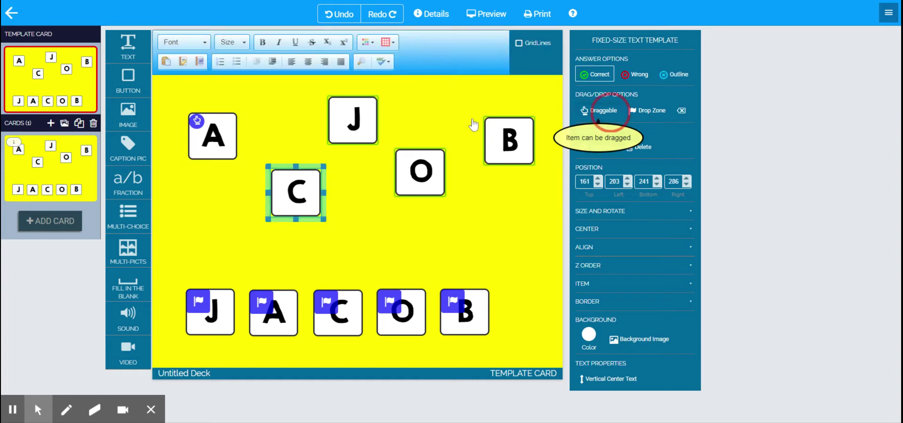
{"action": "left_click", "coordinate": [348, 120]}
{"action": "left_click", "coordinate": [598, 110]}
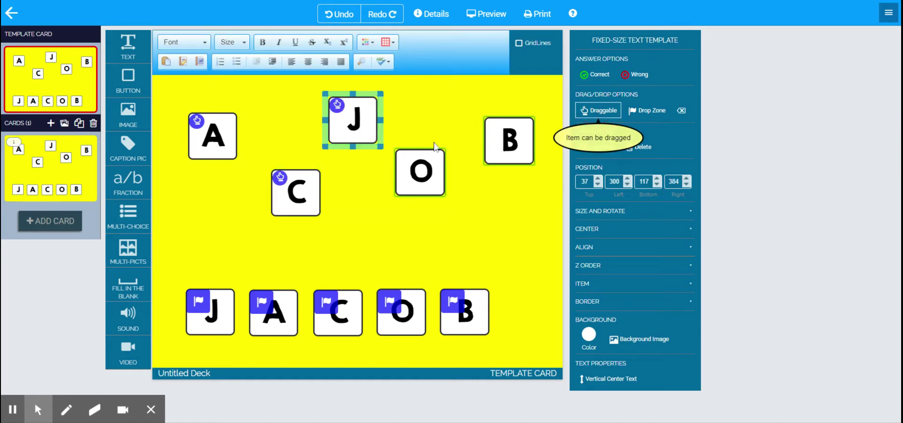
{"action": "left_click", "coordinate": [419, 169]}
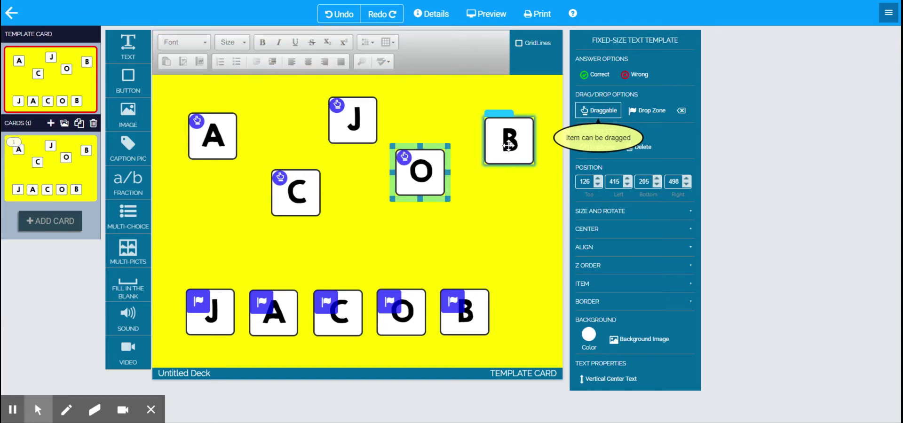
{"action": "left_click", "coordinate": [508, 155]}
{"action": "left_click", "coordinate": [599, 113]}
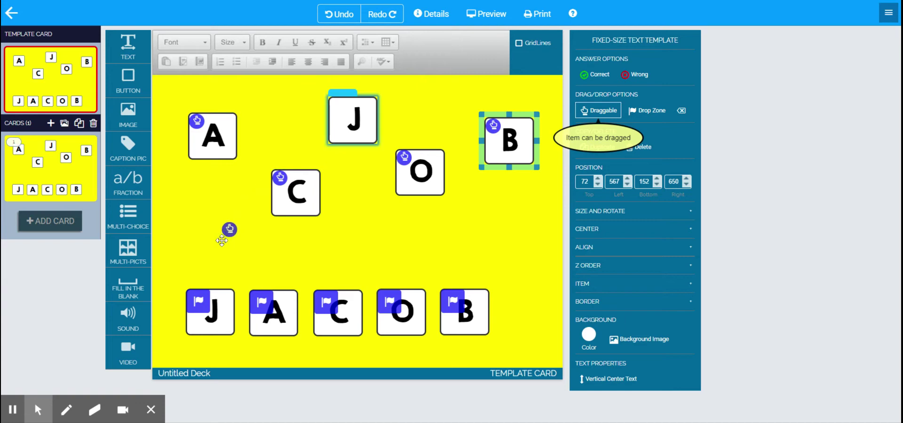
- Link each draggable letter tile to the drop zone with the same letter in the lower row
{"action": "left_click", "coordinate": [218, 278]}
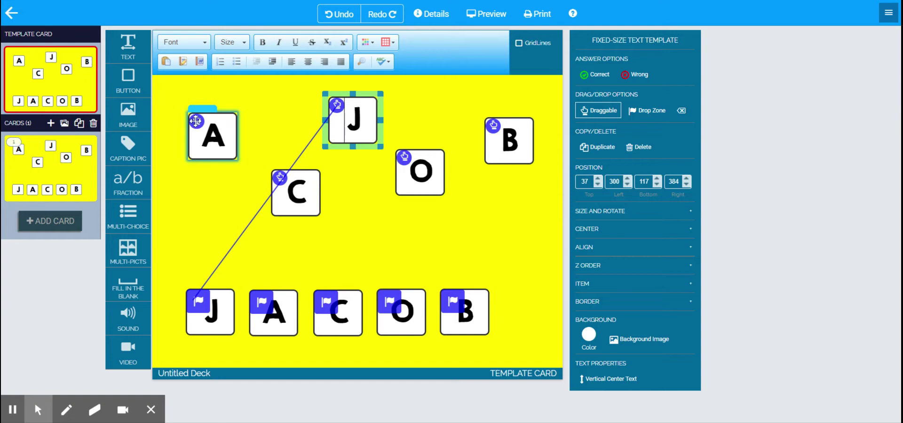
{"action": "left_click_drag", "start_coordinate": [195, 122], "coordinate": [258, 299]}
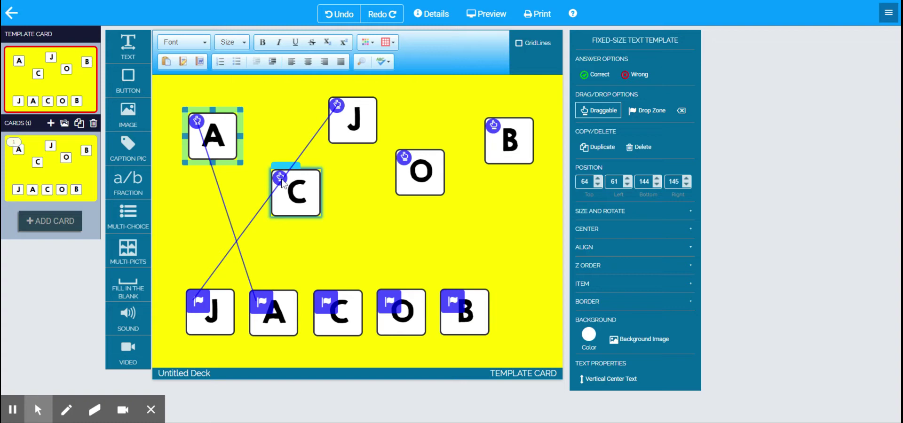
{"action": "left_click_drag", "start_coordinate": [282, 183], "coordinate": [342, 292]}
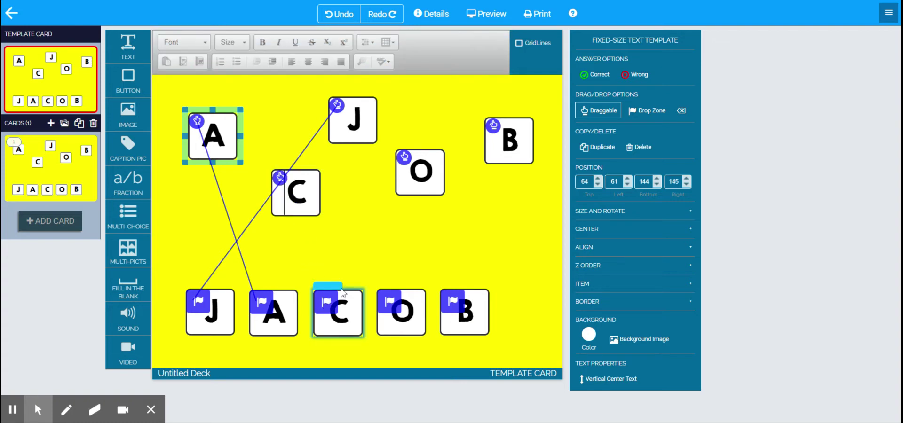
{"action": "left_click_drag", "start_coordinate": [405, 158], "coordinate": [414, 284]}
{"action": "left_click_drag", "start_coordinate": [493, 127], "coordinate": [458, 304]}
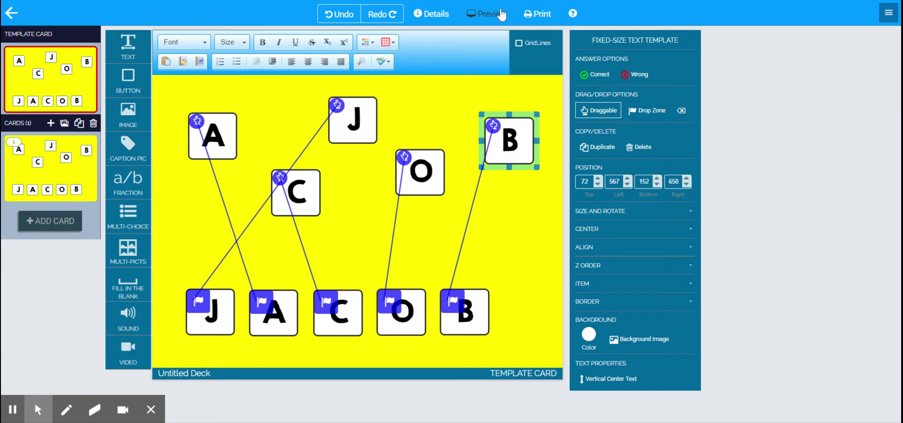
- Preview the card, place each scattered letter on its matching tile in the lower row, and submit the answer
{"action": "left_click", "coordinate": [500, 14]}
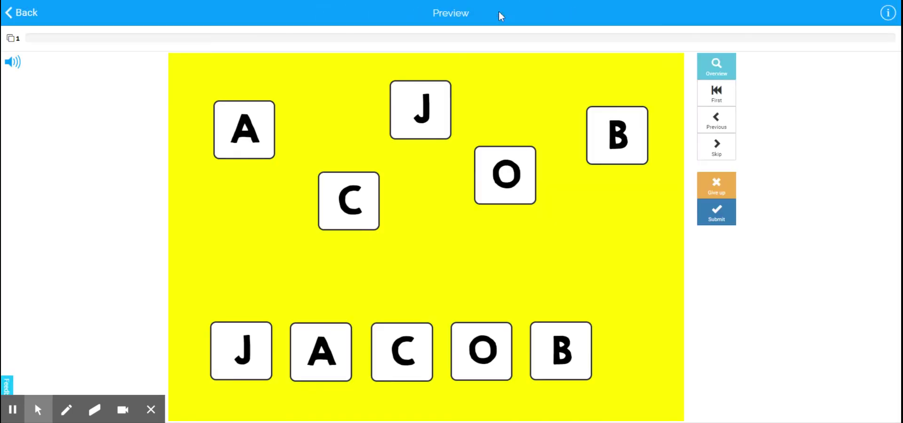
{"action": "left_click_drag", "start_coordinate": [435, 126], "coordinate": [266, 352]}
{"action": "left_click_drag", "start_coordinate": [259, 143], "coordinate": [332, 357]}
{"action": "left_click_drag", "start_coordinate": [351, 220], "coordinate": [407, 366]}
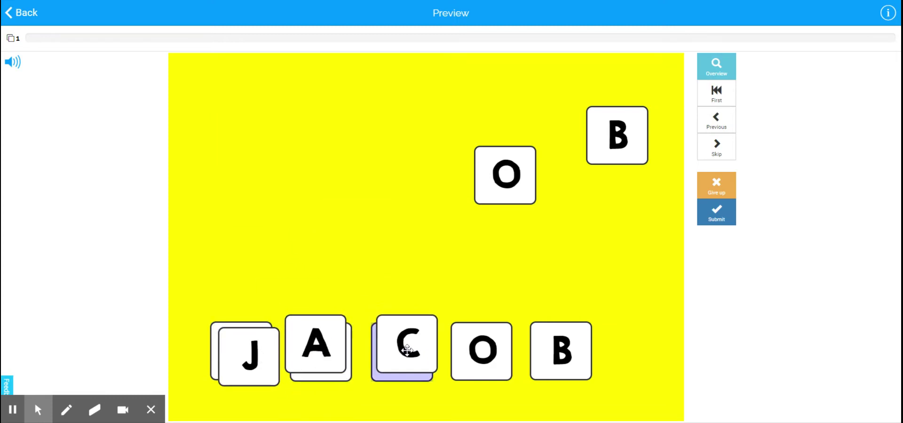
{"action": "left_click_drag", "start_coordinate": [500, 174], "coordinate": [478, 345]}
{"action": "left_click_drag", "start_coordinate": [607, 155], "coordinate": [562, 347]}
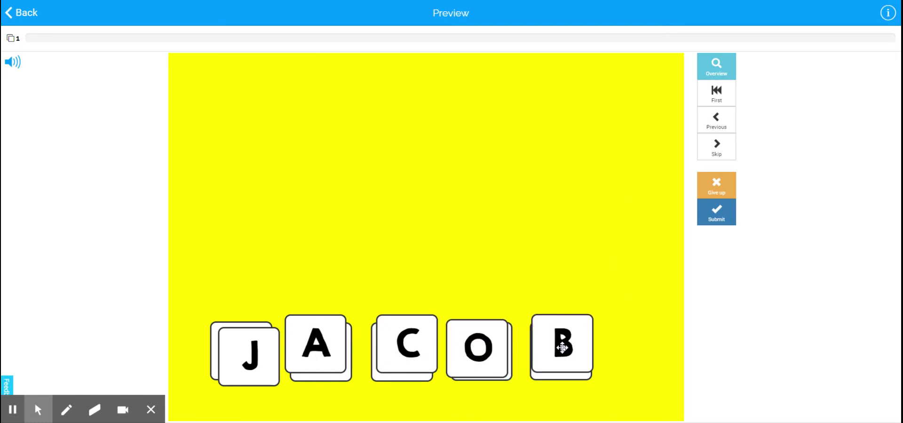
{"action": "left_click", "coordinate": [716, 211]}
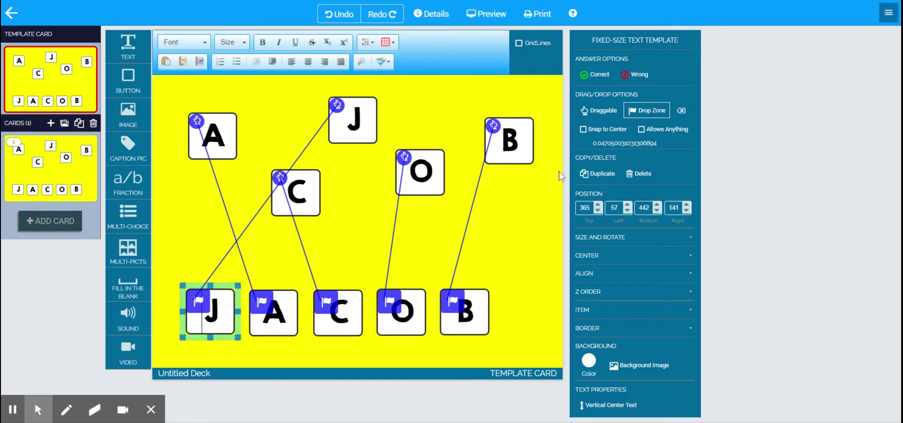
- Enable Snap to Center for each of the five drop-zone tiles in the lower row of the template card
{"action": "left_click", "coordinate": [583, 130]}
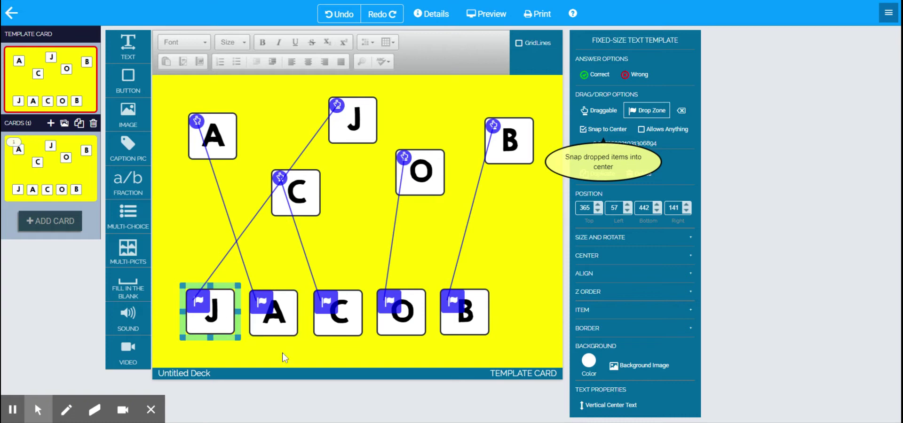
{"action": "left_click", "coordinate": [266, 324]}
{"action": "left_click", "coordinate": [606, 129]}
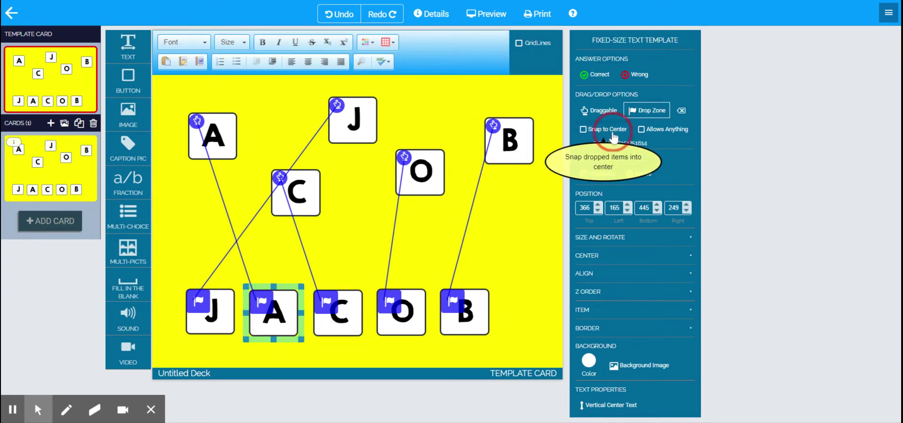
{"action": "left_click", "coordinate": [331, 312]}
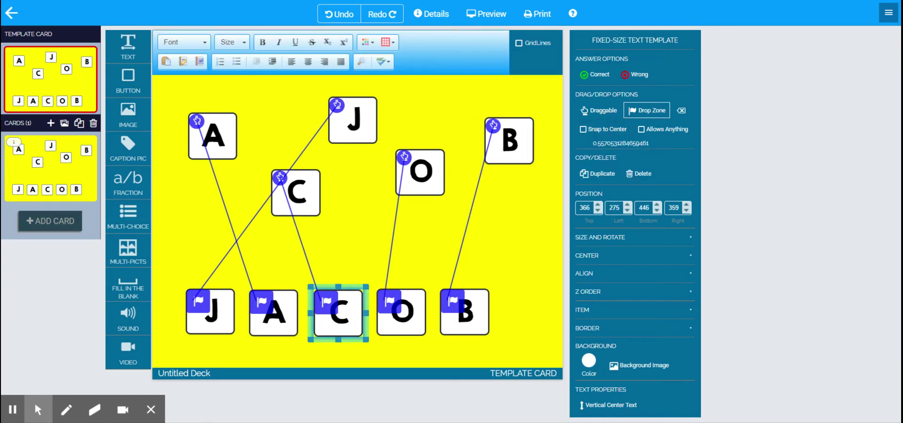
{"action": "left_click", "coordinate": [397, 308]}
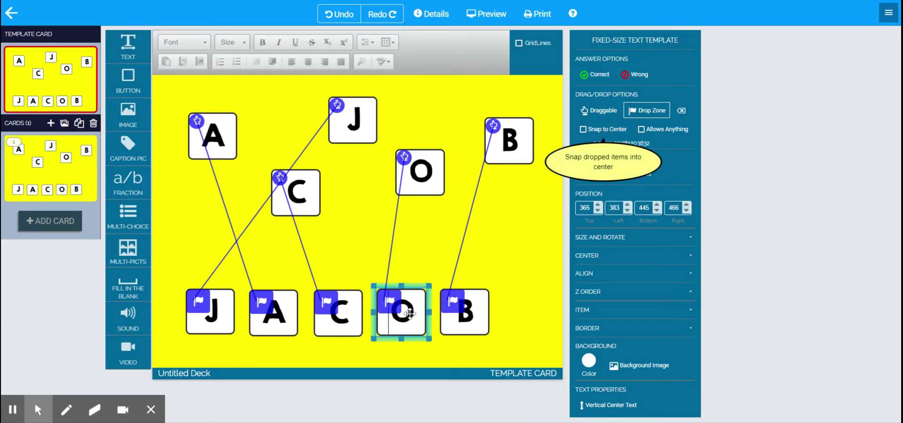
{"action": "left_click", "coordinate": [591, 134]}
{"action": "left_click", "coordinate": [451, 329]}
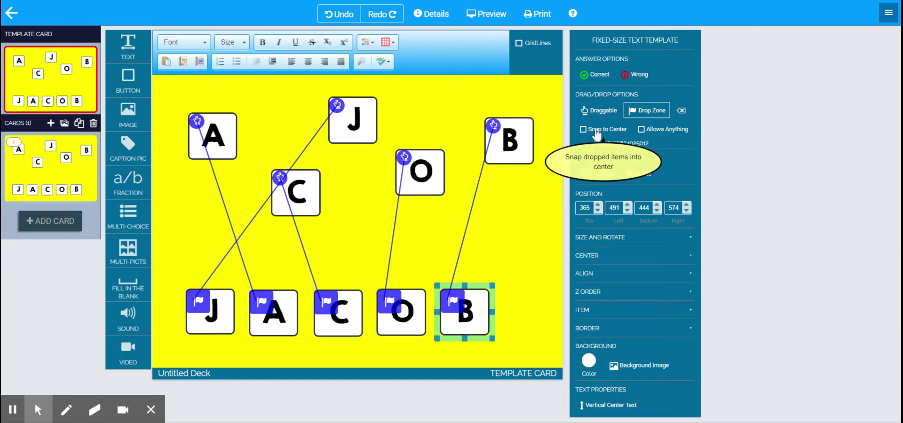
{"action": "left_click", "coordinate": [583, 129]}
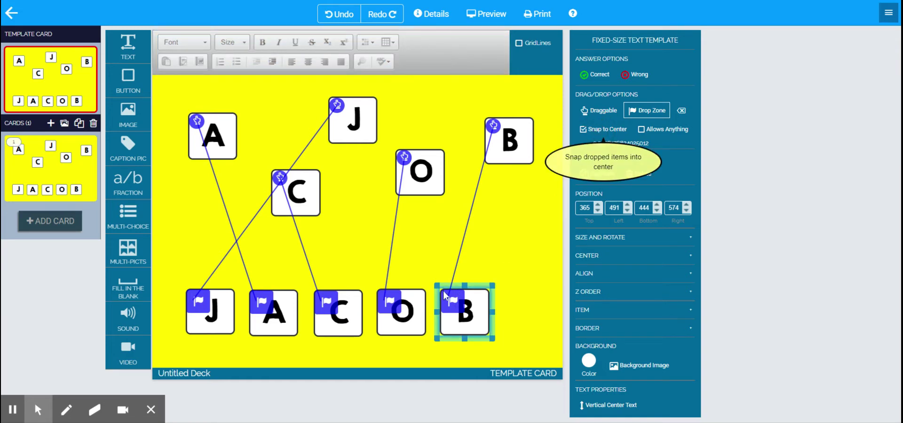
- Duplicate card 1 and set the copy's background colour to cyan
{"action": "left_click", "coordinate": [84, 179]}
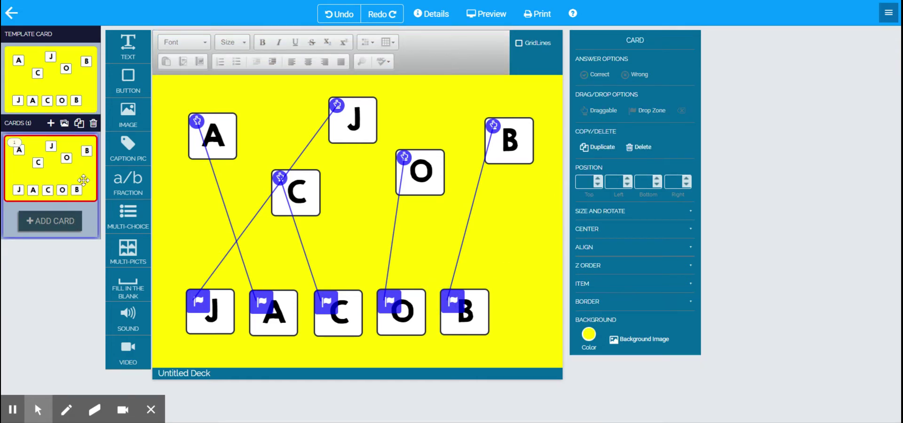
{"action": "left_click", "coordinate": [80, 123]}
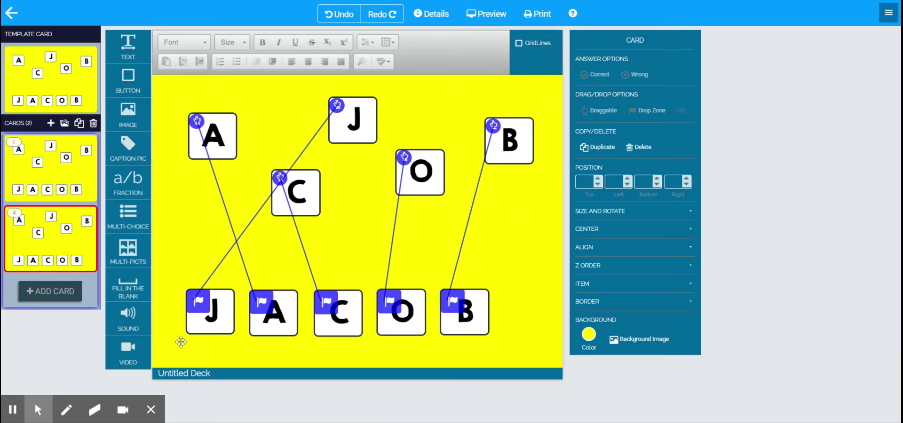
{"action": "left_click", "coordinate": [590, 339]}
{"action": "left_click", "coordinate": [652, 218]}
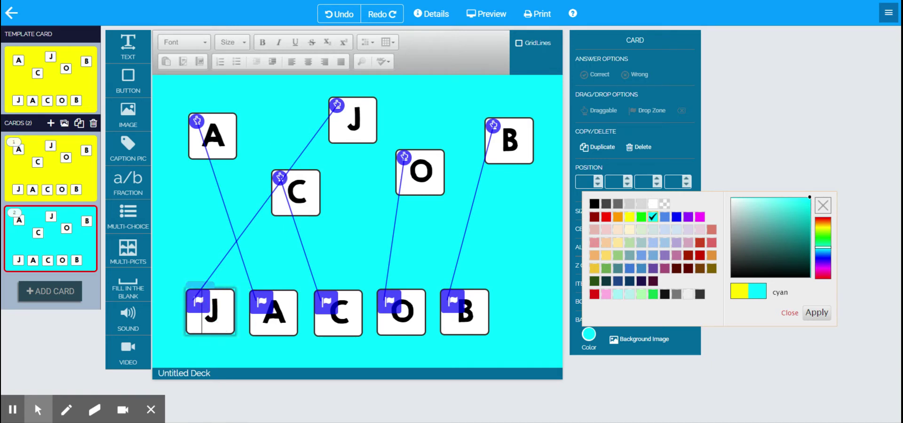
- Change the text colour of the J drop-zone letter on card 2 to light blue
{"action": "left_click", "coordinate": [212, 311]}
{"action": "double_click", "coordinate": [212, 311]}
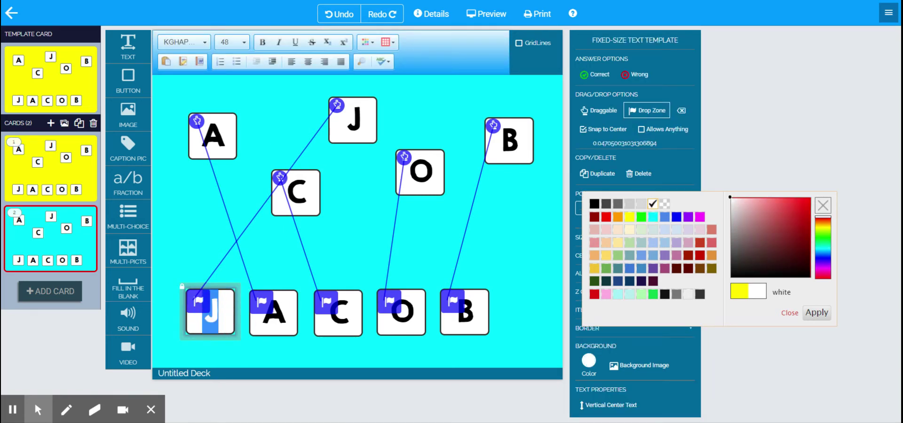
{"action": "left_click", "coordinate": [370, 44]}
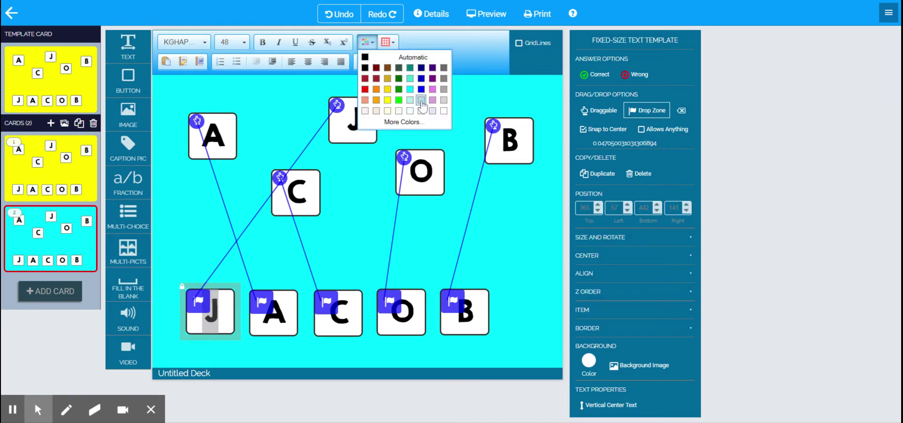
{"action": "left_click", "coordinate": [420, 100]}
- Recolour the A letter in card 2's lower row to the same light blue as the J
{"action": "left_click", "coordinate": [276, 316]}
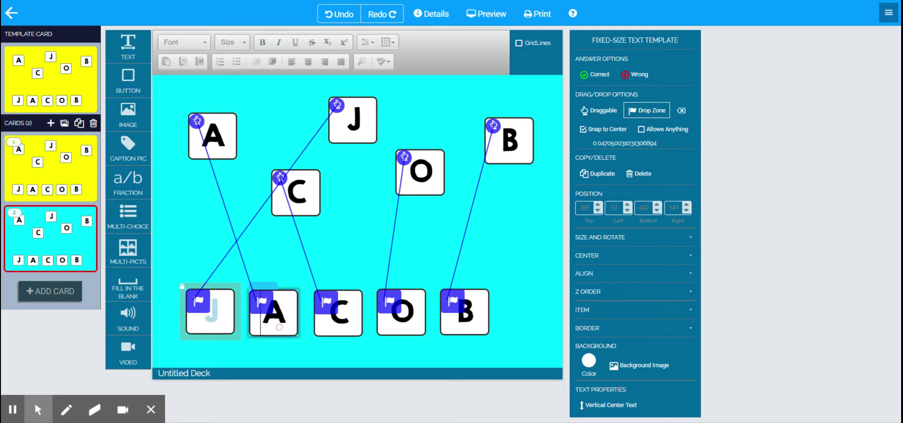
{"action": "left_click", "coordinate": [276, 318]}
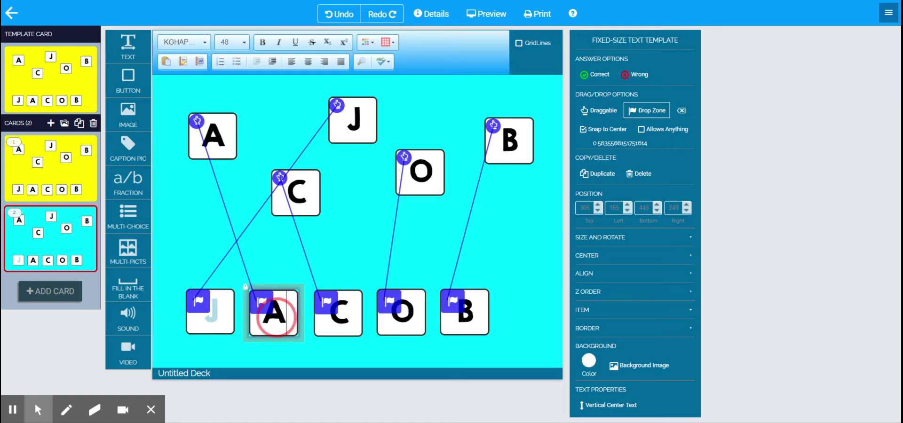
{"action": "double_click", "coordinate": [276, 318]}
{"action": "left_click", "coordinate": [367, 42]}
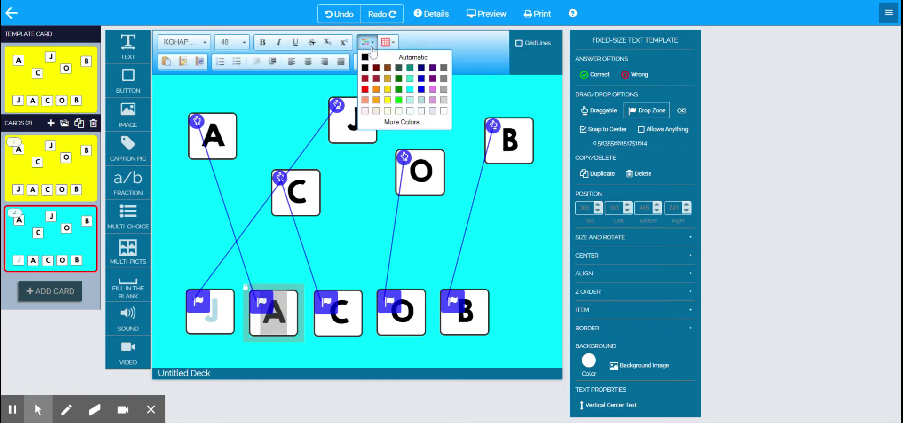
{"action": "left_click", "coordinate": [437, 105]}
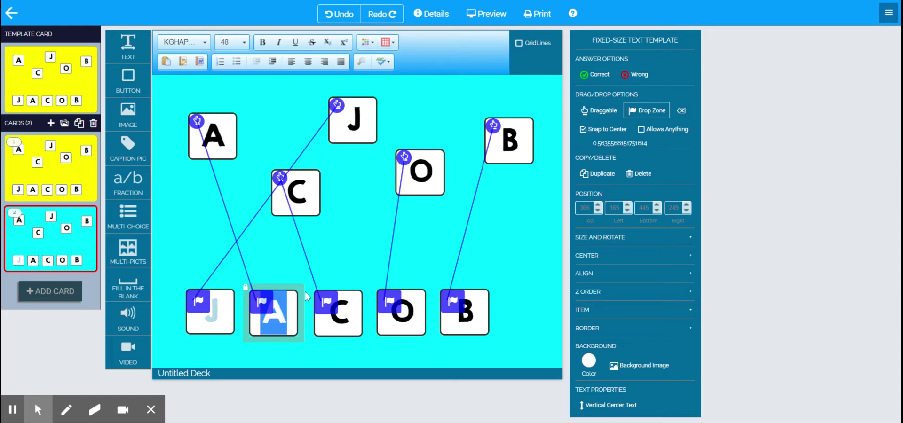
- Set the C drop-zone letter on card 2 to the same light blue text colour
{"action": "left_click", "coordinate": [347, 329]}
{"action": "double_click", "coordinate": [338, 313]}
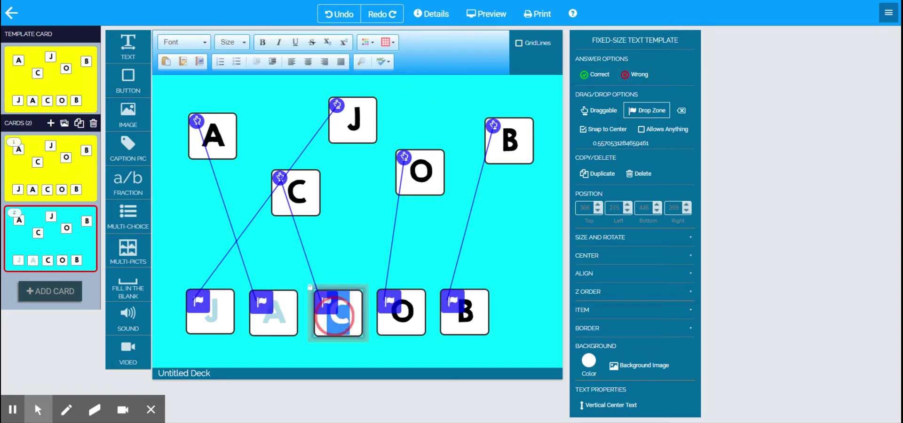
{"action": "left_click", "coordinate": [366, 42]}
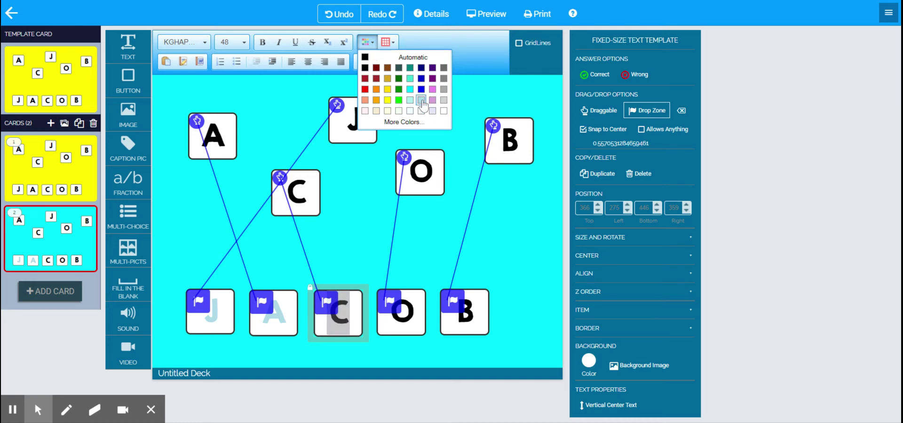
{"action": "left_click", "coordinate": [421, 101]}
- Set the O drop-zone letter on card 2 to the same light blue text colour as J, A and C
{"action": "left_click", "coordinate": [401, 326]}
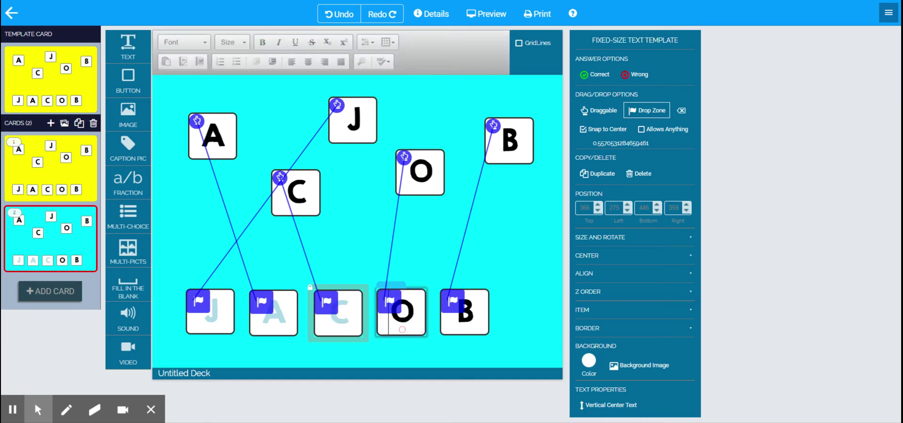
{"action": "left_click", "coordinate": [366, 42]}
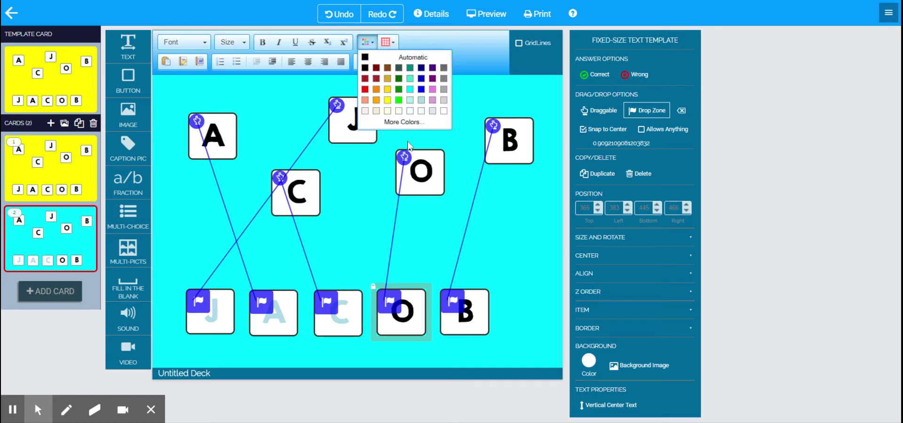
{"action": "left_click", "coordinate": [419, 101]}
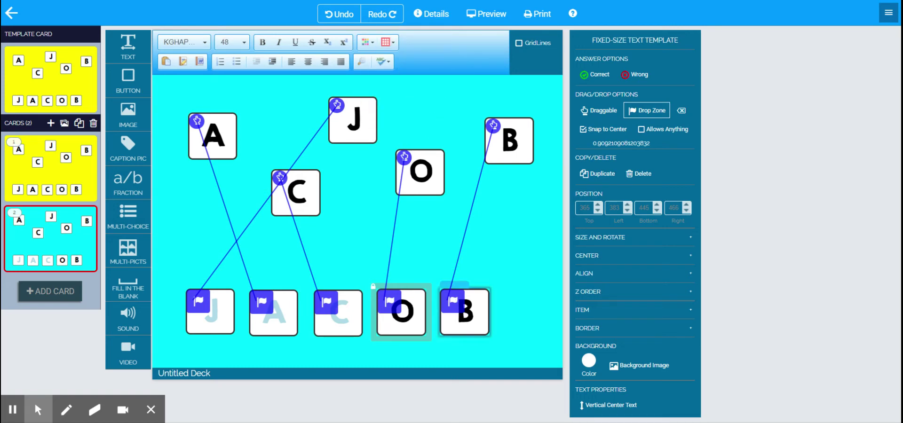
{"action": "double_click", "coordinate": [402, 312]}
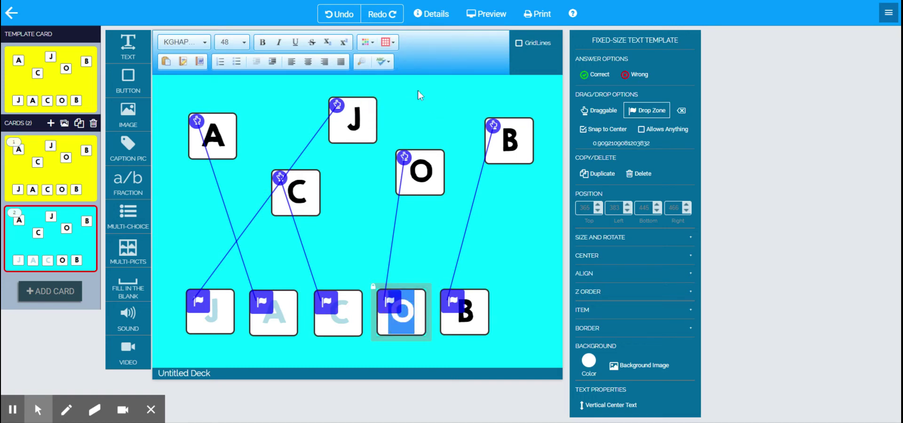
{"action": "left_click", "coordinate": [368, 42]}
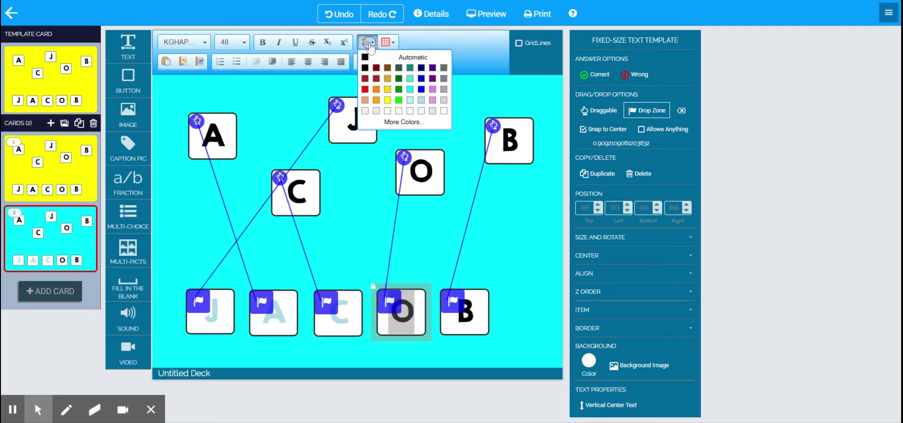
{"action": "left_click", "coordinate": [421, 100]}
- Recolour the B drop-zone letter on card 2 to the matching light blue
{"action": "double_click", "coordinate": [468, 312]}
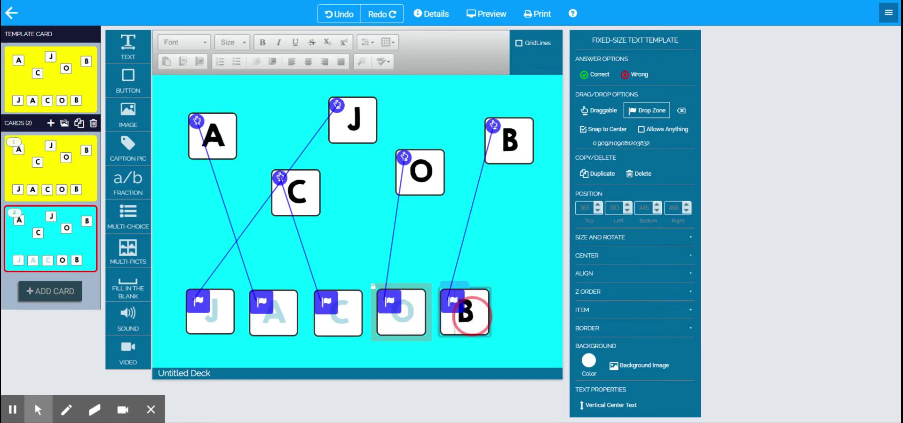
{"action": "left_click", "coordinate": [368, 42]}
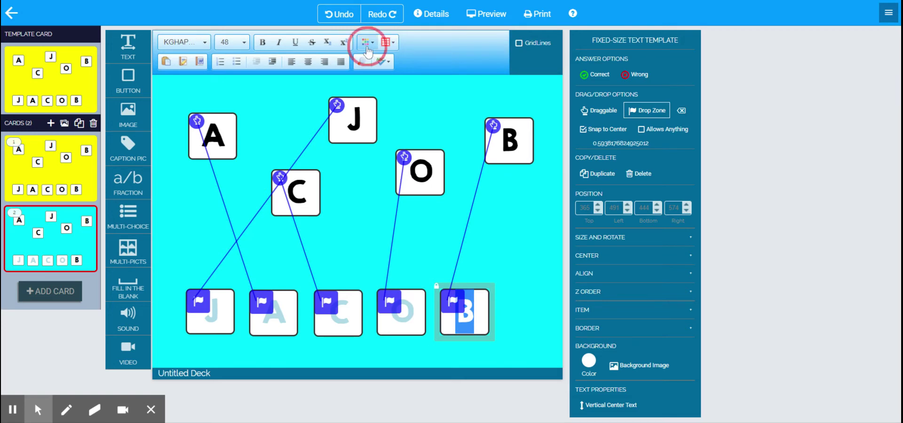
{"action": "left_click", "coordinate": [421, 100]}
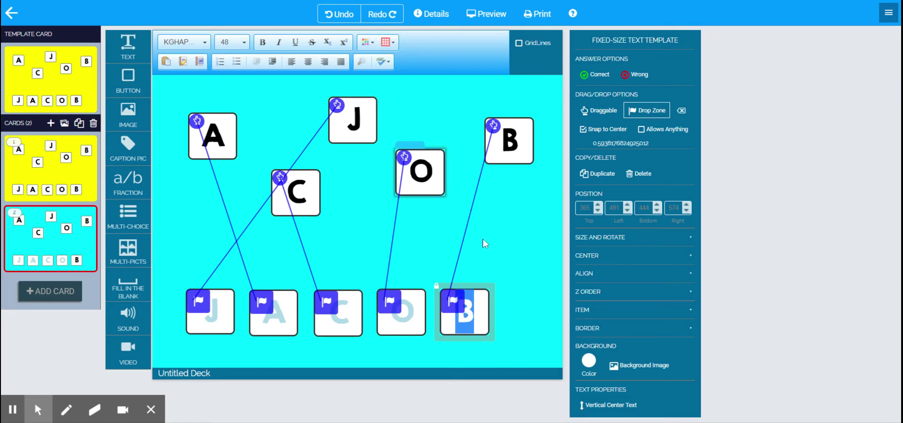
{"action": "left_click", "coordinate": [520, 259]}
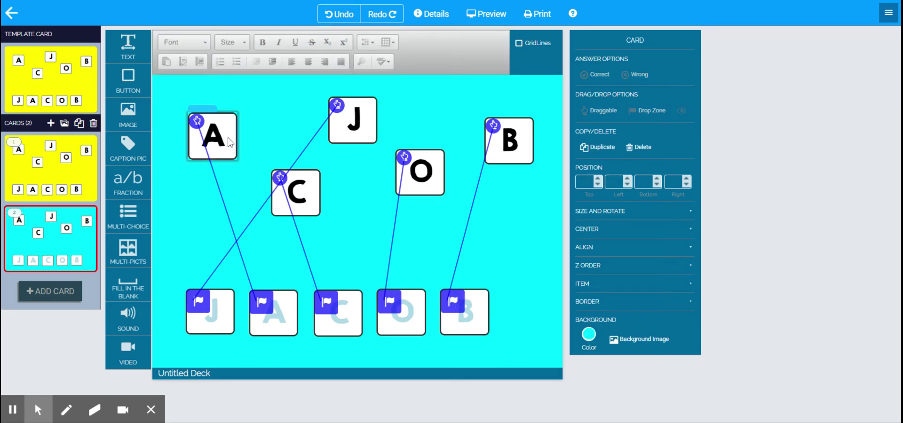
- Move card 2's draggable A tile below the draggable B, to about top 218, left 560
{"action": "left_click", "coordinate": [217, 114]}
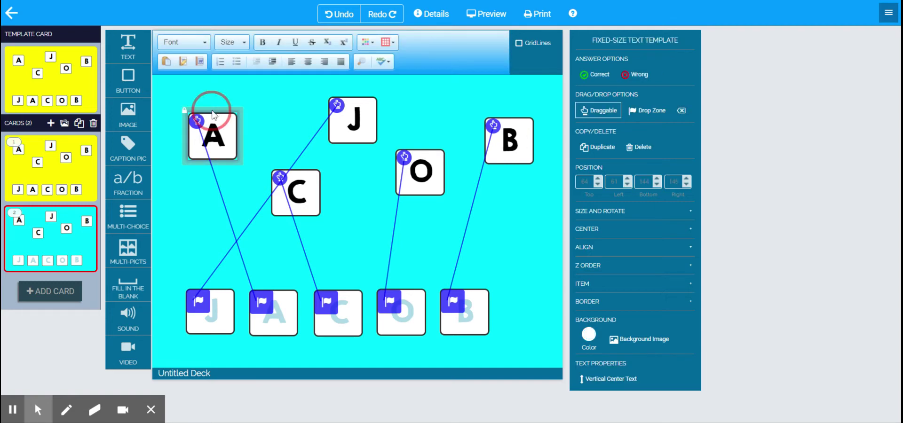
{"action": "left_click", "coordinate": [214, 116]}
{"action": "left_click", "coordinate": [185, 110]}
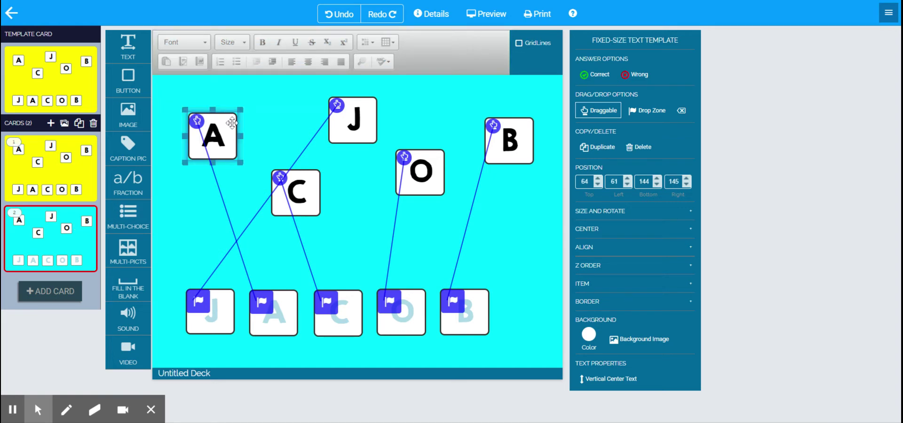
{"action": "left_click_drag", "start_coordinate": [231, 123], "coordinate": [516, 201]}
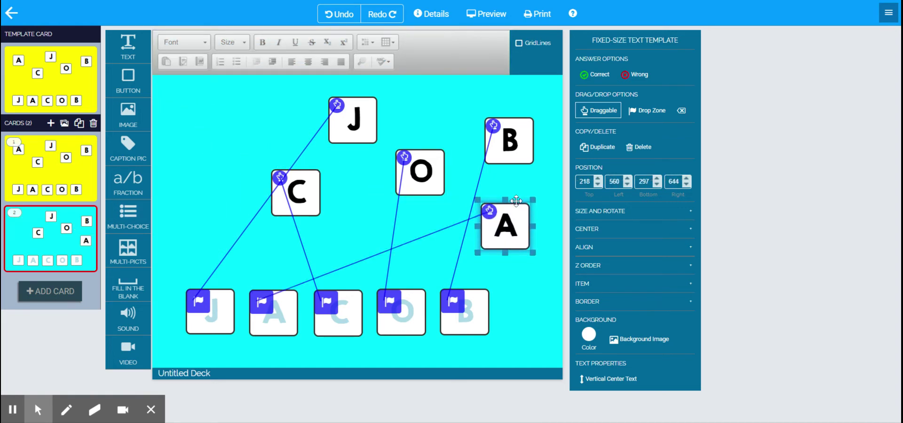
- Move card 2's draggable C to about top 75, left 42, and place the draggable B where C was
{"action": "left_click", "coordinate": [282, 170]}
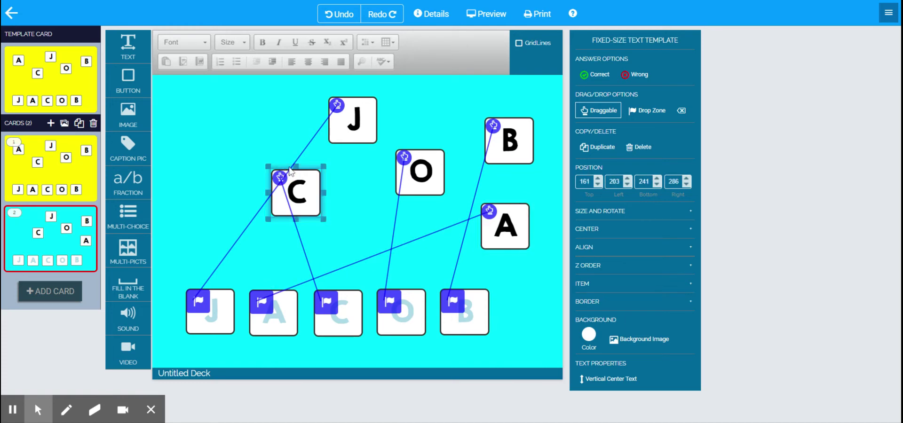
{"action": "left_click_drag", "start_coordinate": [289, 173], "coordinate": [196, 122]}
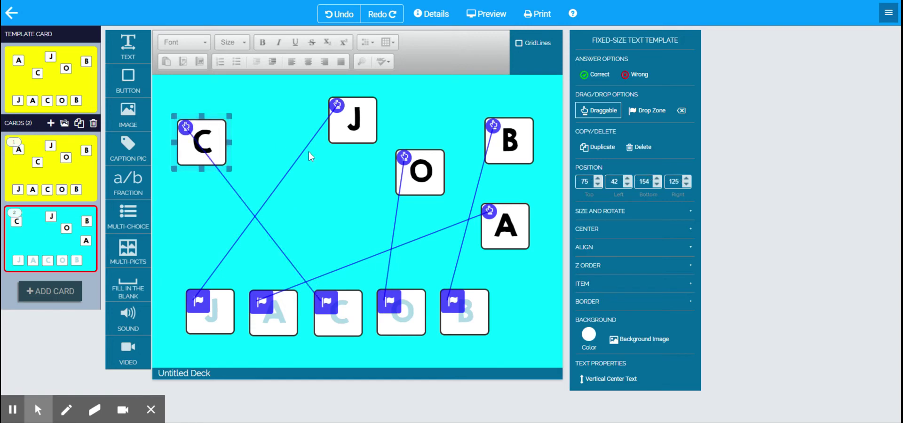
{"action": "left_click", "coordinate": [498, 146]}
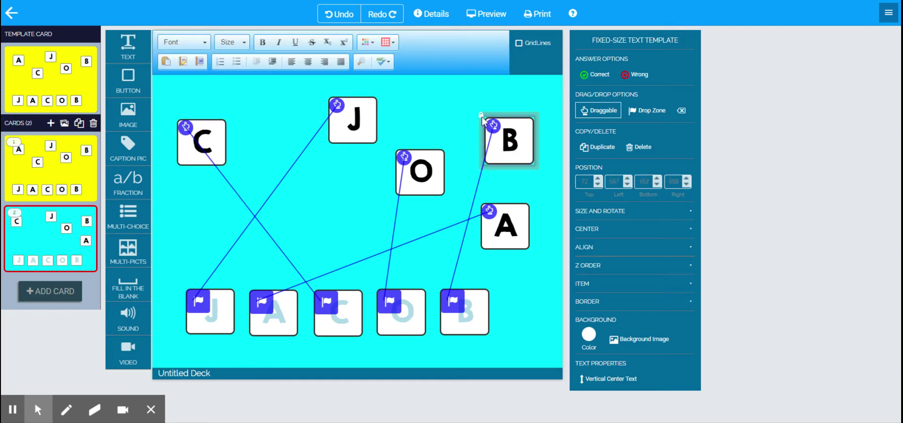
{"action": "left_click_drag", "start_coordinate": [520, 122], "coordinate": [319, 185]}
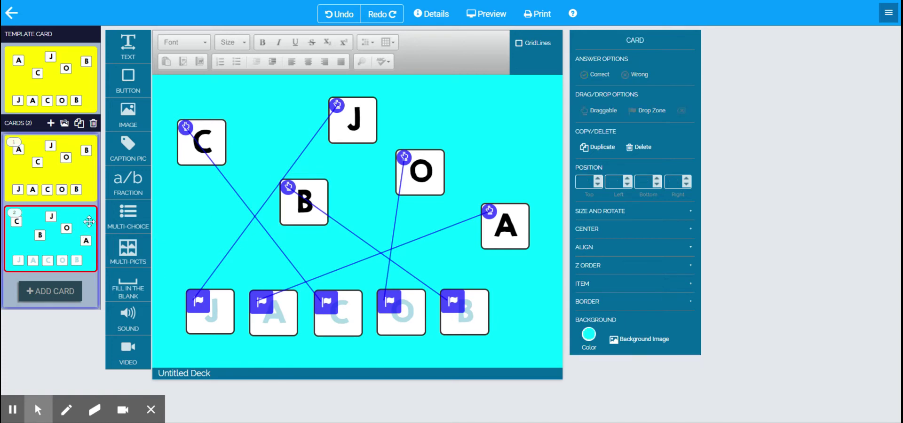
- Duplicate card 2 and clear the J and A letters from the copy's first two drop zones
{"action": "left_click", "coordinate": [80, 124]}
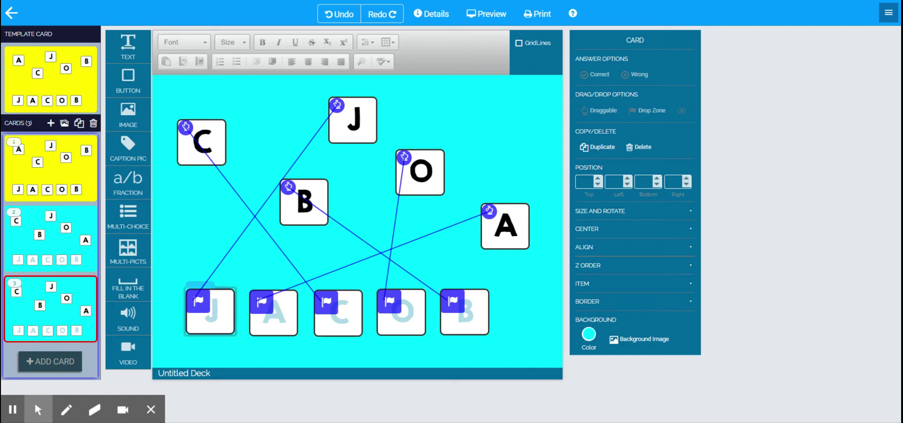
{"action": "left_click", "coordinate": [212, 313]}
{"action": "double_click", "coordinate": [210, 313]}
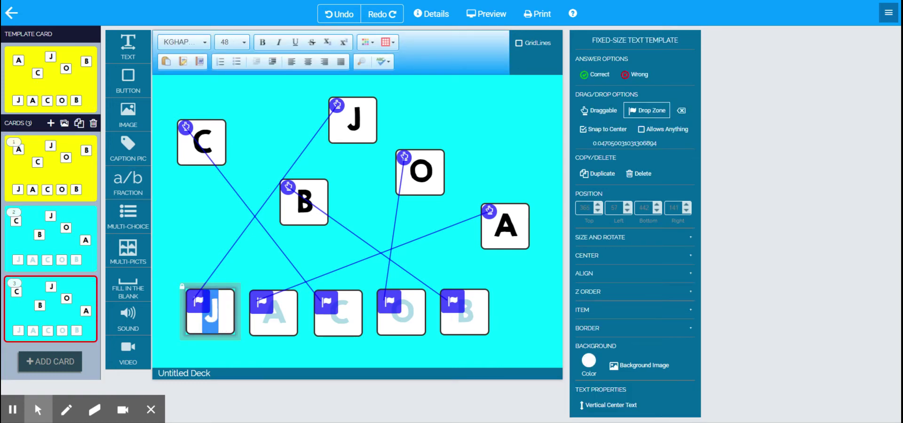
{"action": "key", "text": "BackSpace"}
{"action": "left_click", "coordinate": [289, 317]}
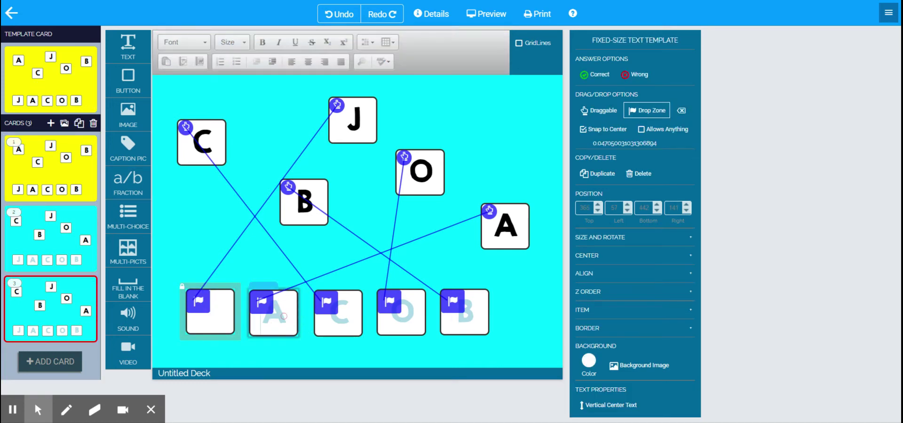
{"action": "double_click", "coordinate": [277, 312]}
{"action": "key", "text": "BackSpace"}
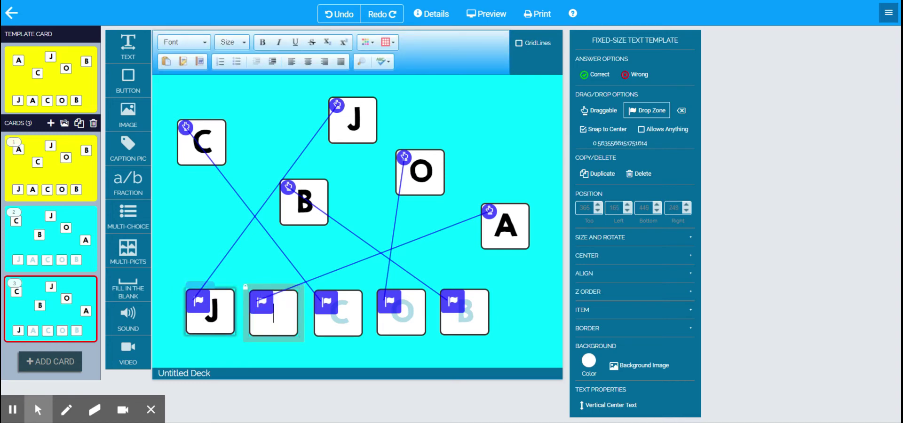
{"action": "left_click", "coordinate": [216, 312]}
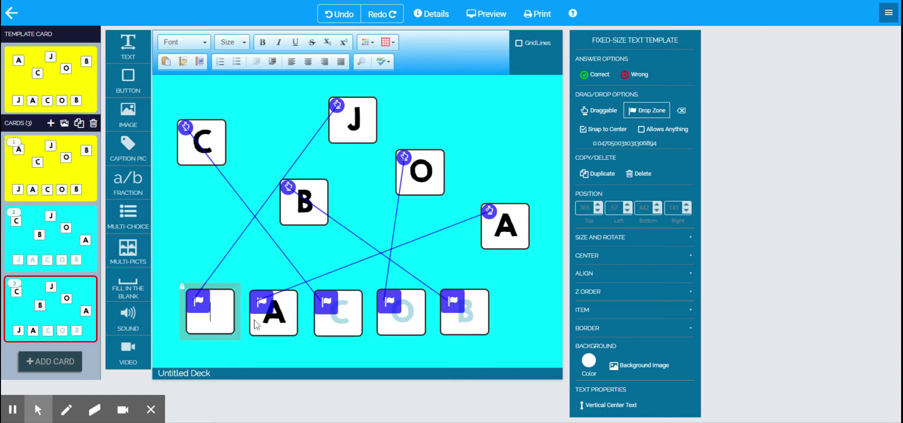
{"action": "left_click", "coordinate": [275, 314]}
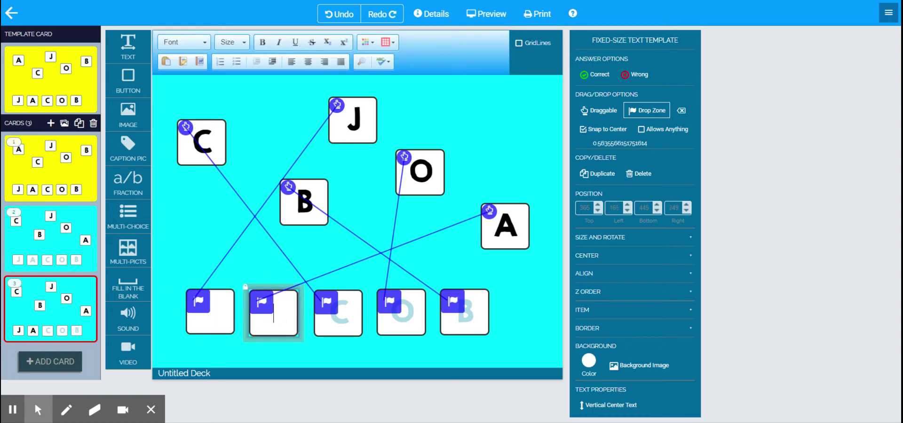
- Remove the C and O letters from the third and fourth drop zones on card 3
{"action": "left_click", "coordinate": [330, 315]}
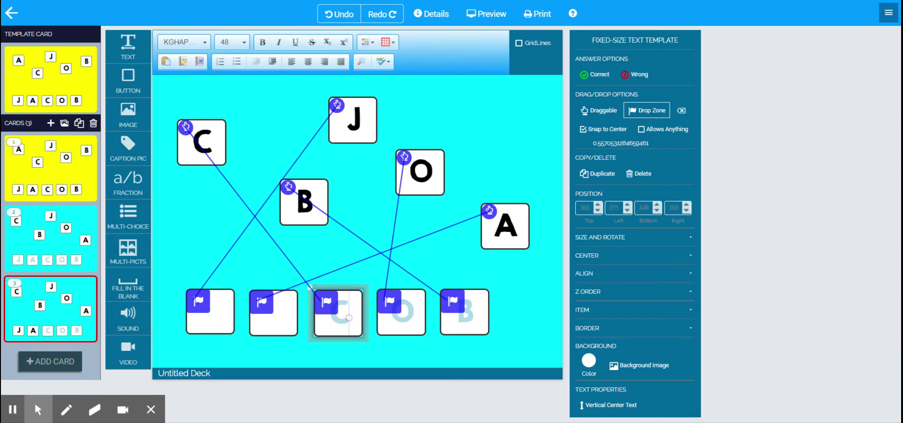
{"action": "left_click", "coordinate": [411, 327]}
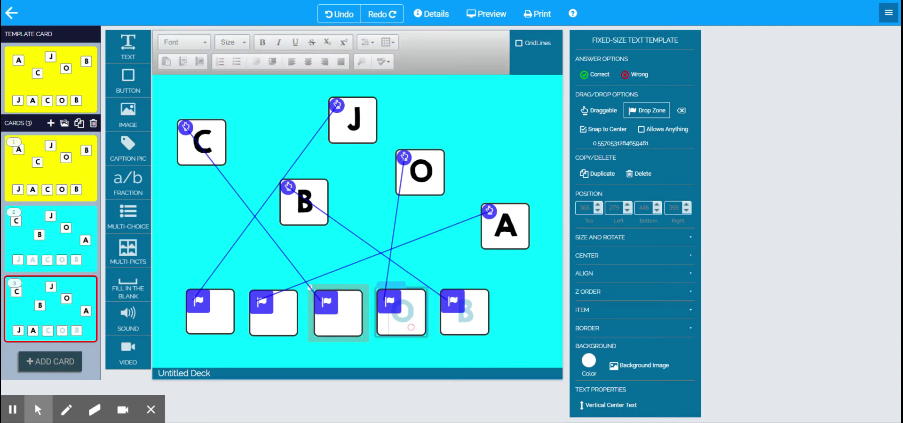
{"action": "left_click", "coordinate": [414, 315]}
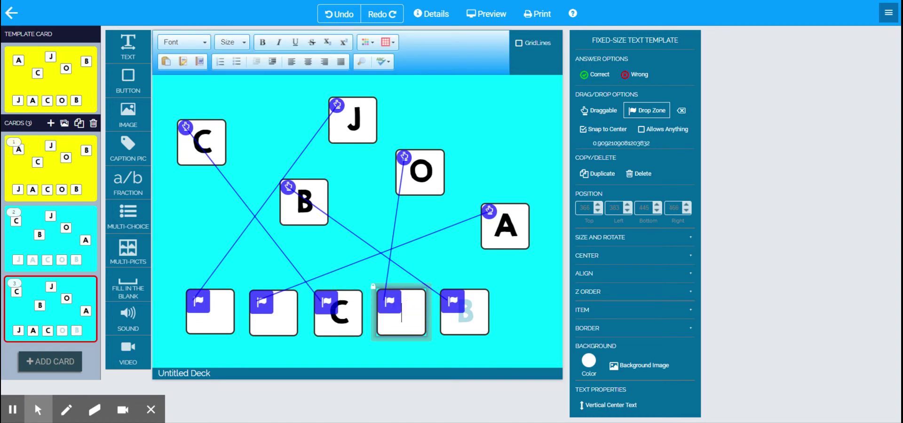
{"action": "left_click", "coordinate": [338, 313]}
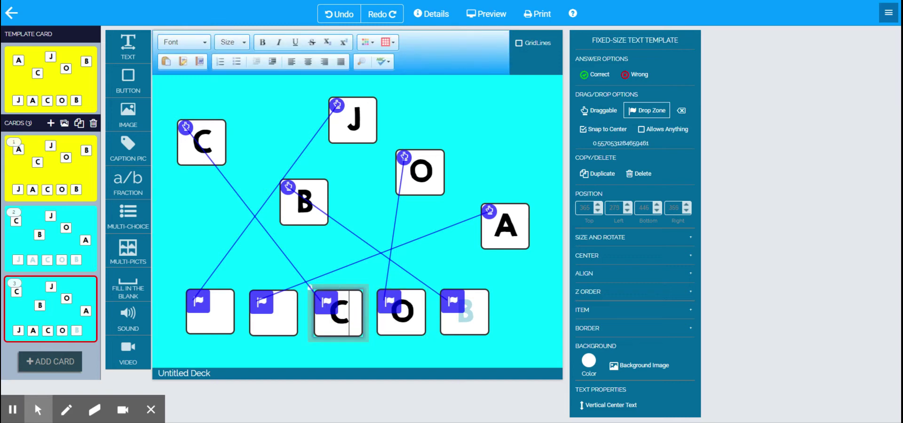
{"action": "left_click", "coordinate": [338, 313]}
{"action": "left_click", "coordinate": [401, 313]}
{"action": "left_click", "coordinate": [401, 312]}
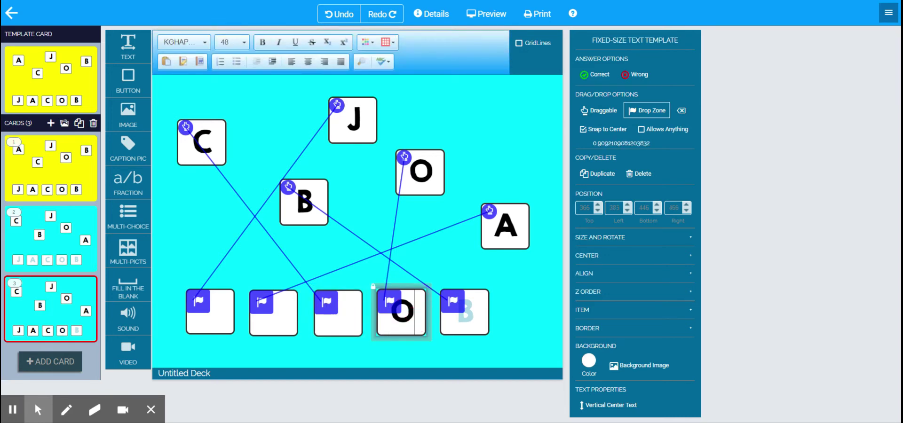
- Delete the B letter from the last drop zone on card 3, leaving the box empty
{"action": "left_click", "coordinate": [464, 313]}
{"action": "left_click", "coordinate": [465, 313]}
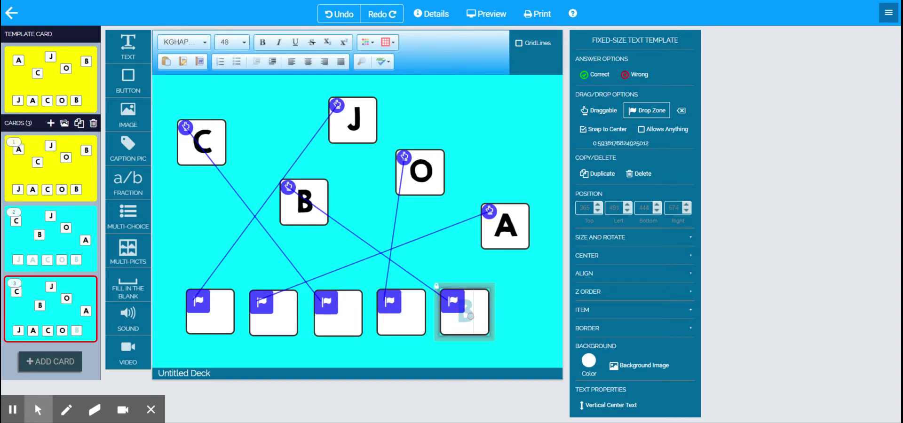
{"action": "left_click", "coordinate": [412, 321]}
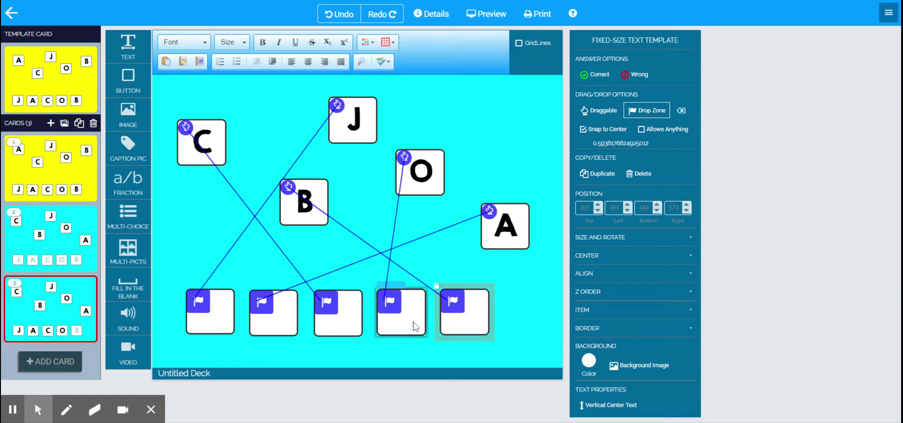
{"action": "left_click", "coordinate": [465, 313]}
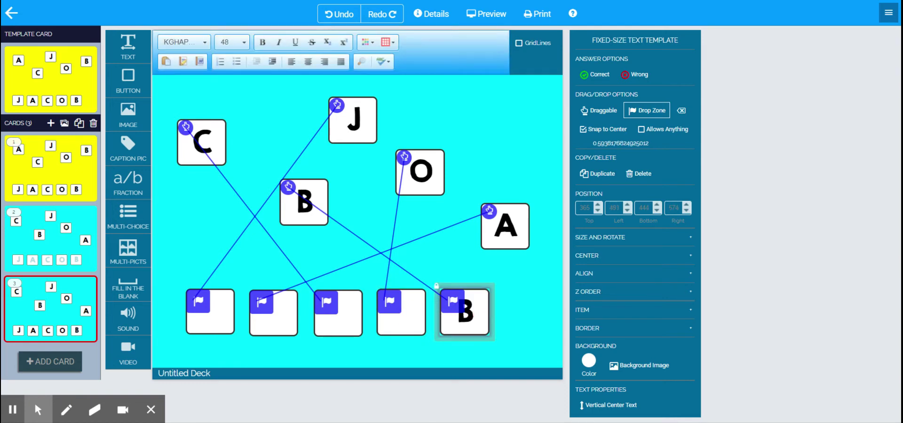
{"action": "left_click", "coordinate": [464, 312]}
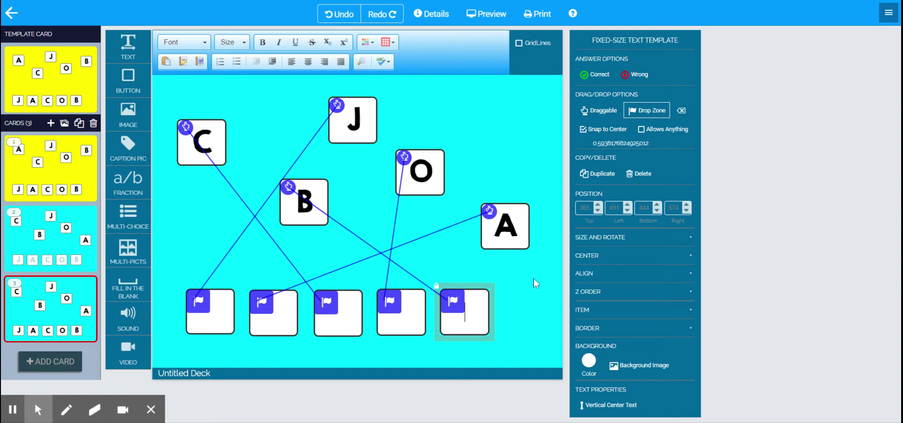
- Change card 3's background colour to lime
{"action": "left_click", "coordinate": [588, 360]}
{"action": "left_click", "coordinate": [499, 265]}
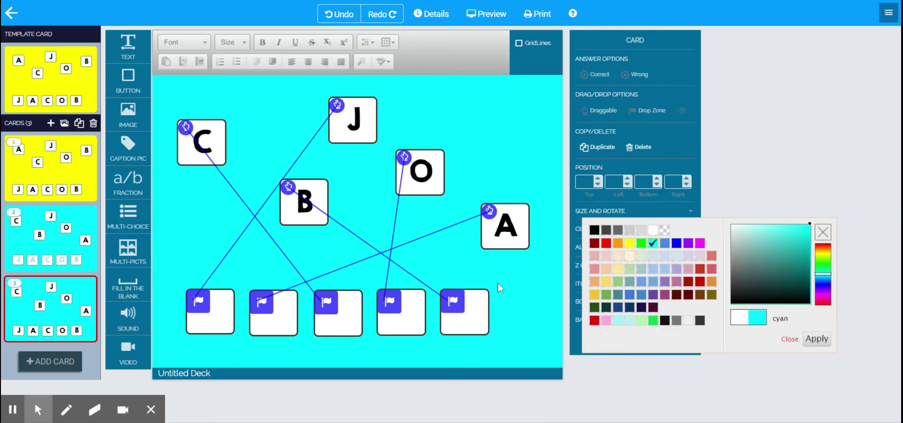
{"action": "left_click", "coordinate": [519, 161]}
{"action": "left_click", "coordinate": [640, 244]}
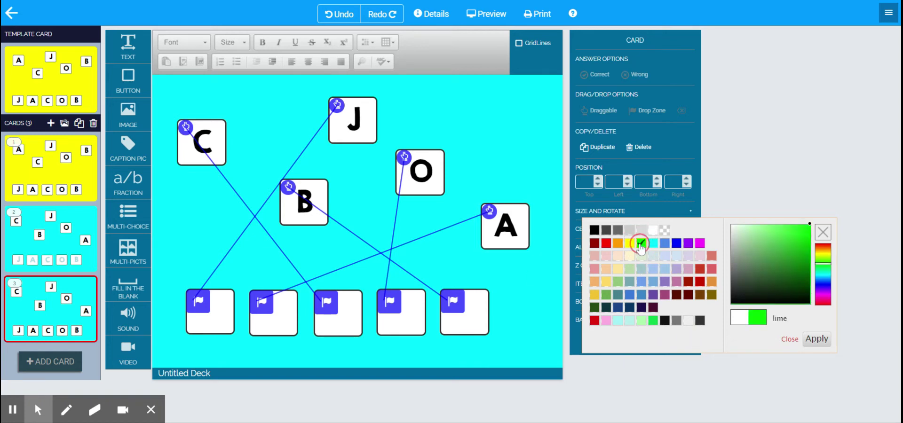
{"action": "left_click", "coordinate": [823, 345]}
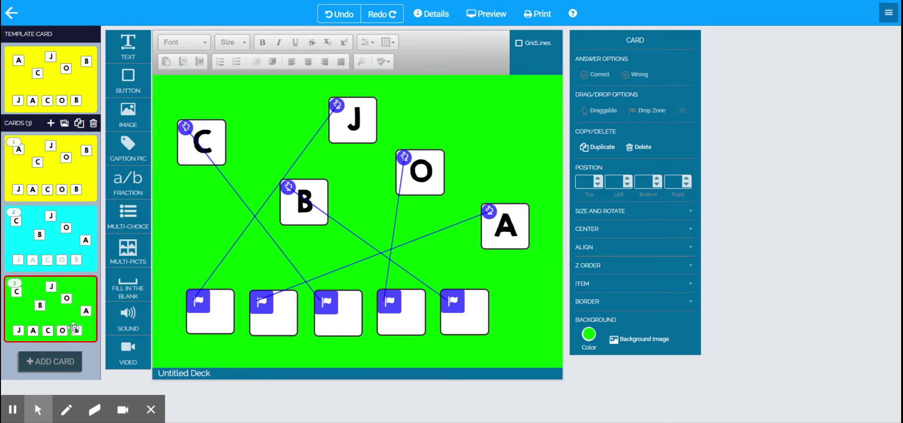
- Preview the deck from card 1, place all five letters on their matching drop zones and submit the answer
{"action": "left_click", "coordinate": [61, 179]}
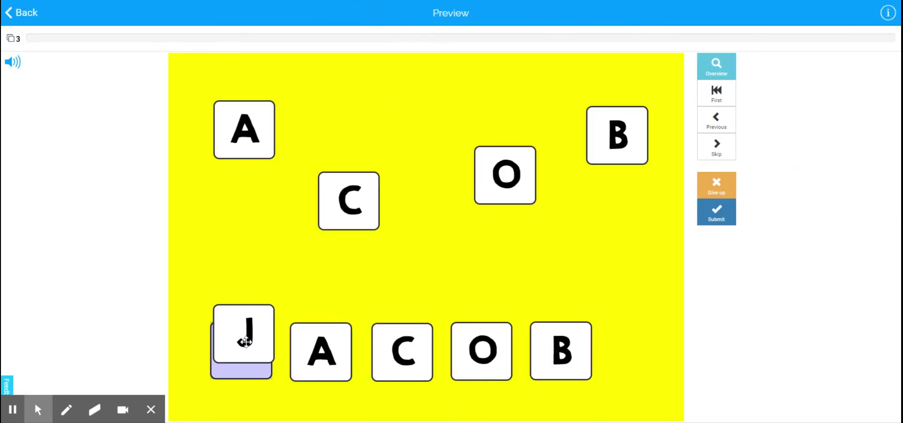
{"action": "left_click_drag", "start_coordinate": [263, 150], "coordinate": [320, 353]}
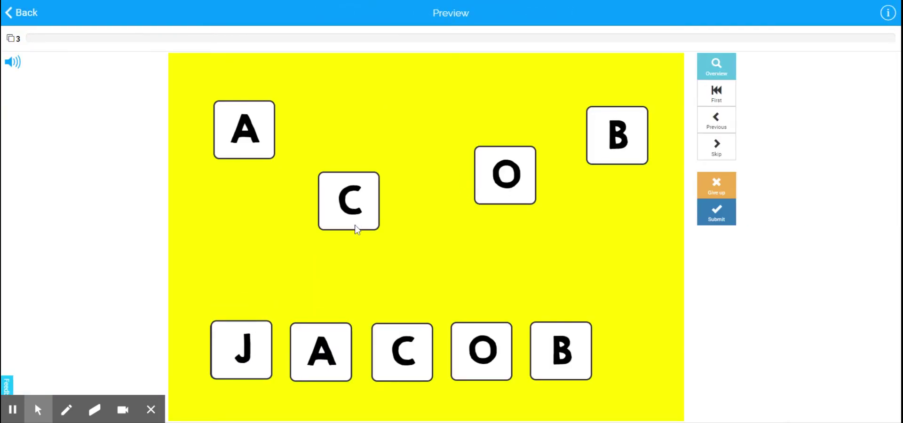
{"action": "left_click_drag", "start_coordinate": [248, 139], "coordinate": [335, 351]}
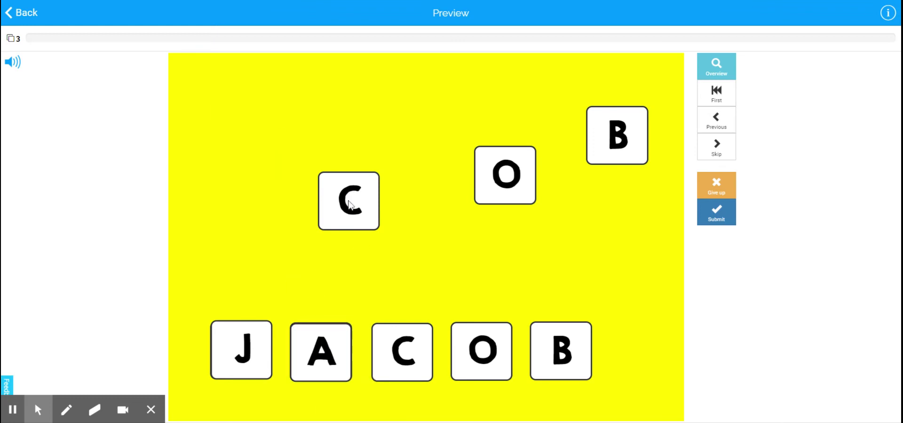
{"action": "left_click_drag", "start_coordinate": [349, 204], "coordinate": [403, 351]}
{"action": "left_click_drag", "start_coordinate": [504, 200], "coordinate": [480, 365]}
{"action": "left_click_drag", "start_coordinate": [620, 143], "coordinate": [562, 350]}
{"action": "left_click", "coordinate": [714, 217]}
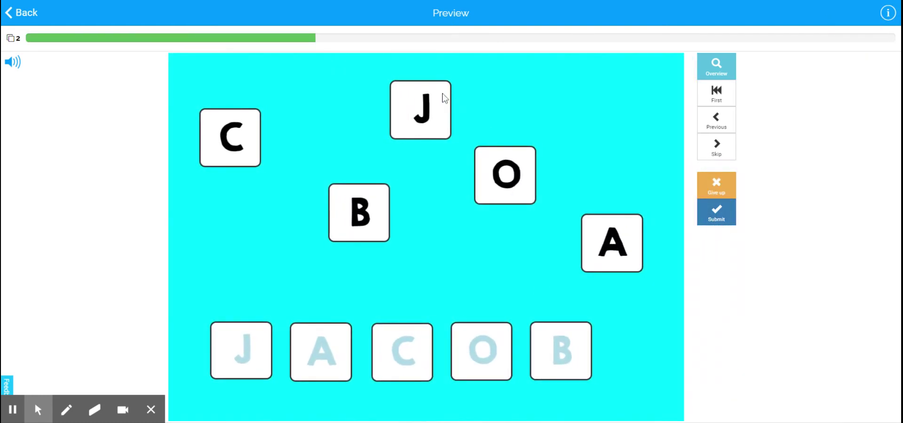
- Match all five letters to the faded drop zones on the second preview card and submit the answer
{"action": "left_click_drag", "start_coordinate": [442, 96], "coordinate": [249, 348]}
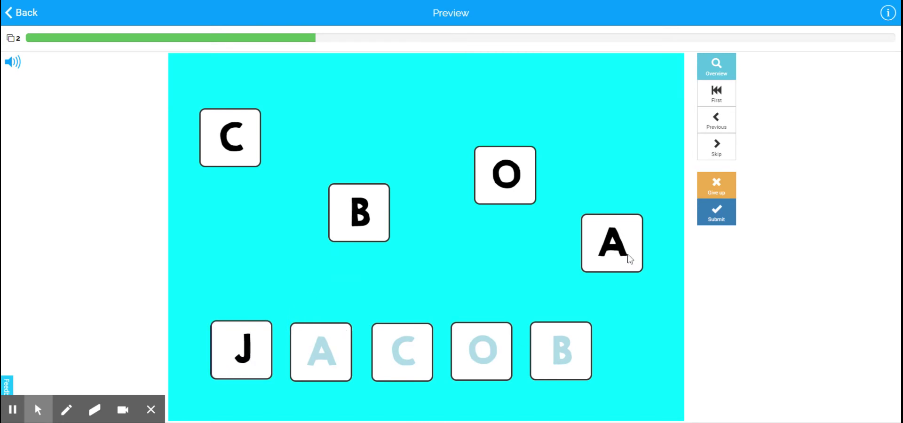
{"action": "left_click_drag", "start_coordinate": [629, 257], "coordinate": [343, 365]}
{"action": "left_click_drag", "start_coordinate": [253, 143], "coordinate": [417, 356]}
{"action": "left_click_drag", "start_coordinate": [503, 187], "coordinate": [482, 358]}
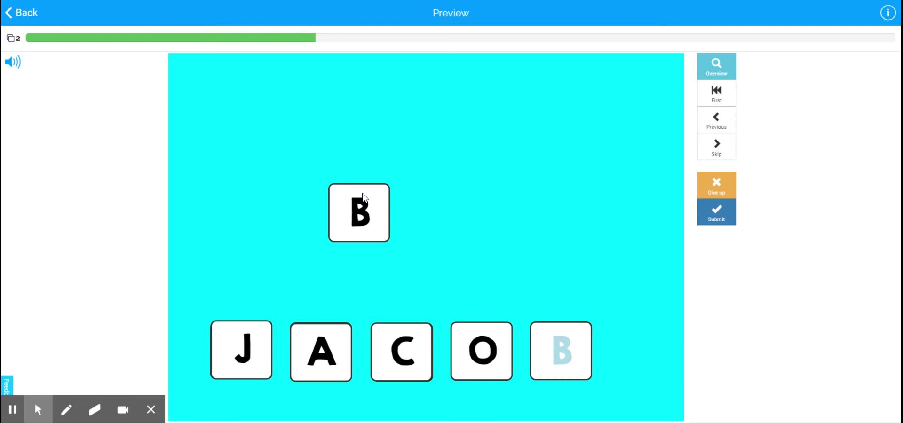
{"action": "left_click_drag", "start_coordinate": [362, 197], "coordinate": [561, 348]}
{"action": "left_click", "coordinate": [720, 224]}
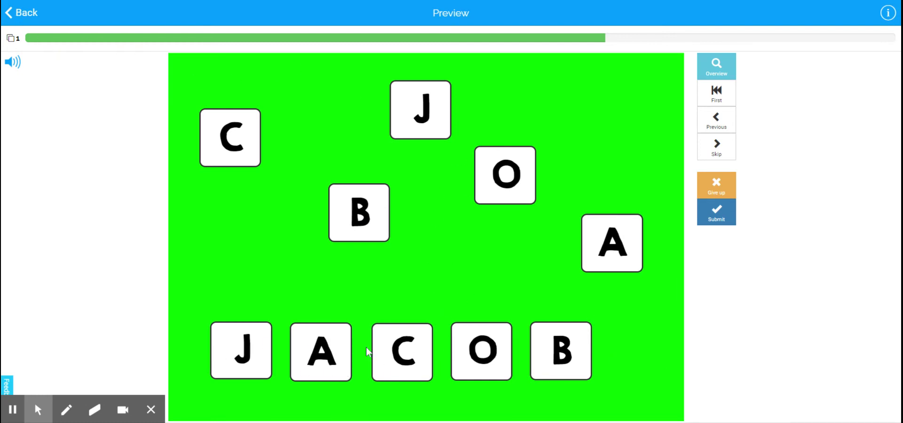
- Place the J on its drop zone on the third preview card and quit the preview
{"action": "left_click_drag", "start_coordinate": [450, 138], "coordinate": [303, 347]}
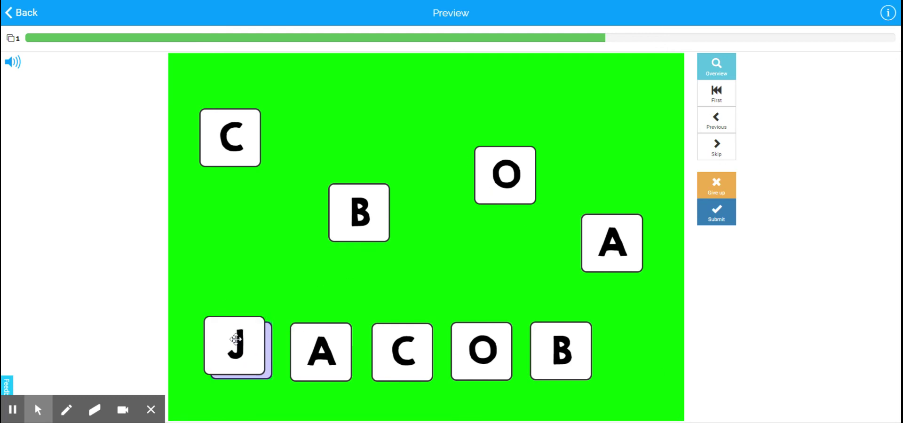
{"action": "left_click", "coordinate": [33, 21]}
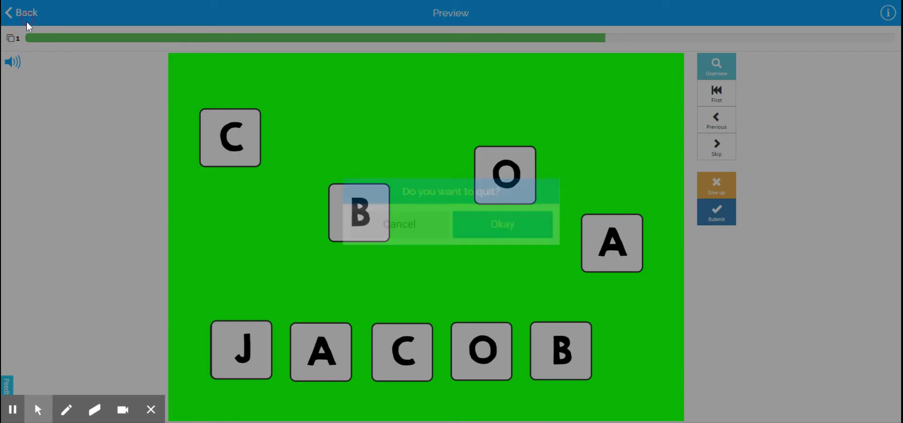
{"action": "left_click", "coordinate": [511, 225]}
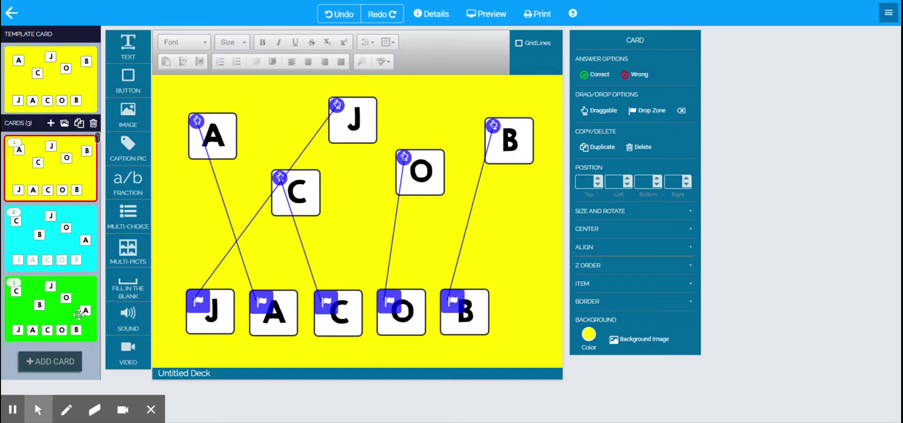
- Open card 3 and clear the J and A letters from its first two drop zones
{"action": "left_click", "coordinate": [79, 315]}
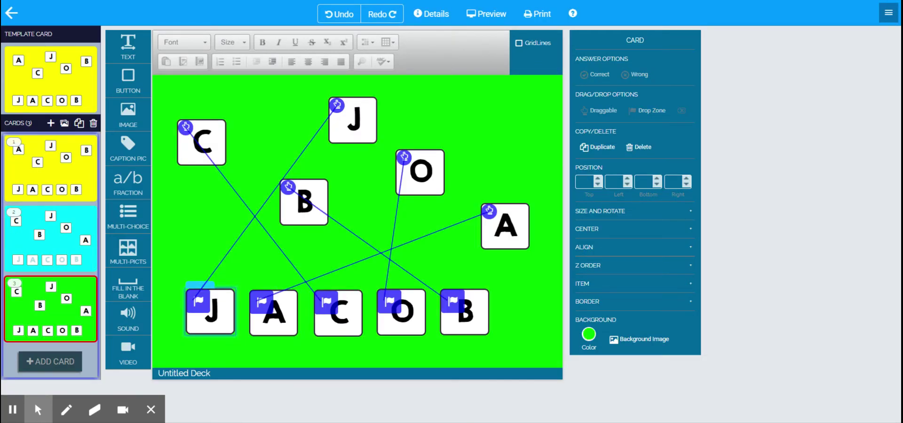
{"action": "left_click", "coordinate": [219, 311]}
{"action": "key", "text": "BackSpace"}
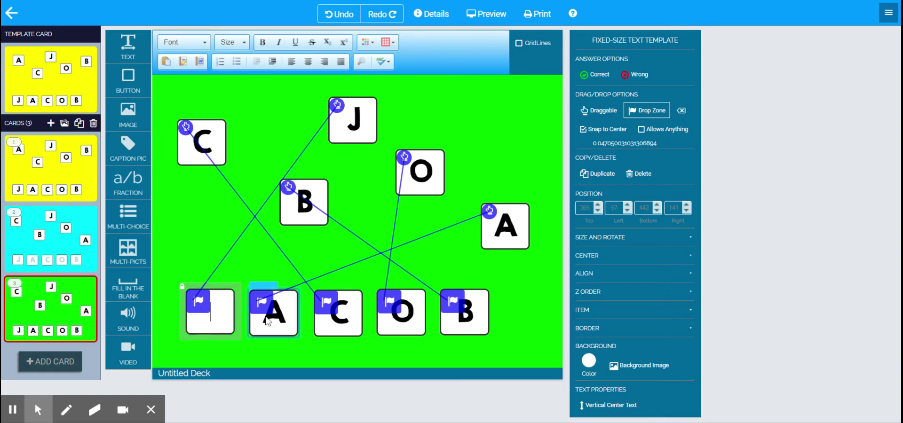
{"action": "left_click", "coordinate": [271, 312]}
{"action": "key", "text": "BackSpace"}
- Clear the B, O and C letters from the last three drop zones on card 3, keeping the boxes
{"action": "left_click", "coordinate": [337, 312]}
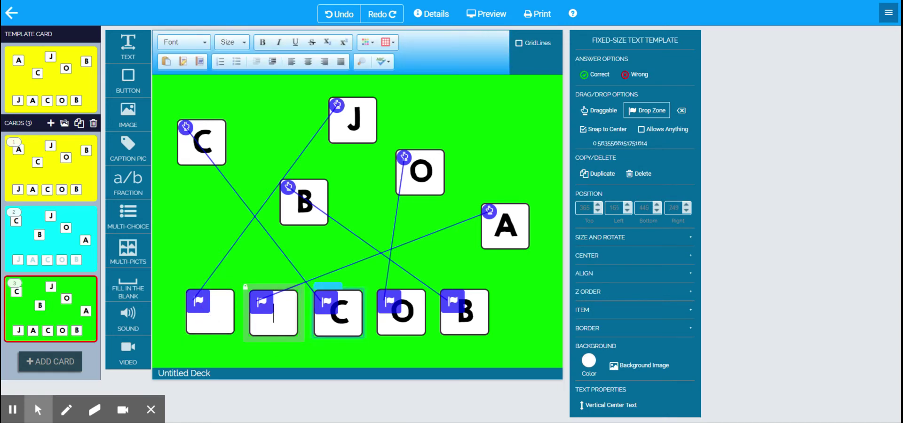
{"action": "left_click", "coordinate": [401, 312]}
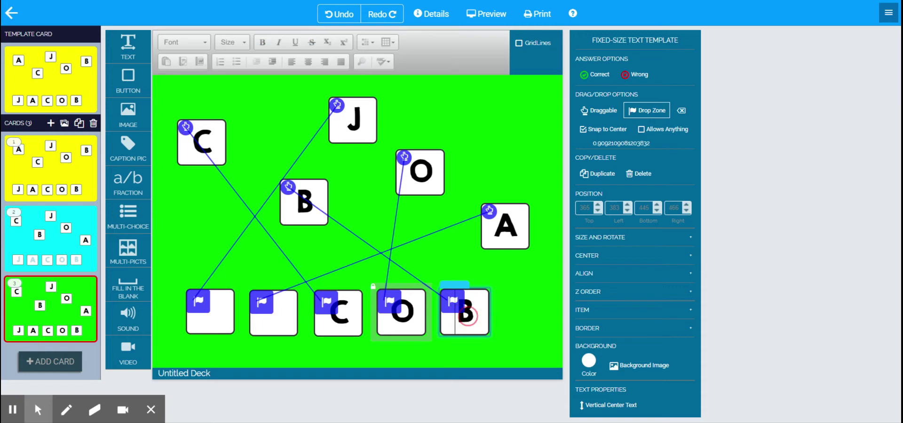
{"action": "left_click", "coordinate": [465, 316]}
{"action": "key", "text": "BackSpace"}
{"action": "left_click", "coordinate": [414, 313]}
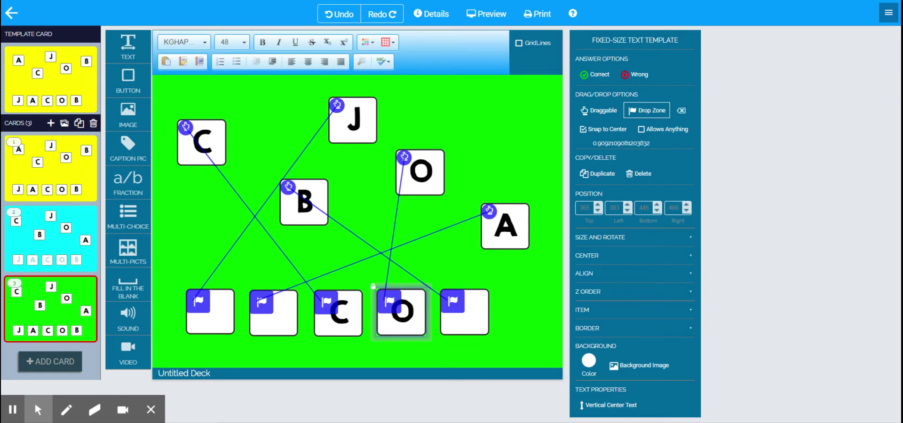
{"action": "key", "text": "BackSpace"}
{"action": "left_click", "coordinate": [326, 312]}
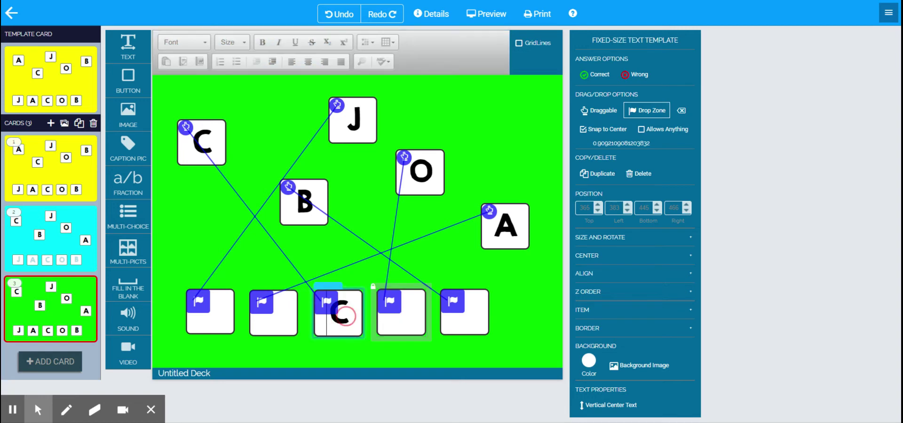
{"action": "key", "text": "BackSpace"}
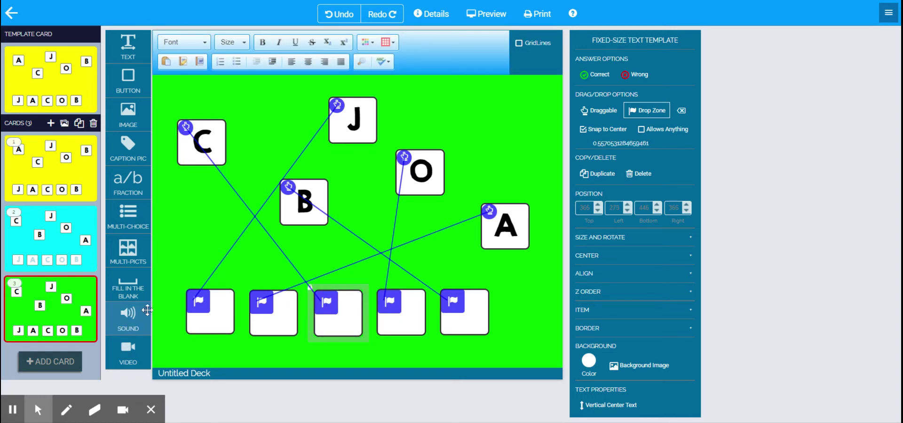
- Add the boxofapples sound just above card 3's first drop zone and place a duplicate of it above the second
{"action": "left_click_drag", "start_coordinate": [125, 323], "coordinate": [209, 272]}
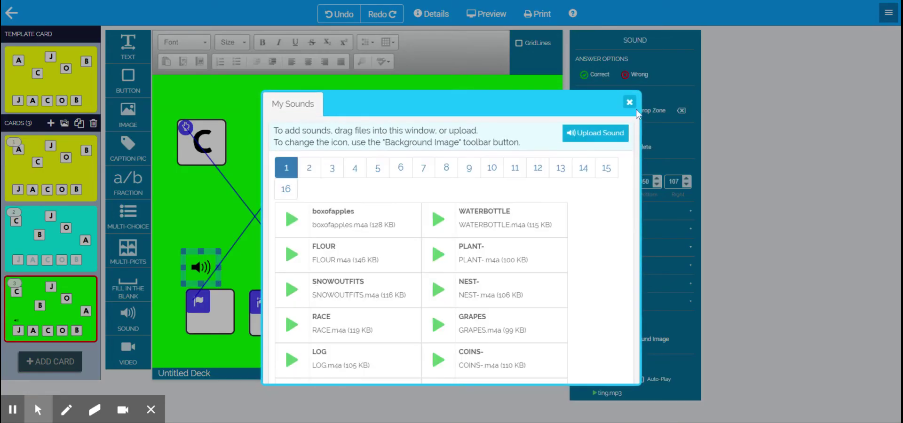
{"action": "left_click", "coordinate": [345, 217]}
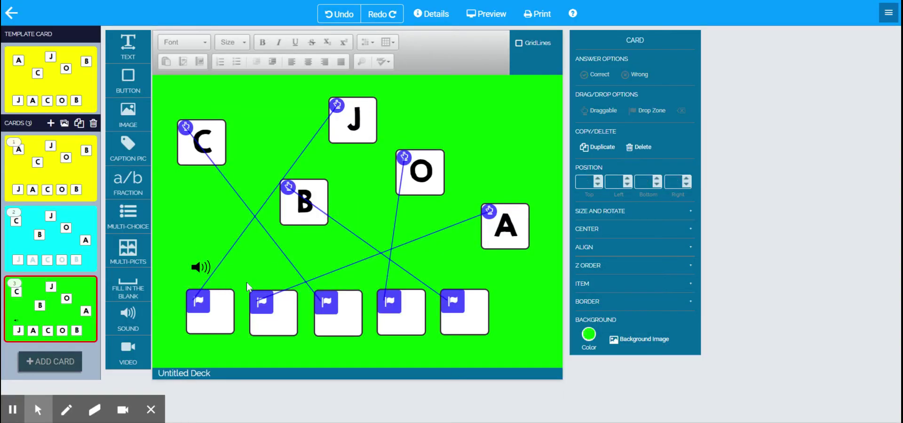
{"action": "left_click", "coordinate": [202, 279]}
{"action": "left_click_drag", "start_coordinate": [222, 280], "coordinate": [231, 293]}
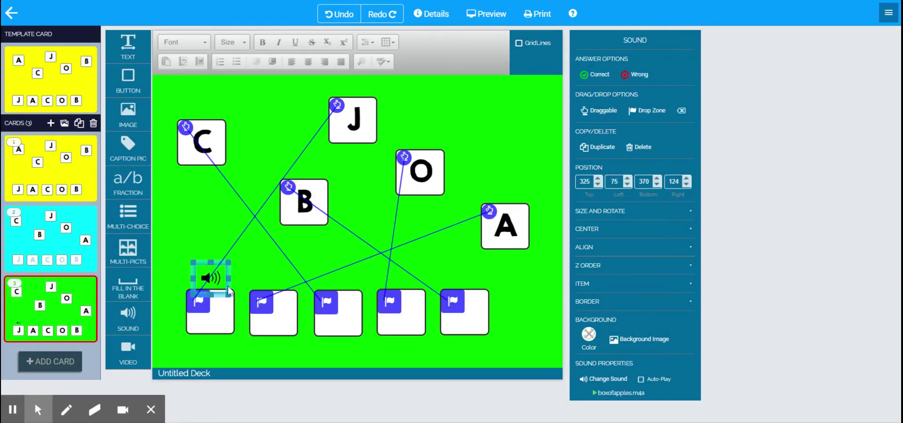
{"action": "key", "text": "super+d"}
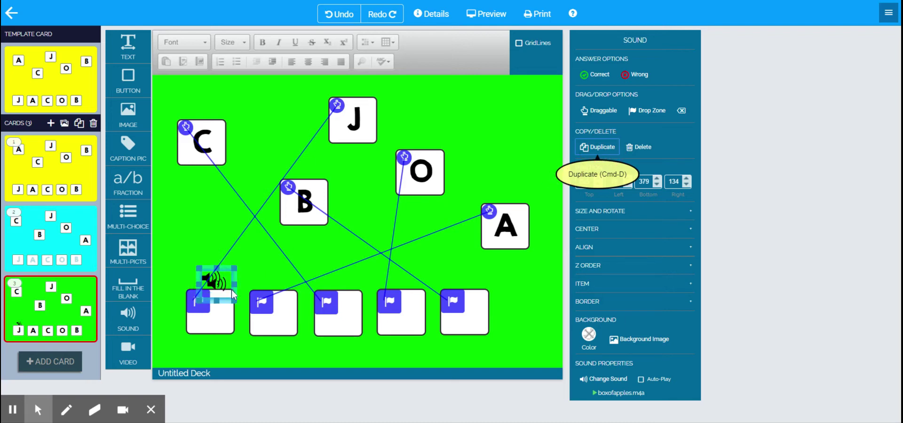
{"action": "left_click_drag", "start_coordinate": [231, 290], "coordinate": [291, 285]}
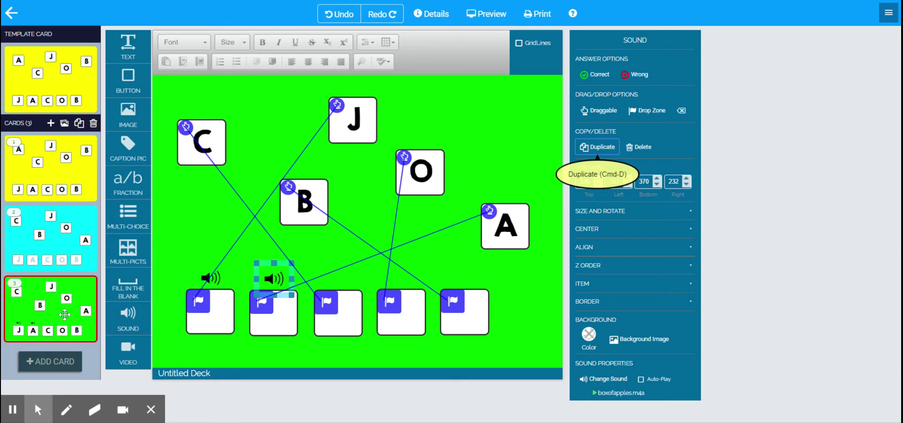
- Add two new cards based on the template after card 3
{"action": "left_click", "coordinate": [89, 324]}
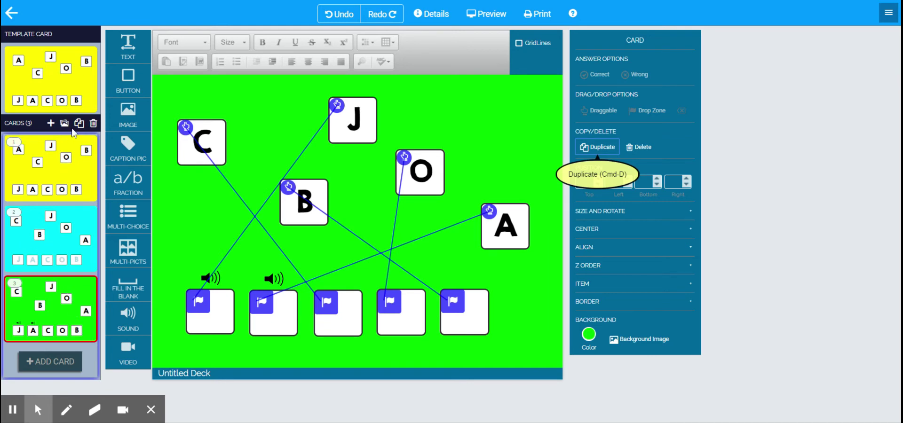
{"action": "left_click", "coordinate": [79, 362]}
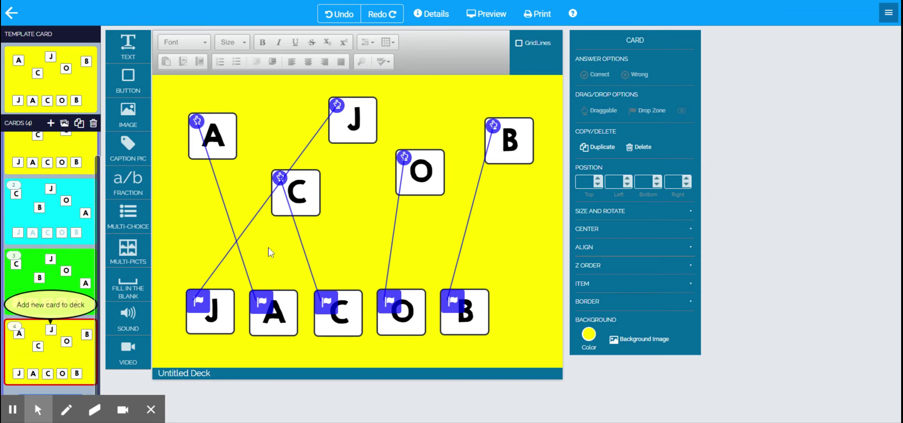
{"action": "left_click", "coordinate": [211, 139]}
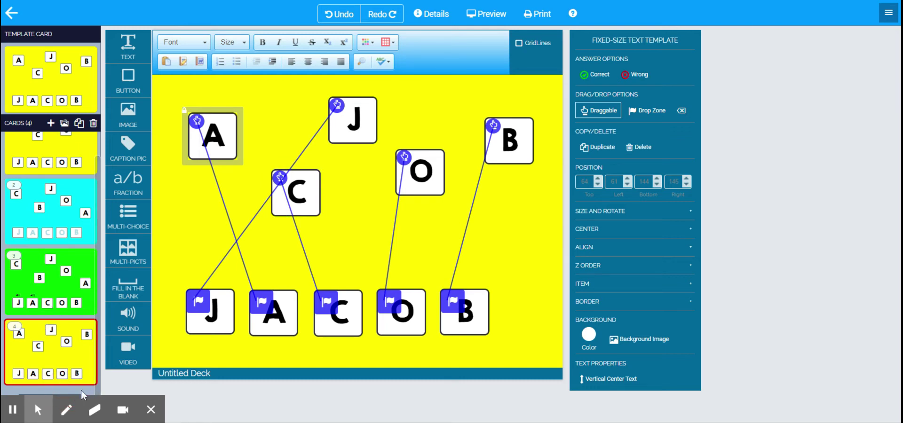
{"action": "left_click", "coordinate": [51, 131]}
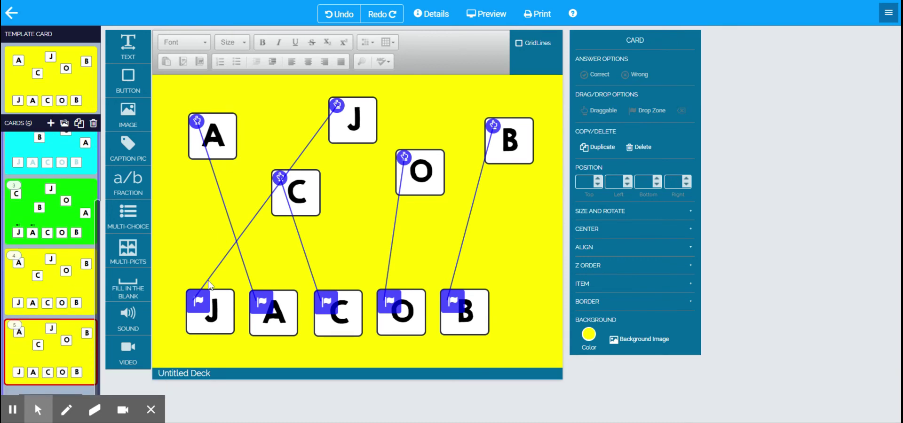
- Delete the J drop zone box from card 5
{"action": "left_click", "coordinate": [210, 294]}
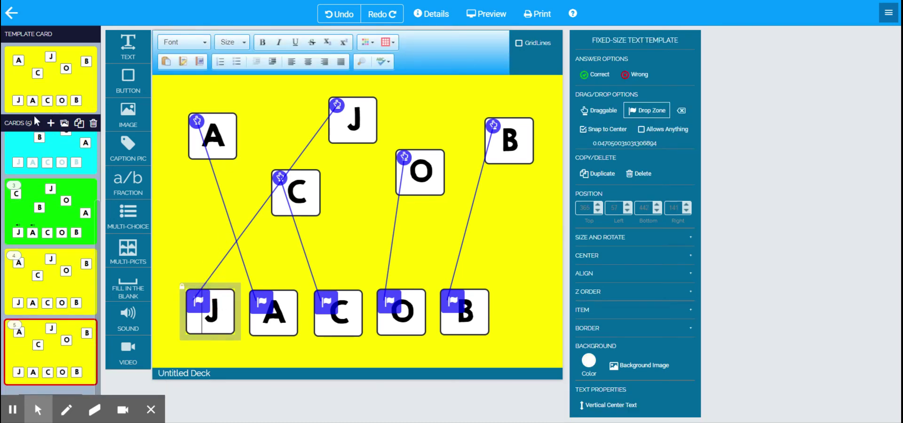
{"action": "left_click", "coordinate": [183, 291]}
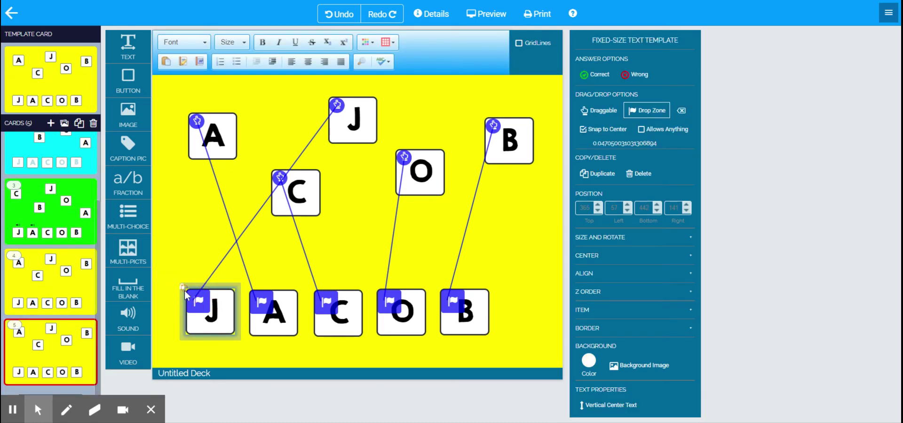
{"action": "key", "text": "Delete"}
{"action": "left_click", "coordinate": [285, 294]}
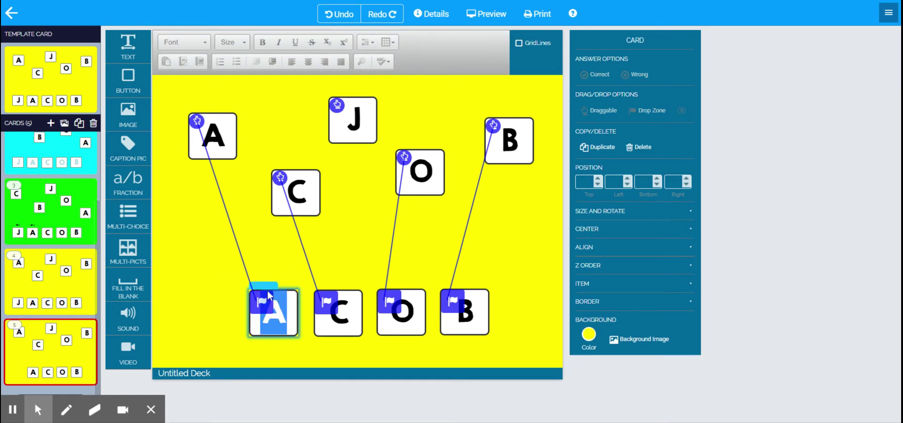
{"action": "left_click", "coordinate": [288, 291]}
- Delete all five draggable letter tiles from the upper area of card 5
{"action": "left_click", "coordinate": [185, 114]}
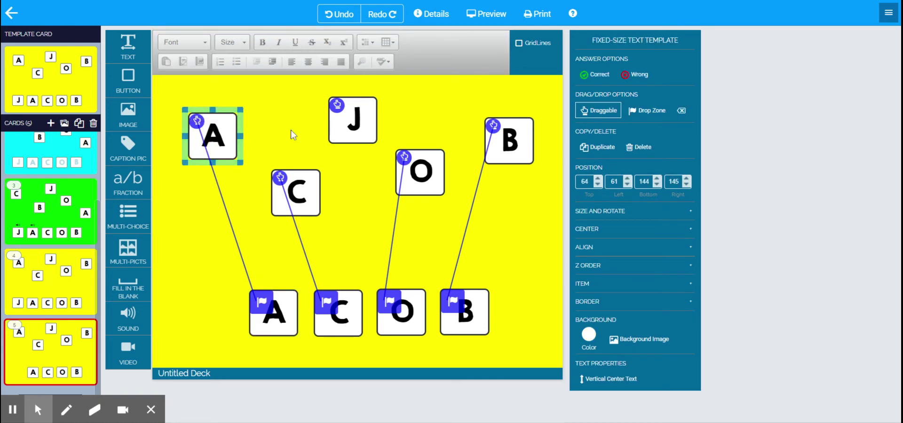
{"action": "key", "text": "Delete"}
{"action": "left_click", "coordinate": [339, 110]}
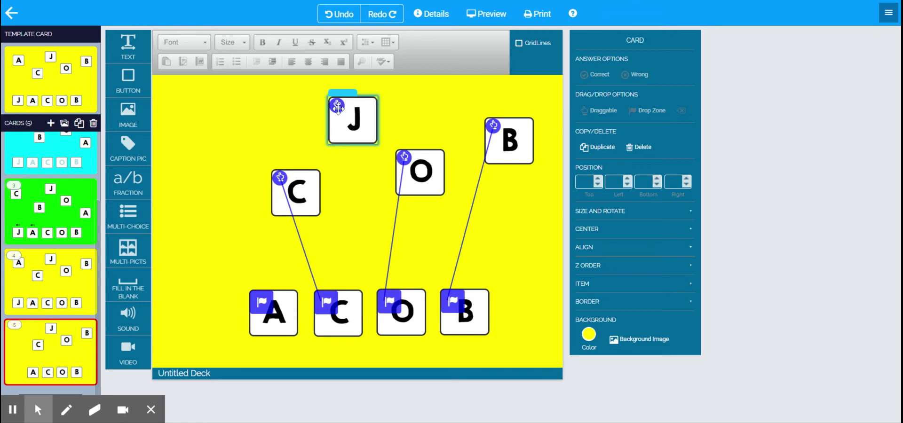
{"action": "left_click", "coordinate": [638, 150]}
{"action": "left_click", "coordinate": [642, 147]}
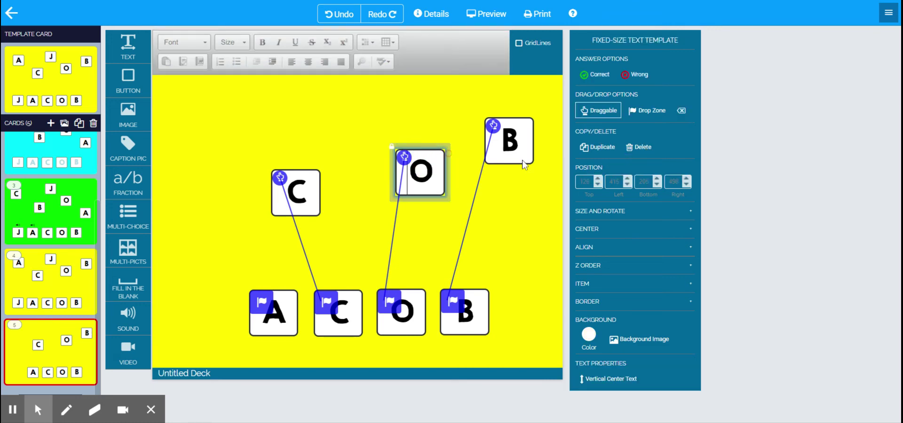
{"action": "left_click", "coordinate": [639, 146]}
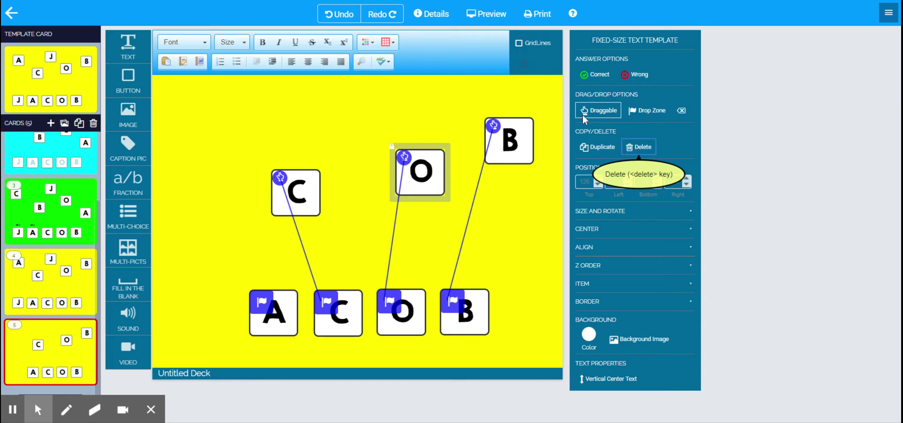
{"action": "left_click", "coordinate": [634, 148]}
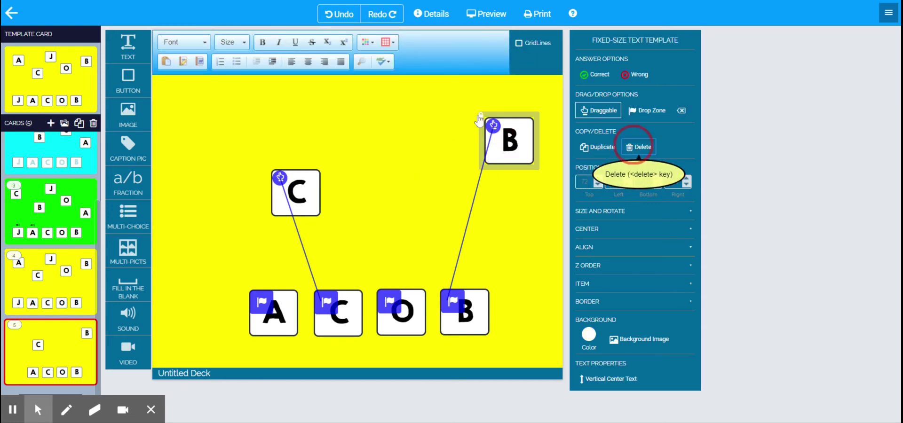
{"action": "left_click", "coordinate": [652, 149]}
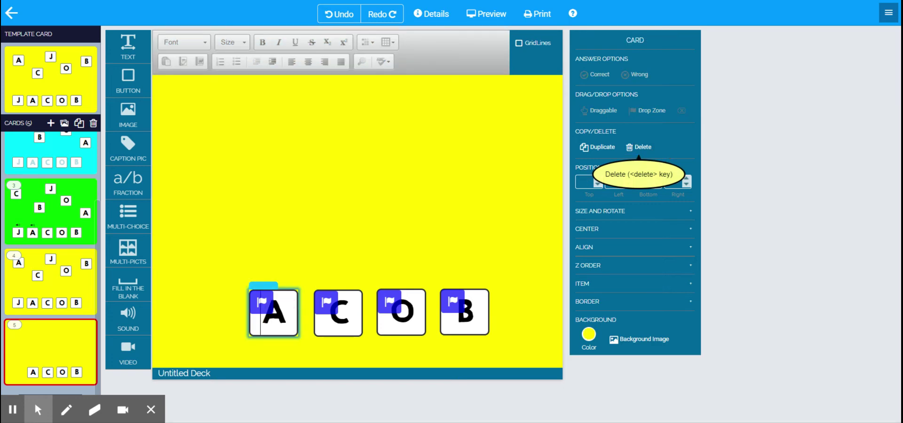
- Delete the remaining A, C, O and B drop zone boxes from card 5
{"action": "left_click", "coordinate": [280, 325]}
{"action": "left_click", "coordinate": [644, 177]}
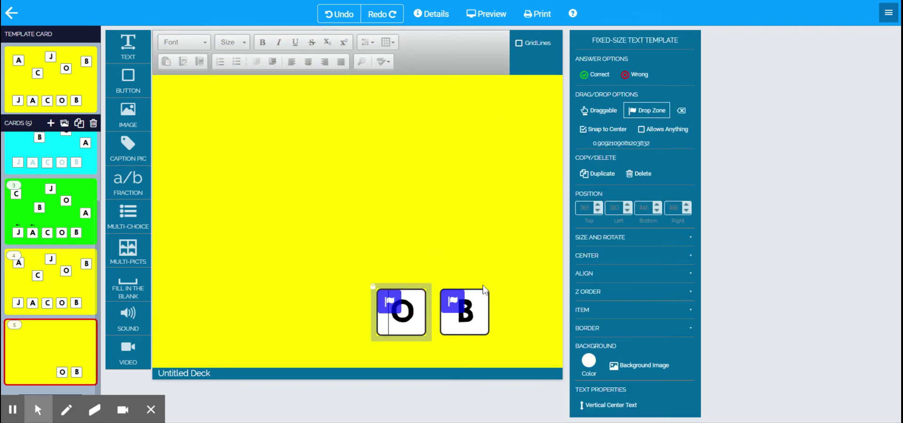
{"action": "left_click", "coordinate": [635, 173]}
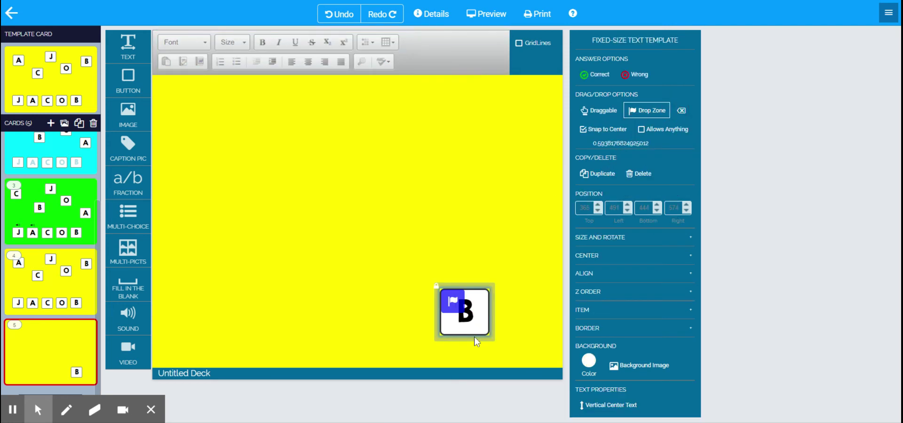
{"action": "left_click", "coordinate": [448, 292]}
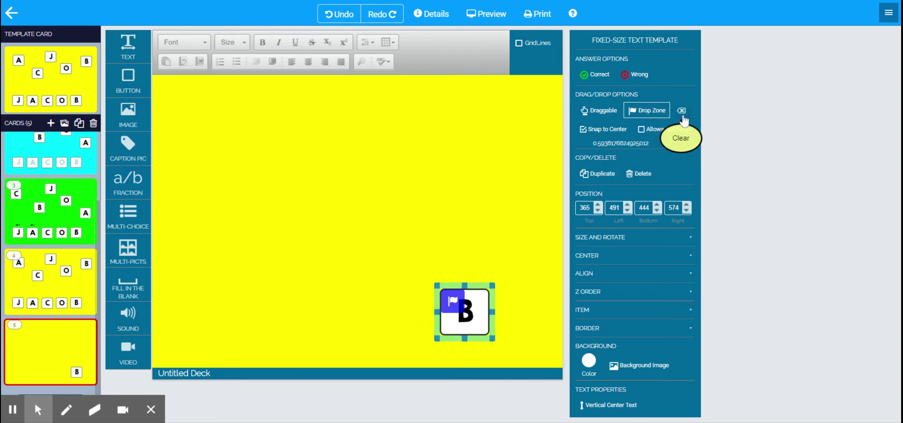
{"action": "left_click_drag", "start_coordinate": [458, 315], "coordinate": [461, 310]}
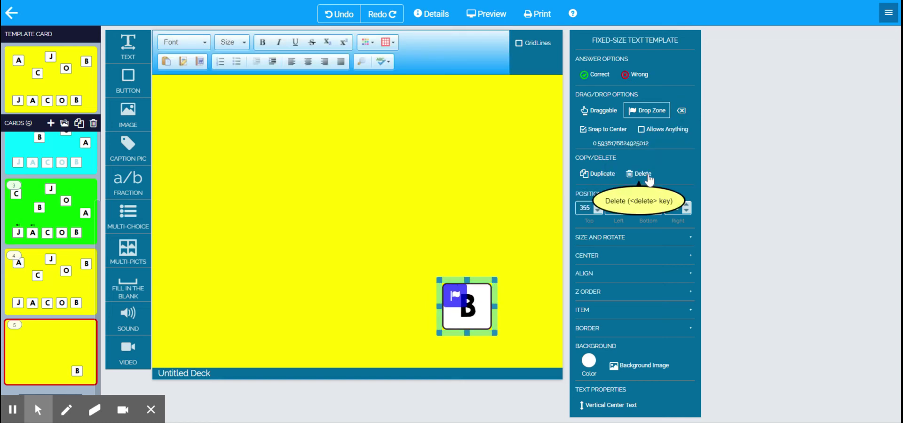
{"action": "key", "text": "Delete"}
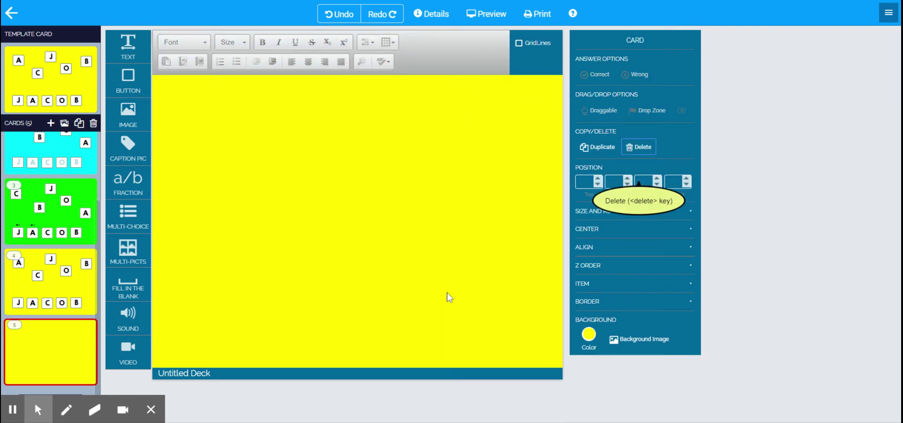
- Set card 5's background color to black
{"action": "left_click", "coordinate": [589, 335]}
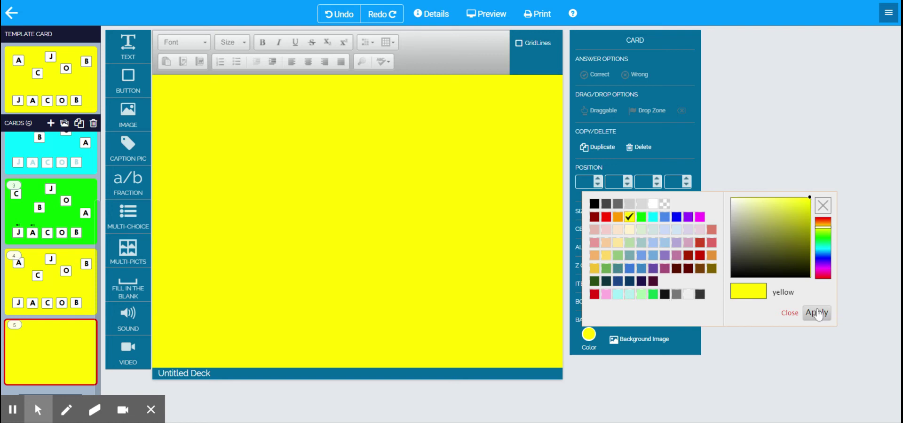
{"action": "left_click", "coordinate": [594, 293]}
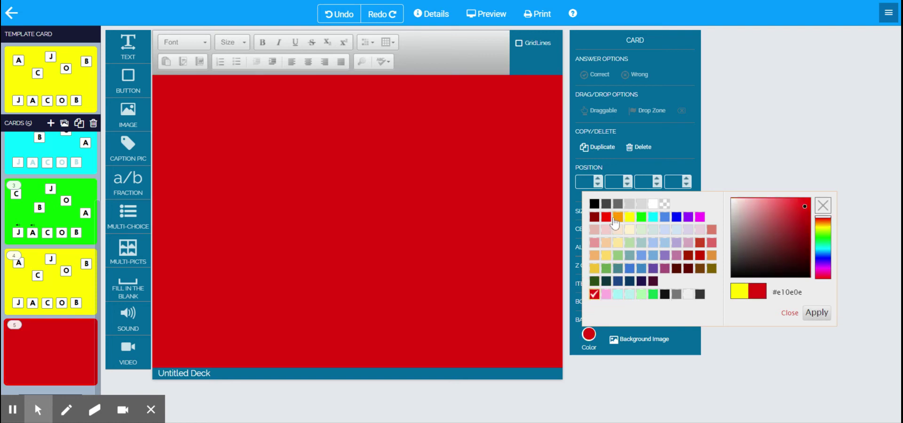
{"action": "left_click", "coordinate": [594, 205]}
{"action": "left_click", "coordinate": [817, 312]}
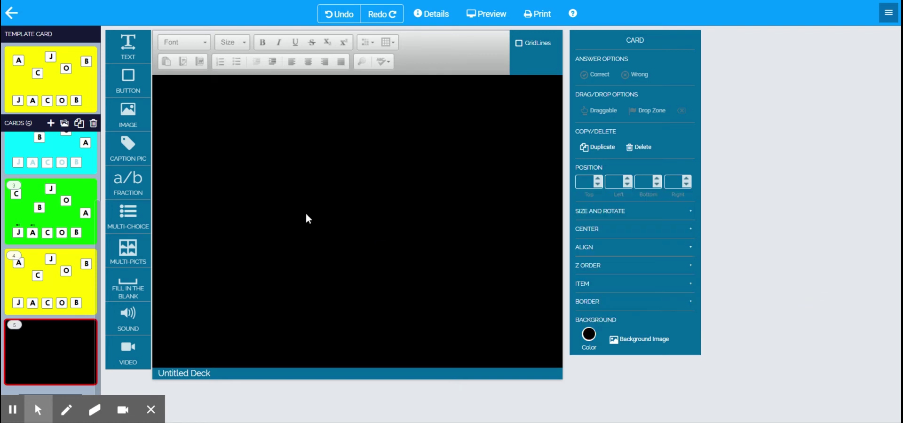
- Add a button in card 5's upper-left area, at about top 66 and left 64, labelled with the five-letter name the deck spells
{"action": "left_click_drag", "start_coordinate": [132, 80], "coordinate": [316, 178]}
{"action": "double_click", "coordinate": [289, 149]}
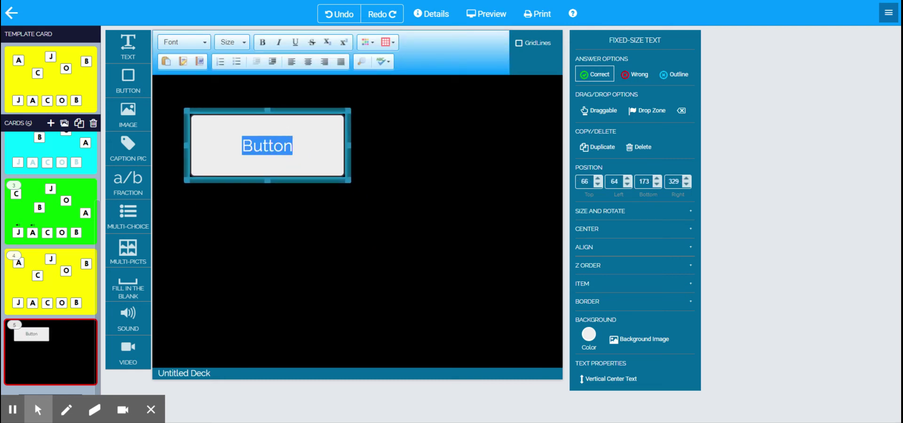
{"action": "type", "text": "JACOB"}
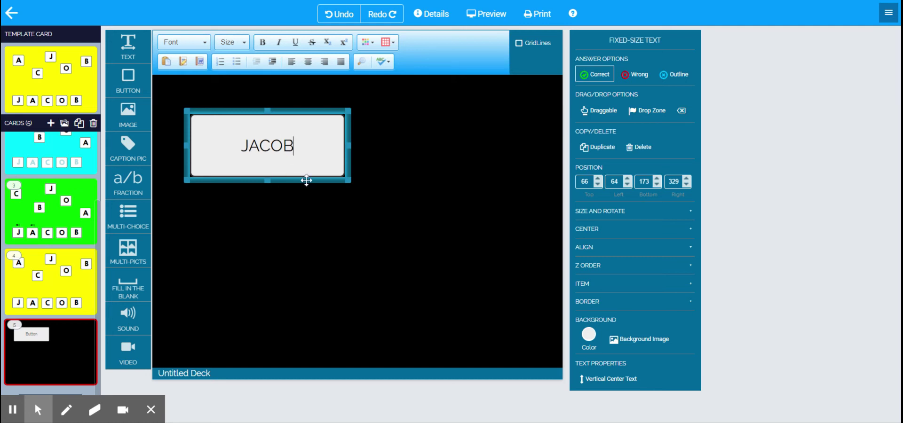
- Duplicate the name button, place the copy in the card's lower-right area, and relabel it with a different three-letter name
{"action": "left_click", "coordinate": [605, 148]}
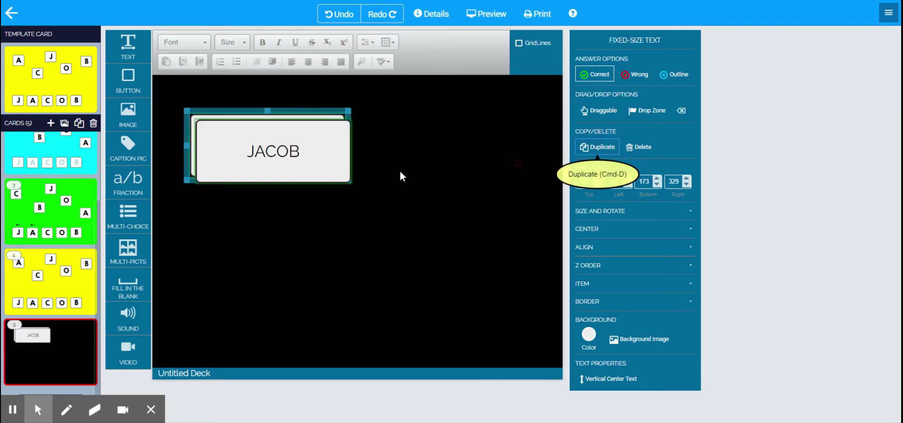
{"action": "left_click_drag", "start_coordinate": [318, 186], "coordinate": [489, 299]}
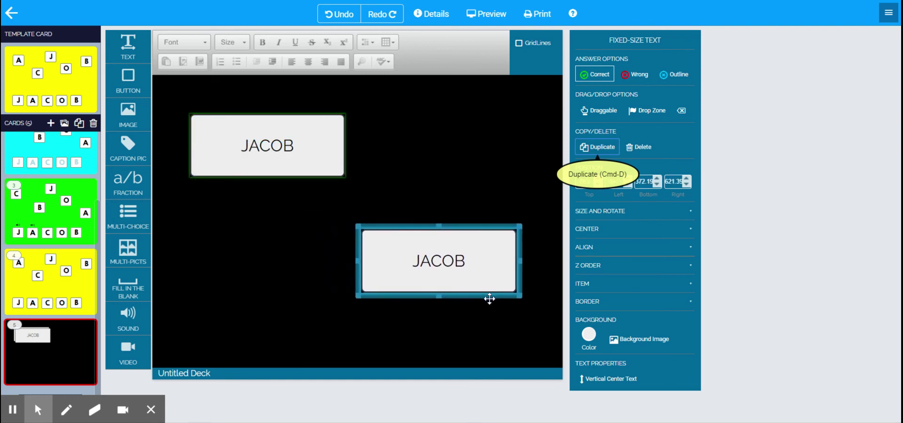
{"action": "double_click", "coordinate": [457, 268]}
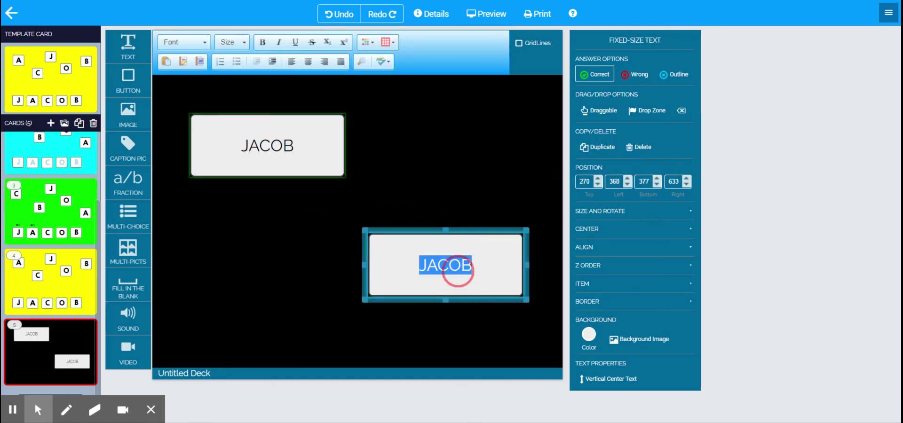
{"action": "type", "text": "AVA"}
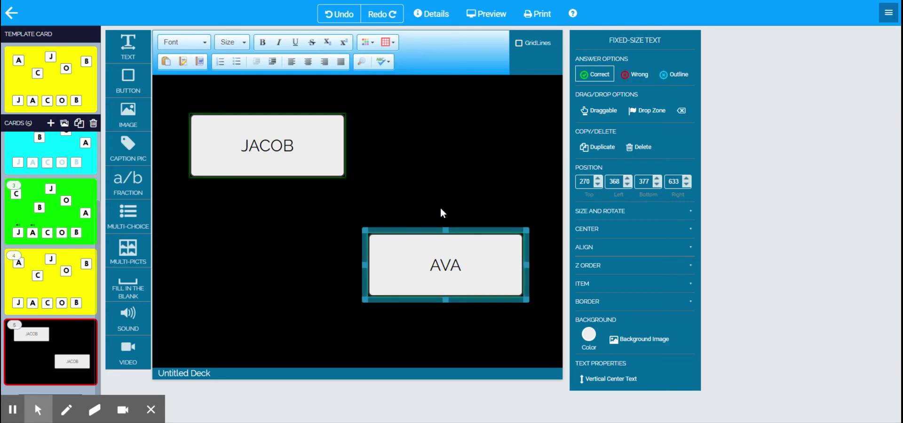
{"action": "left_click", "coordinate": [437, 185]}
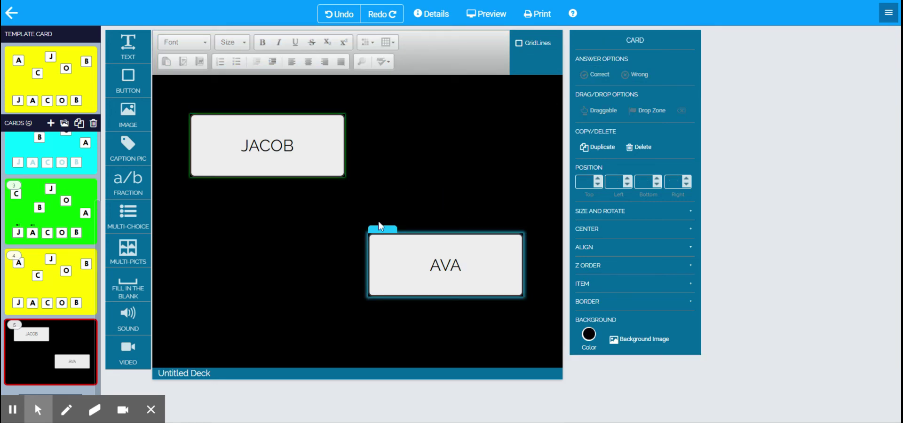
- Fill the upper name button with red and the lower name button with yellow
{"action": "left_click", "coordinate": [336, 172]}
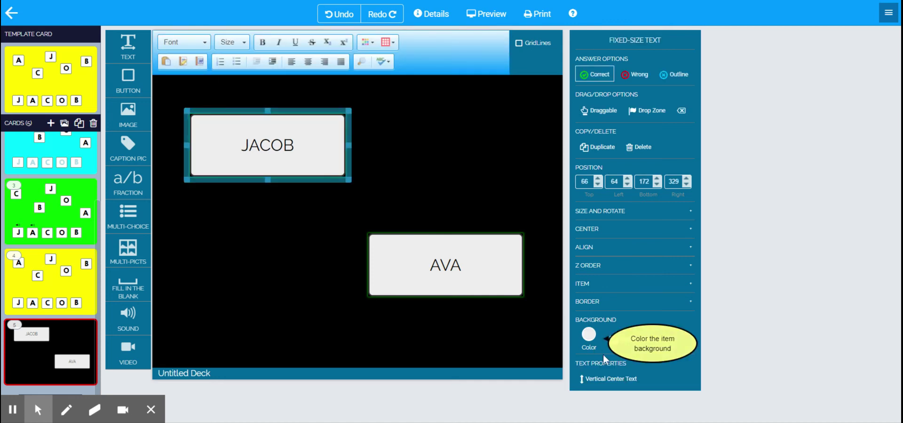
{"action": "left_click", "coordinate": [588, 334]}
{"action": "left_click", "coordinate": [605, 217]}
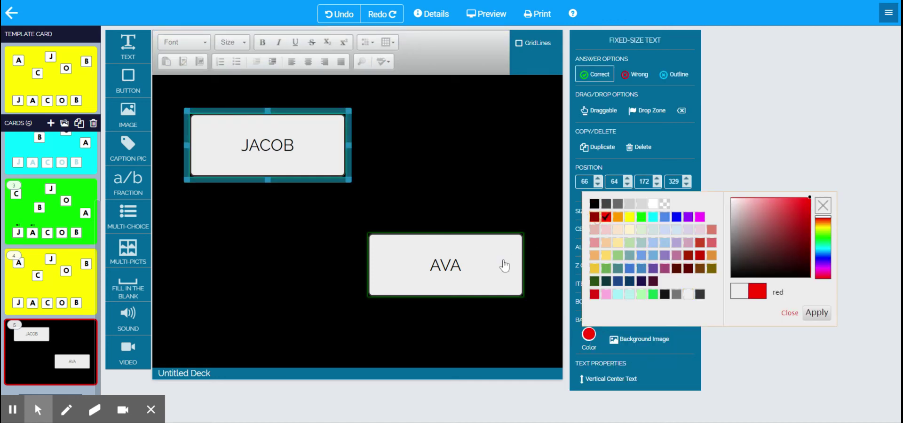
{"action": "left_click", "coordinate": [502, 259]}
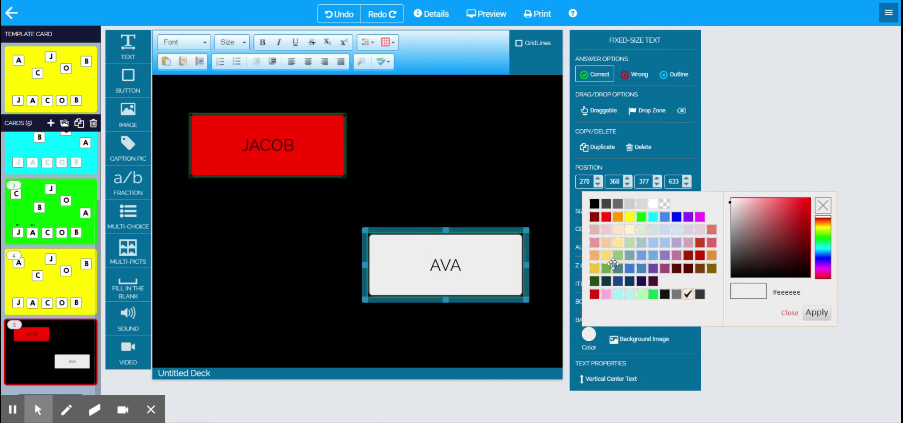
{"action": "left_click", "coordinate": [629, 216]}
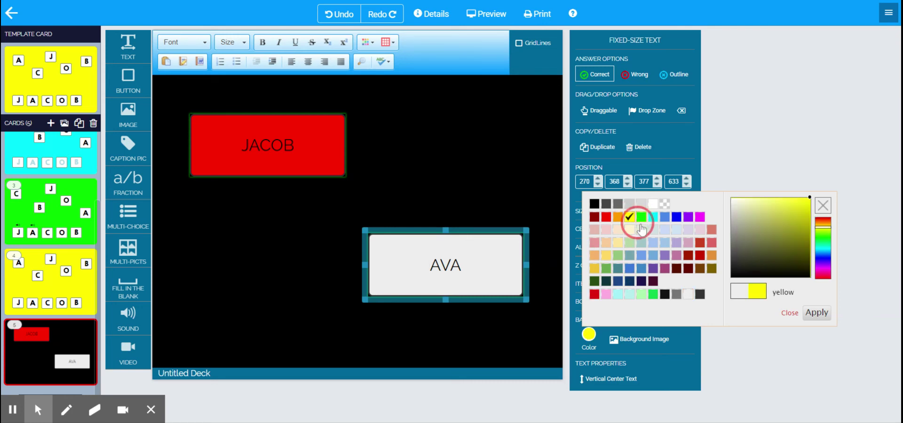
{"action": "left_click", "coordinate": [805, 314]}
- Format the upper button's name as bold, white, size 48 text
{"action": "left_click", "coordinate": [288, 149]}
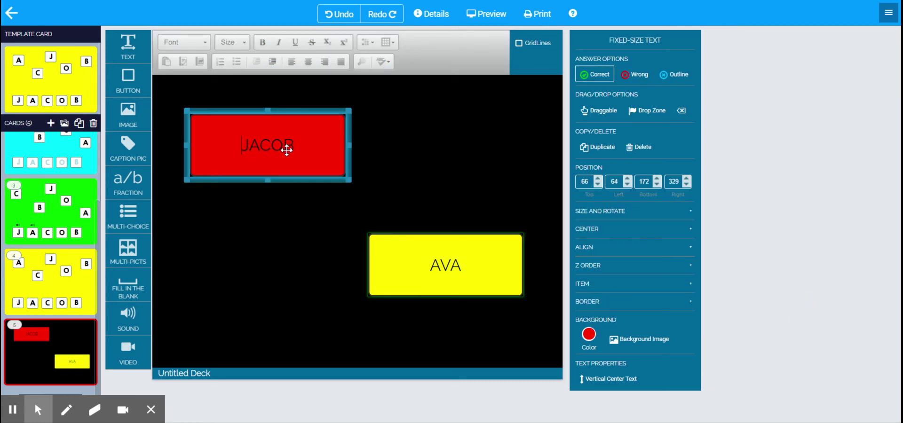
{"action": "double_click", "coordinate": [282, 146]}
{"action": "left_click", "coordinate": [231, 42]}
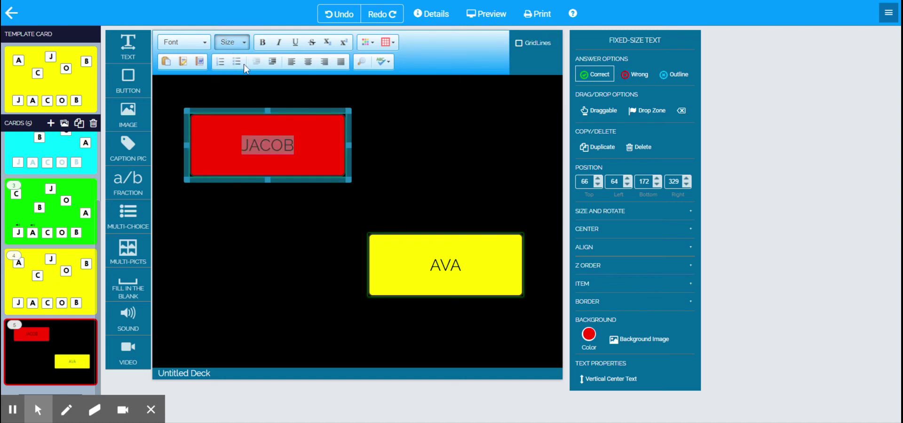
{"action": "scroll", "coordinate": [243, 146], "scroll_direction": "down", "scroll_amount": 3}
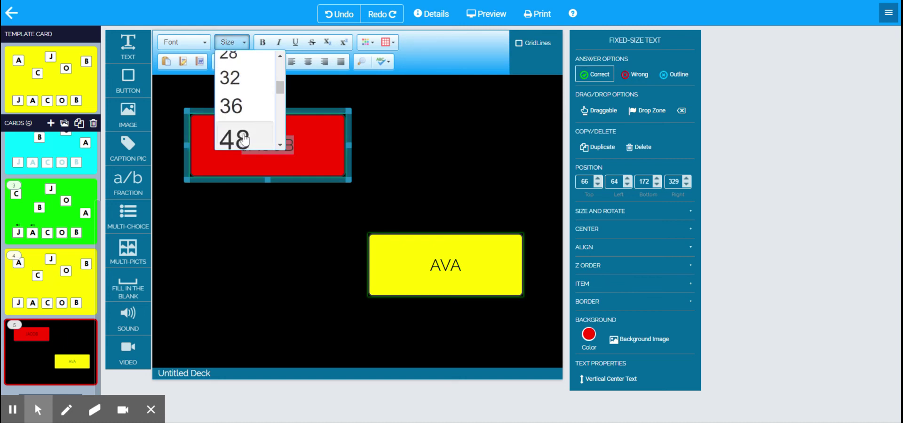
{"action": "left_click", "coordinate": [238, 139]}
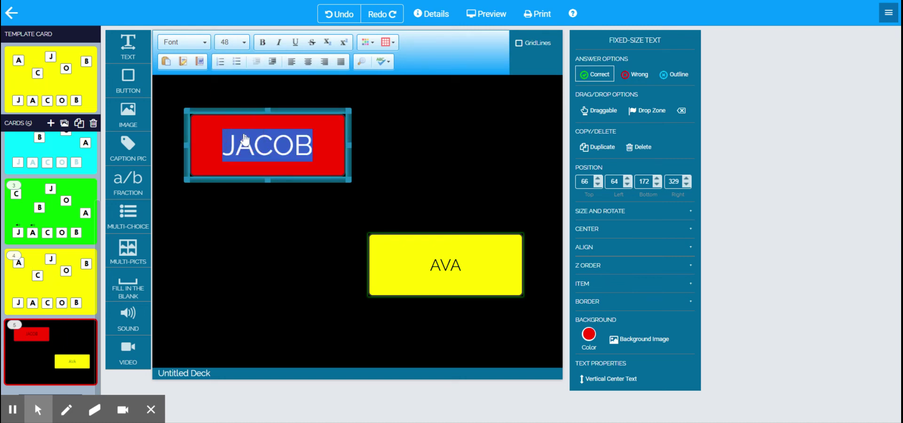
{"action": "left_click", "coordinate": [262, 42]}
{"action": "left_click", "coordinate": [371, 44]}
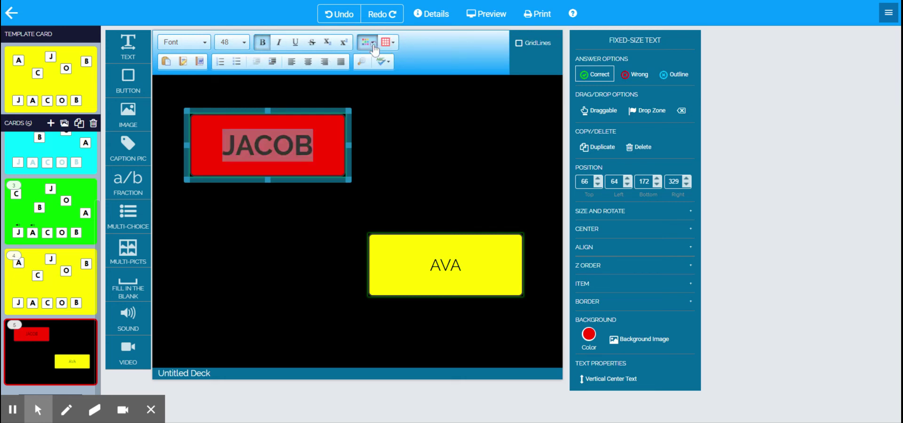
{"action": "left_click", "coordinate": [373, 43]}
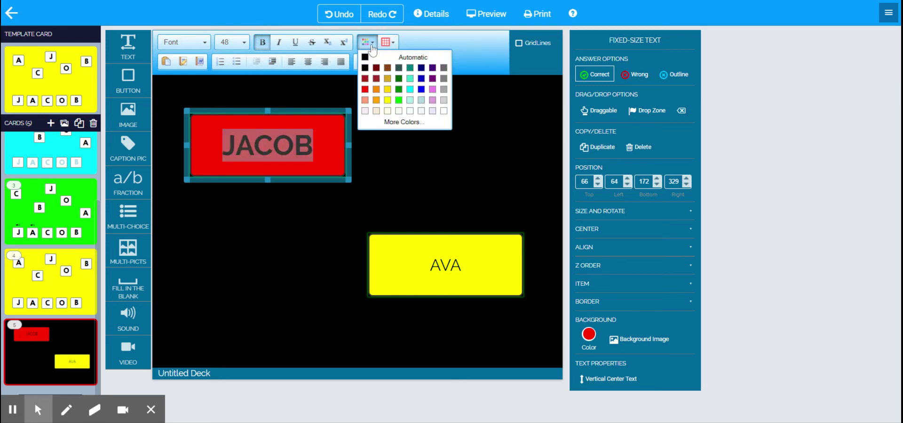
{"action": "left_click", "coordinate": [443, 112]}
- Make the lower button's name bold and white at size 48
{"action": "left_click", "coordinate": [444, 263]}
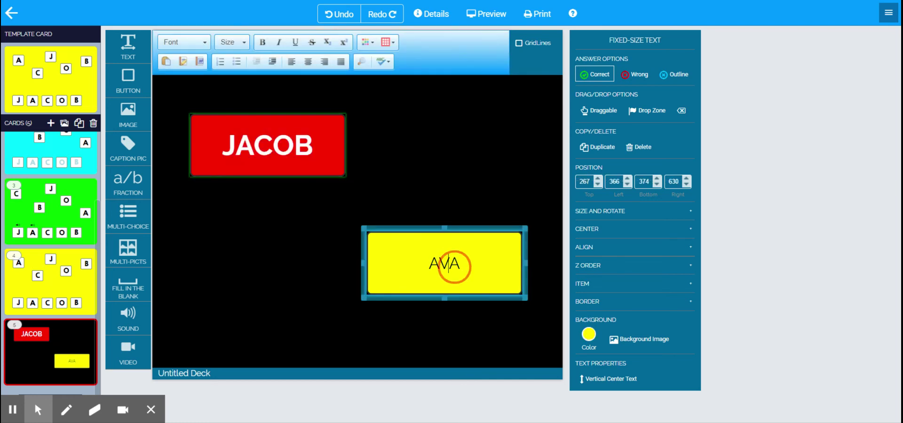
{"action": "double_click", "coordinate": [445, 264]}
{"action": "left_click", "coordinate": [257, 44]}
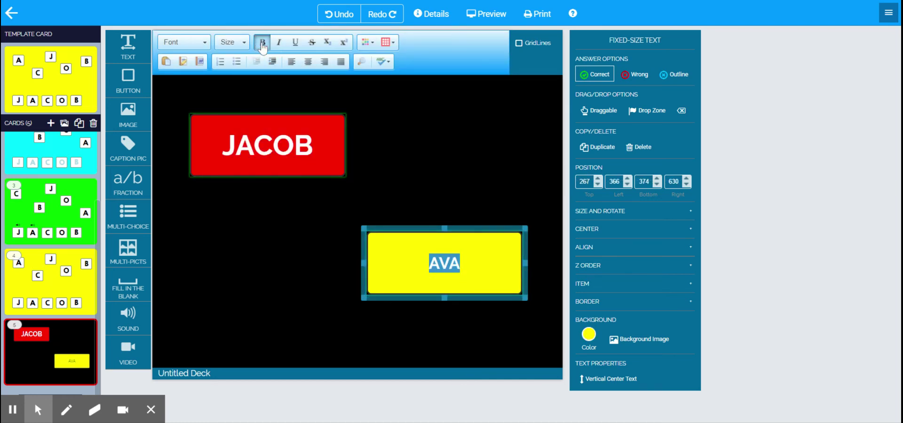
{"action": "left_click", "coordinate": [243, 43]}
{"action": "scroll", "coordinate": [258, 126], "scroll_direction": "down", "scroll_amount": 3}
{"action": "scroll", "coordinate": [259, 126], "scroll_direction": "down", "scroll_amount": 4}
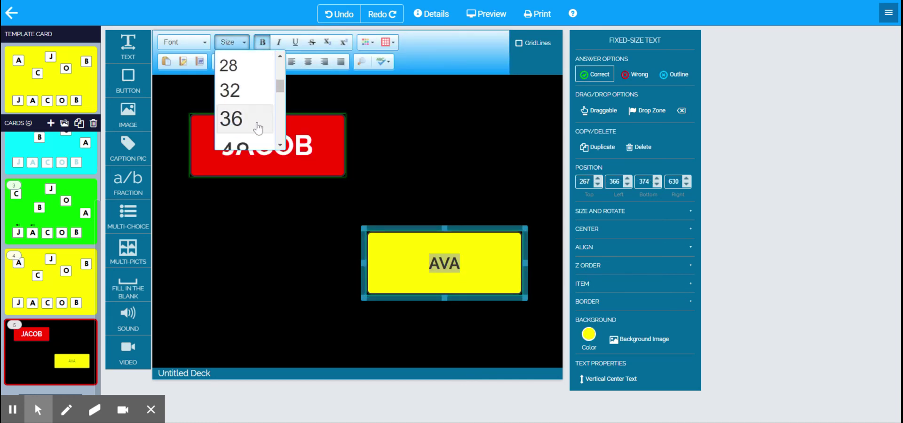
{"action": "left_click", "coordinate": [253, 76]}
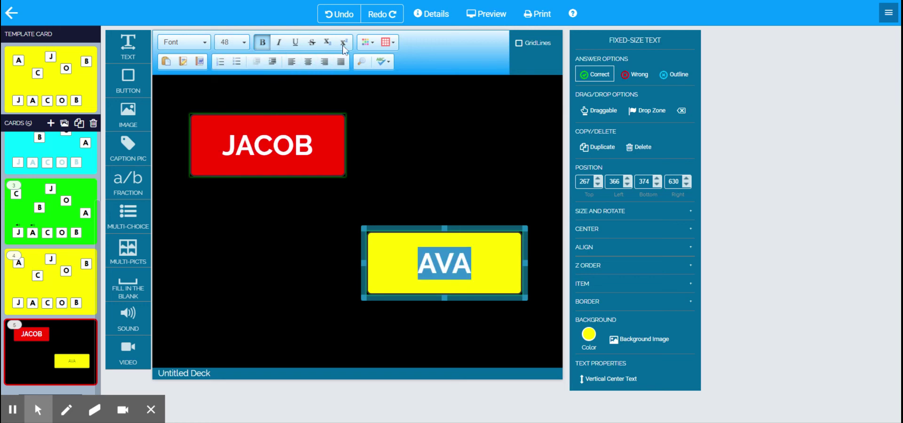
{"action": "left_click", "coordinate": [367, 42]}
{"action": "left_click", "coordinate": [442, 113]}
{"action": "left_click", "coordinate": [472, 147]}
- Change the lower name button's background color to cyan
{"action": "left_click", "coordinate": [444, 263]}
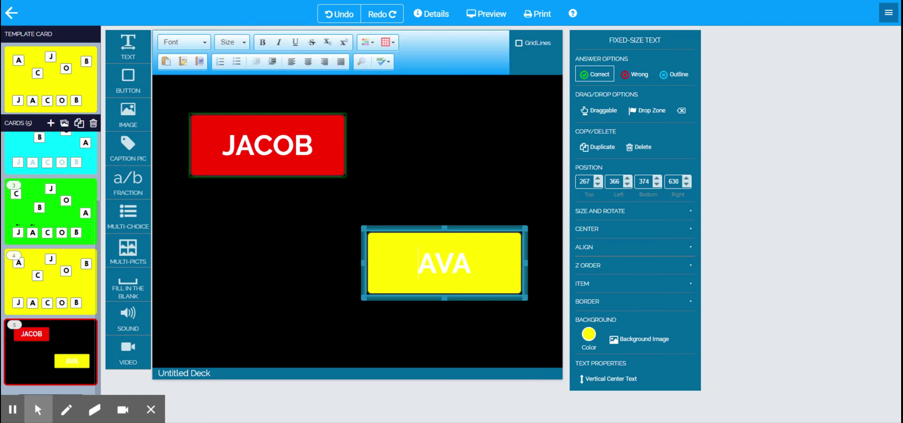
{"action": "left_click", "coordinate": [588, 334]}
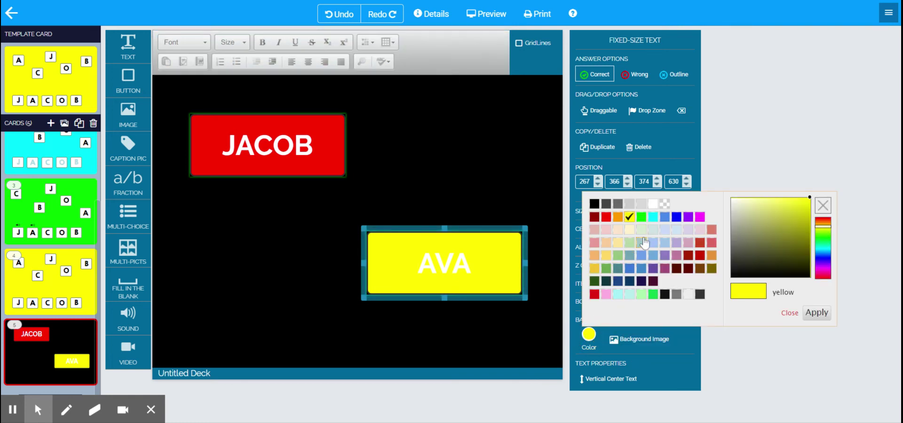
{"action": "left_click", "coordinate": [653, 217]}
{"action": "left_click", "coordinate": [817, 313]}
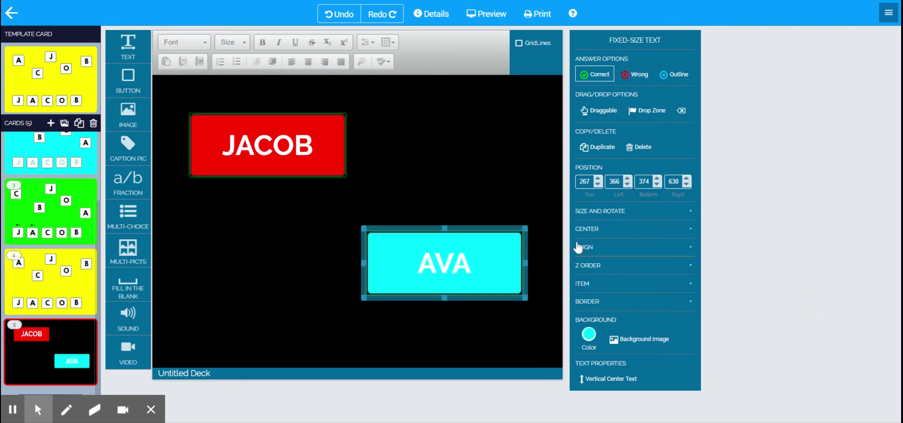
{"action": "left_click", "coordinate": [517, 174]}
- Preview card 5, return to the editor, and mark the lower name button as a wrong answer
{"action": "left_click", "coordinate": [470, 14]}
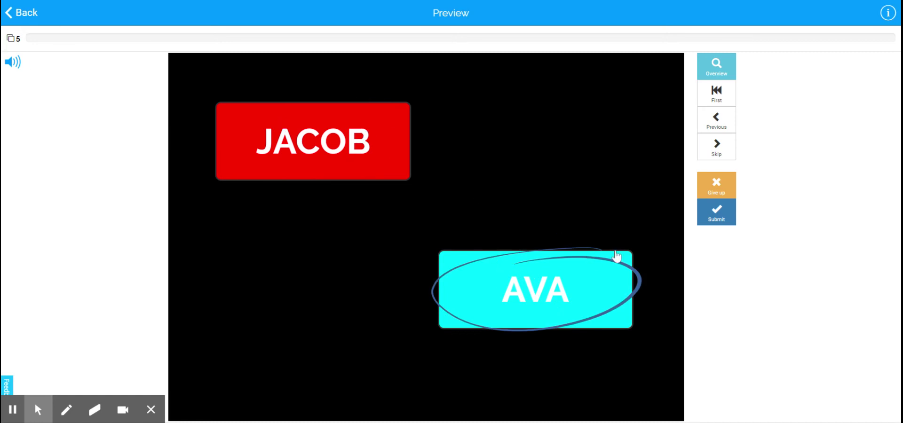
{"action": "left_click", "coordinate": [19, 14]}
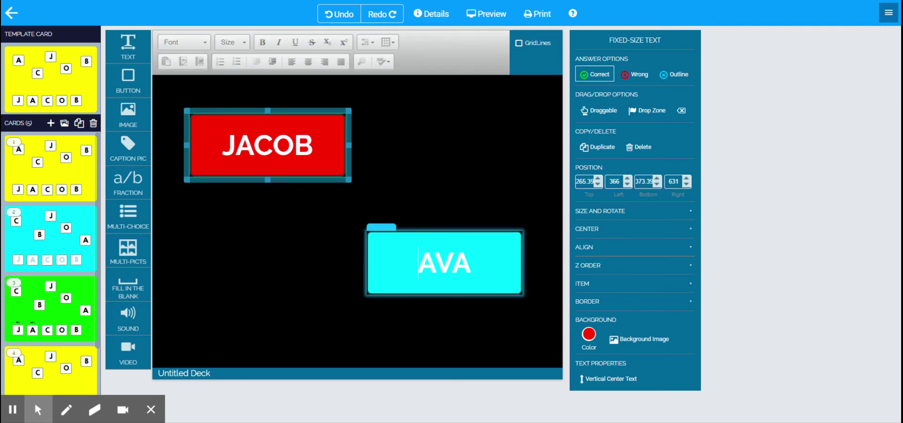
{"action": "left_click", "coordinate": [497, 281]}
{"action": "left_click", "coordinate": [634, 77]}
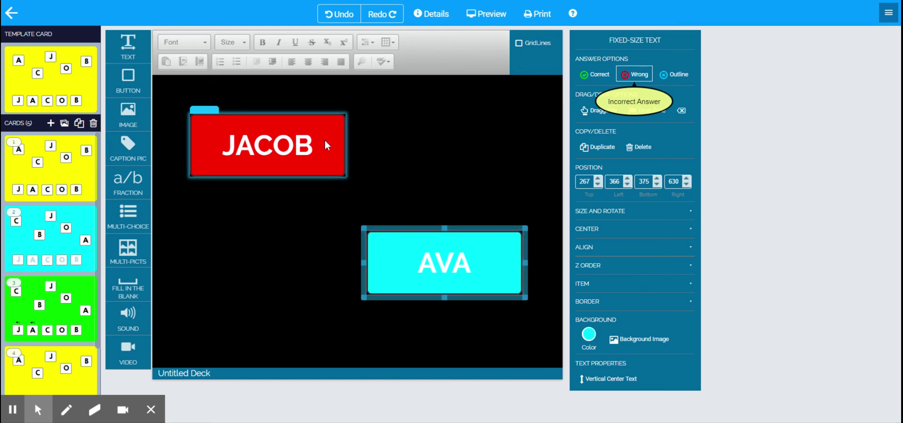
- Preview card 5, answer it with the red name button, and quit the preview back to the editor
{"action": "left_click", "coordinate": [492, 20]}
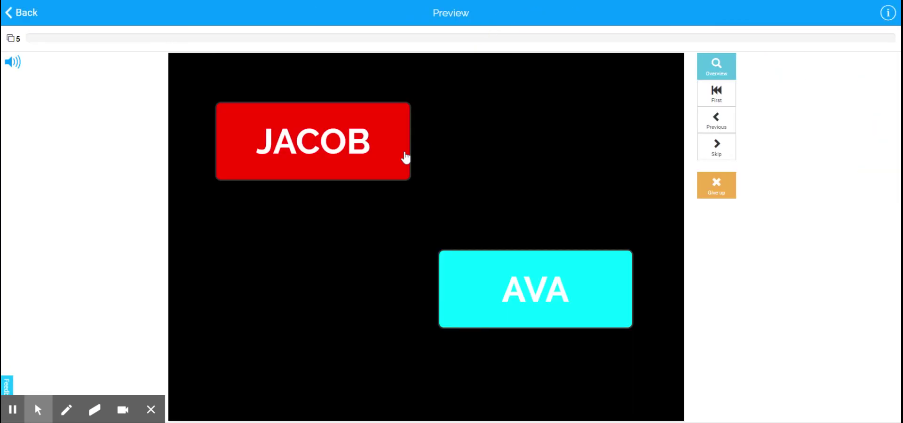
{"action": "left_click", "coordinate": [361, 145]}
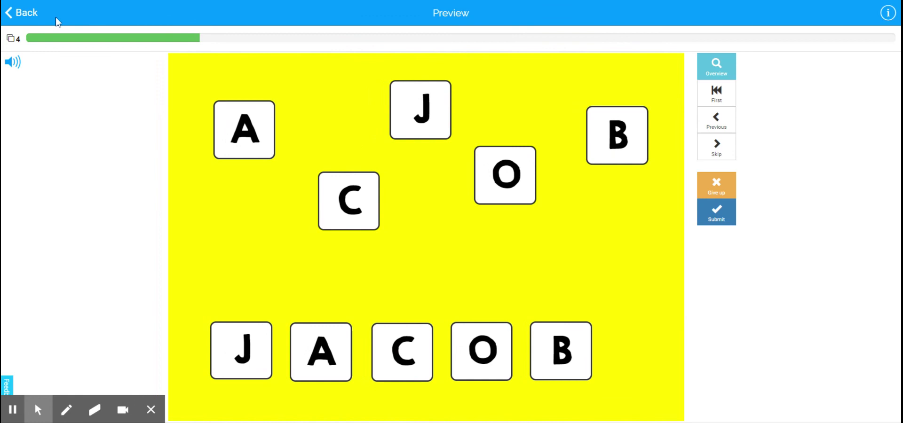
{"action": "left_click", "coordinate": [10, 10]}
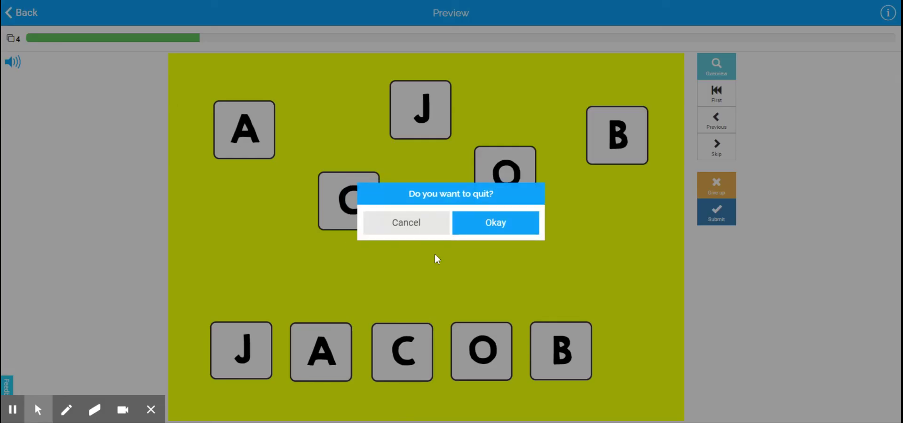
{"action": "left_click", "coordinate": [475, 230]}
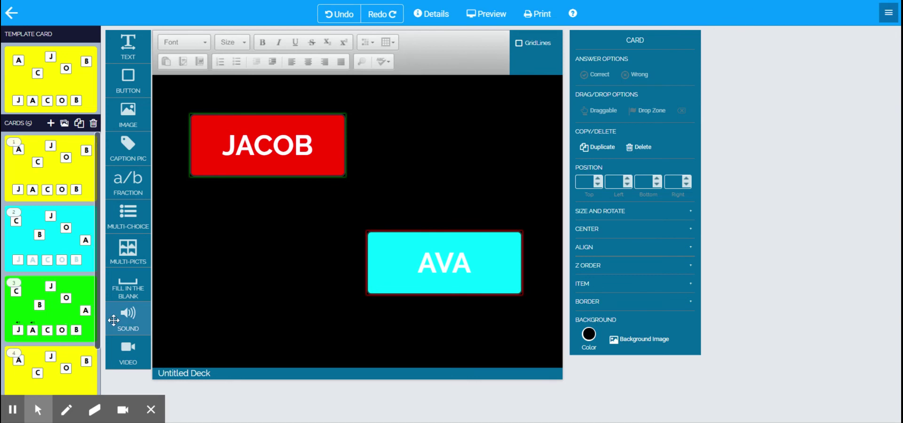
- Add a ting.mp3 sound with auto-play to card 5's lower-left corner and test it in the preview
{"action": "left_click_drag", "start_coordinate": [173, 286], "coordinate": [179, 341]}
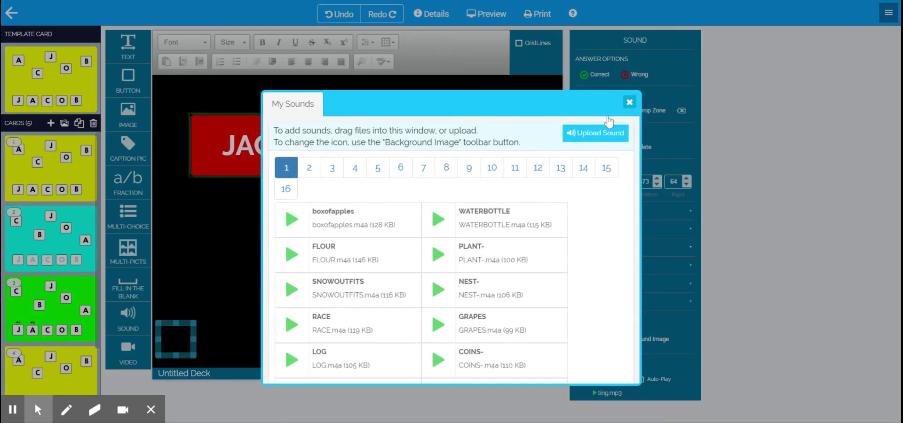
{"action": "left_click", "coordinate": [194, 333]}
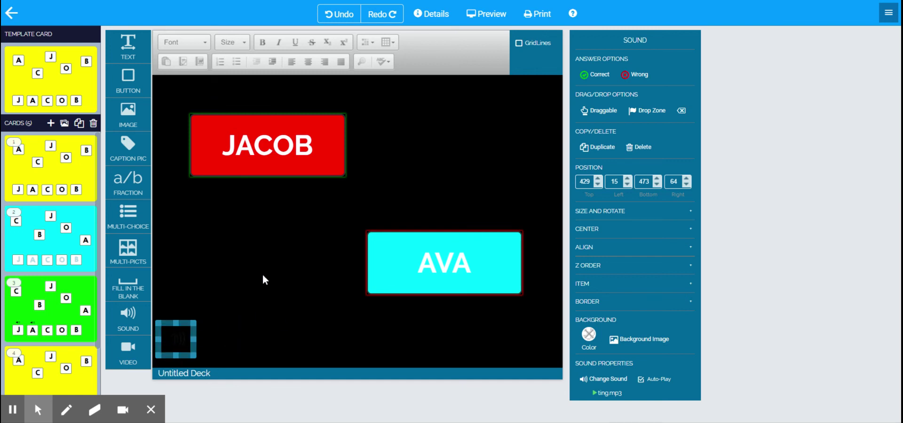
{"action": "left_click", "coordinate": [486, 17]}
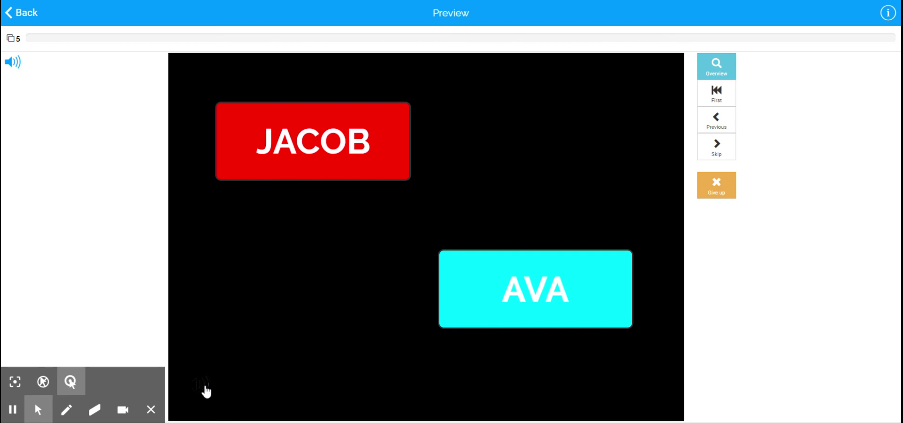
{"action": "left_click", "coordinate": [204, 386]}
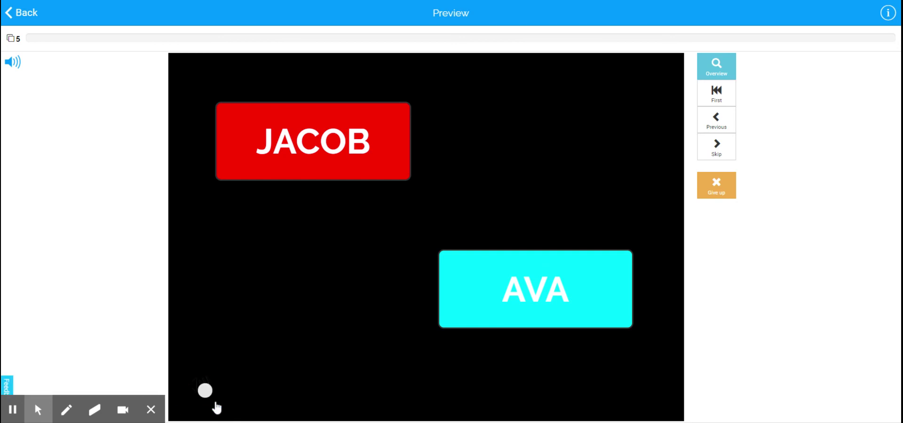
{"action": "left_click", "coordinate": [212, 402]}
{"action": "left_click", "coordinate": [24, 15]}
{"action": "left_click", "coordinate": [486, 227]}
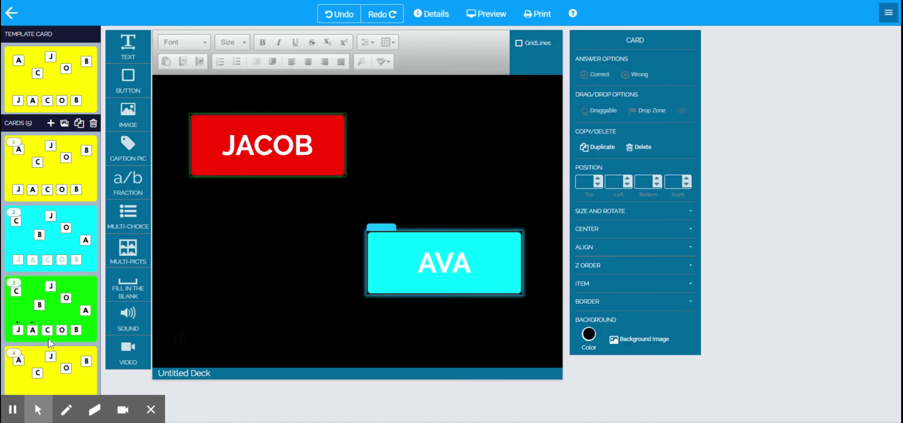
- Clone card 5, the black name-recognition card
{"action": "scroll", "coordinate": [48, 338], "scroll_direction": "down", "scroll_amount": 1}
{"action": "left_click", "coordinate": [407, 257]}
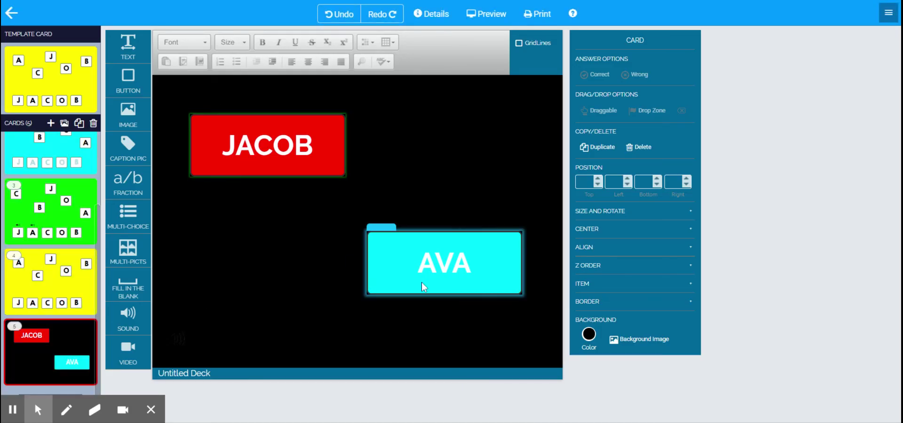
{"action": "left_click", "coordinate": [343, 229]}
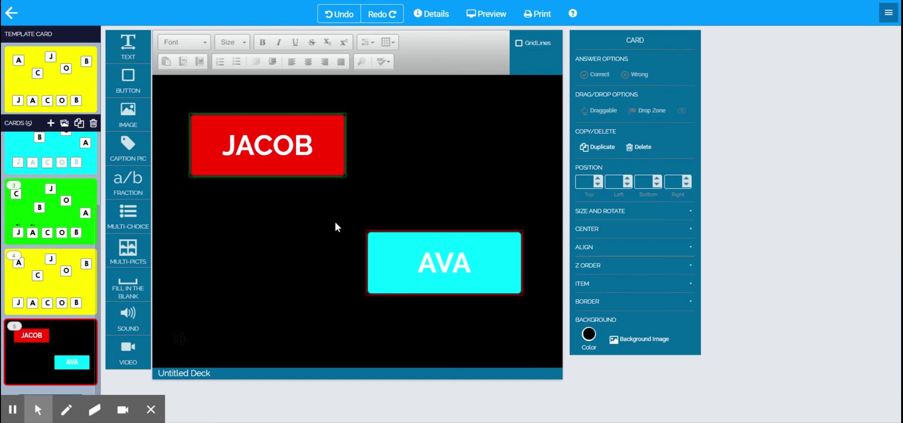
{"action": "left_click", "coordinate": [322, 178]}
{"action": "left_click", "coordinate": [72, 354]}
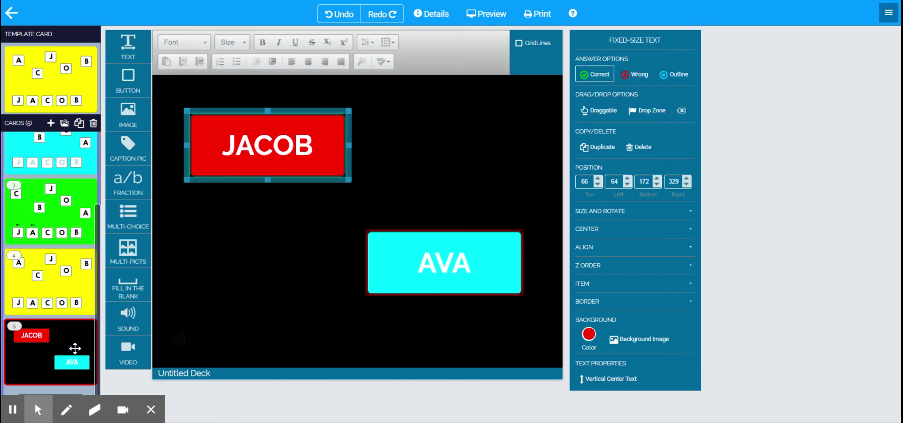
{"action": "left_click", "coordinate": [79, 123]}
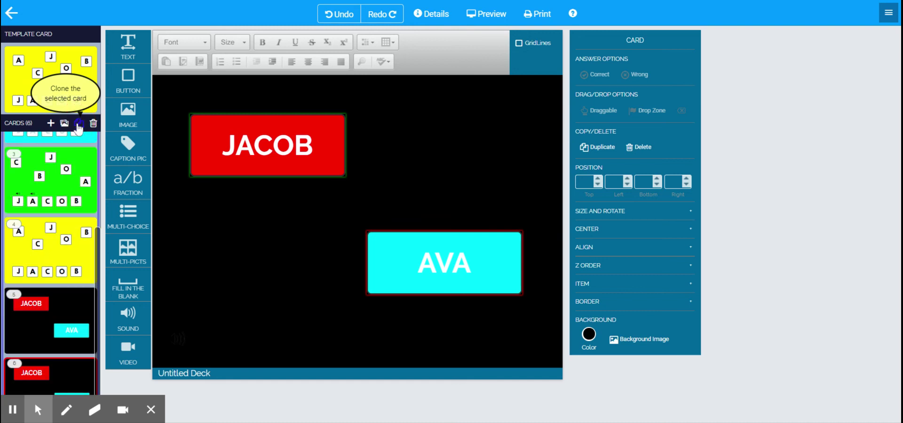
- On the cloned card, move the red name button to the upper right and the cyan name button to the lower left
{"action": "left_click", "coordinate": [273, 177]}
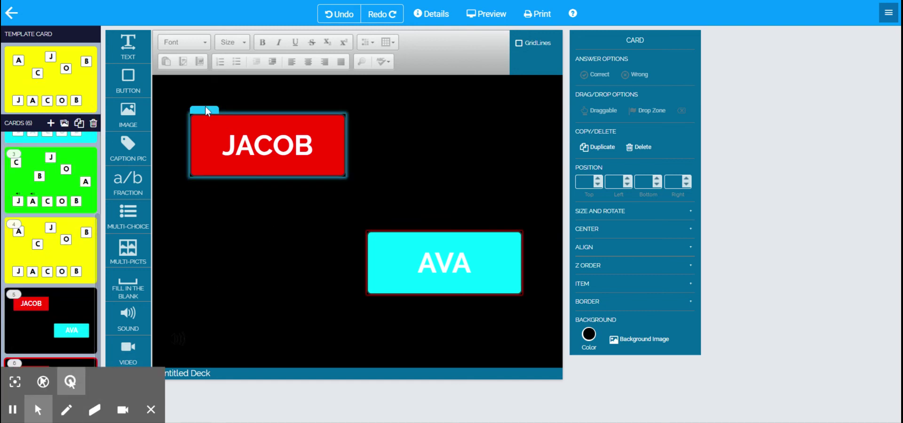
{"action": "mouse_move", "coordinate": [205, 106]}
{"action": "left_mouse_down"}
{"action": "mouse_move", "coordinate": [242, 100]}
{"action": "mouse_move", "coordinate": [368, 117]}
{"action": "mouse_move", "coordinate": [400, 109]}
{"action": "left_mouse_up"}
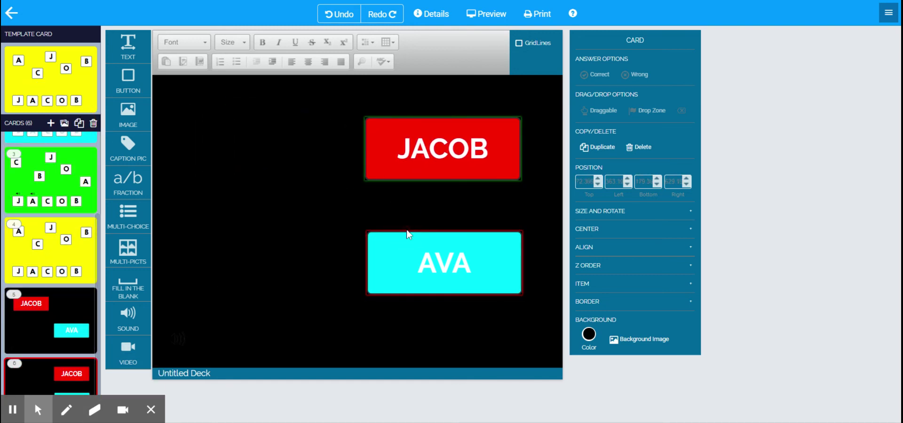
{"action": "left_click", "coordinate": [333, 257]}
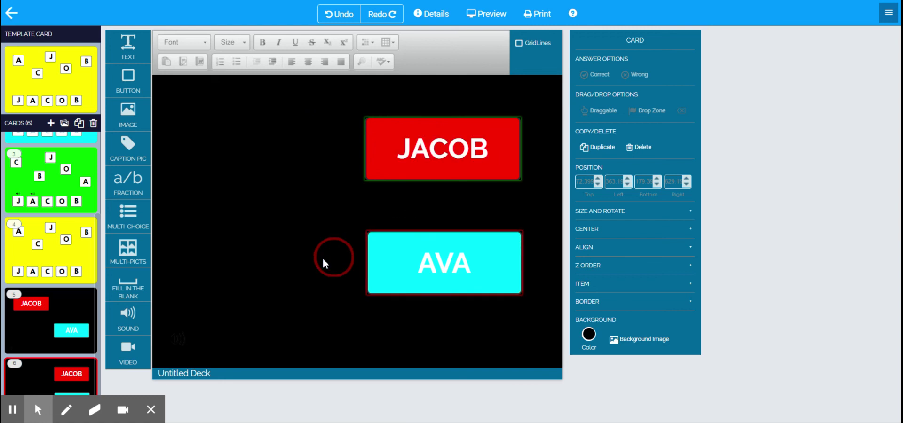
{"action": "left_click", "coordinate": [393, 258]}
{"action": "left_click_drag", "start_coordinate": [416, 235], "coordinate": [230, 269]}
{"action": "left_click", "coordinate": [331, 201]}
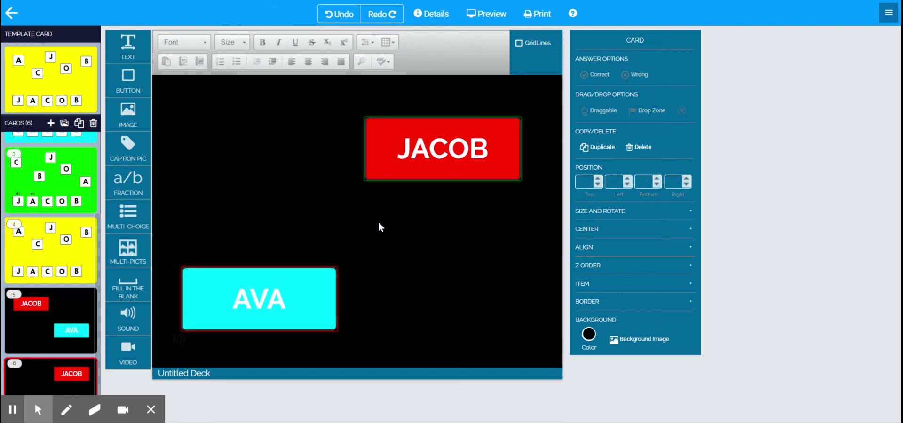
- Rename the untitled deck as "Name Card" in its details
{"action": "left_click", "coordinate": [438, 16]}
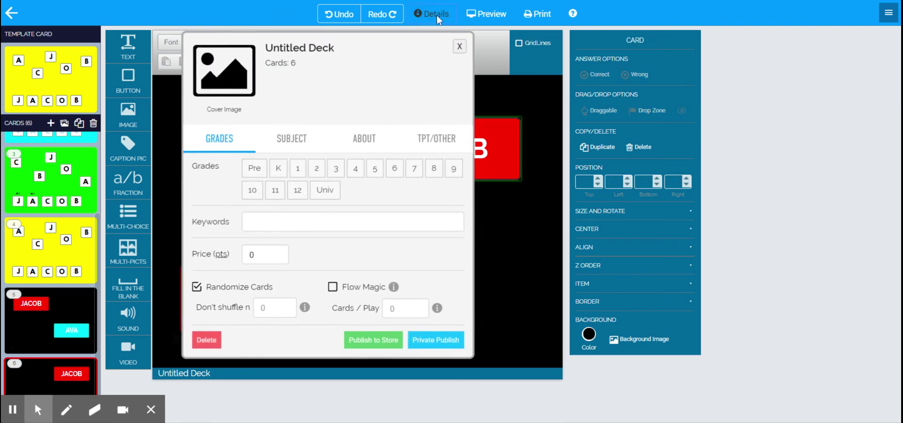
{"action": "left_click", "coordinate": [317, 50]}
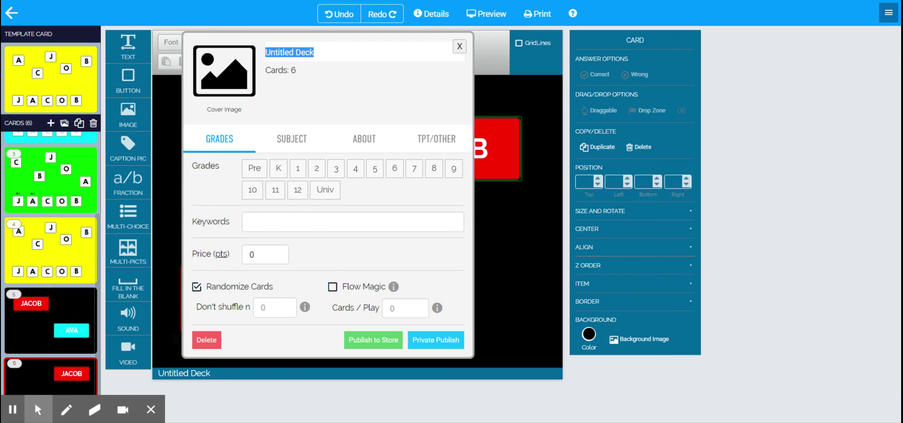
{"action": "type", "text": "Name Card"}
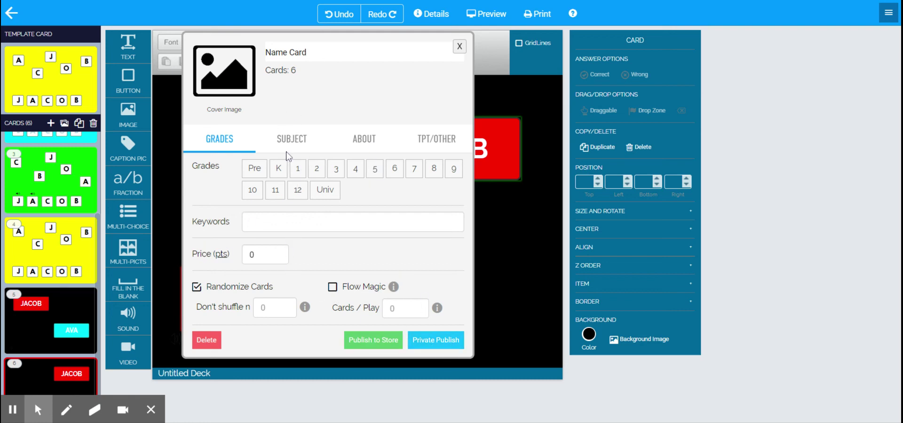
{"action": "left_click", "coordinate": [460, 47]}
{"action": "scroll", "coordinate": [13, 212], "scroll_direction": "up", "scroll_amount": 2}
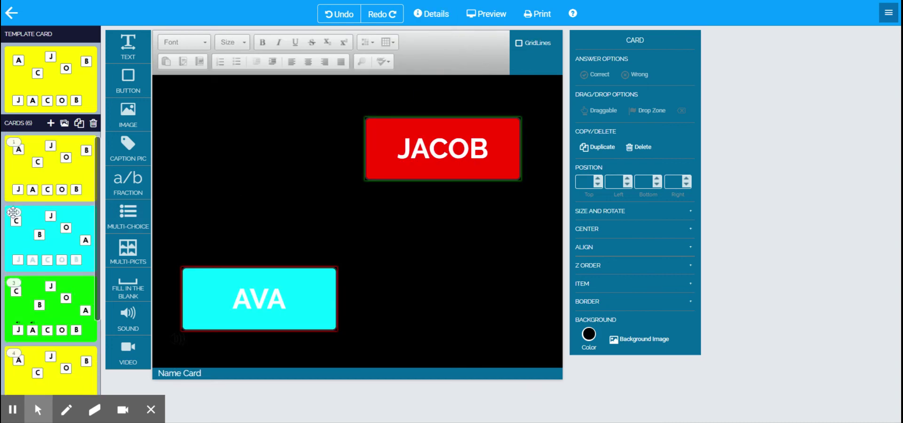